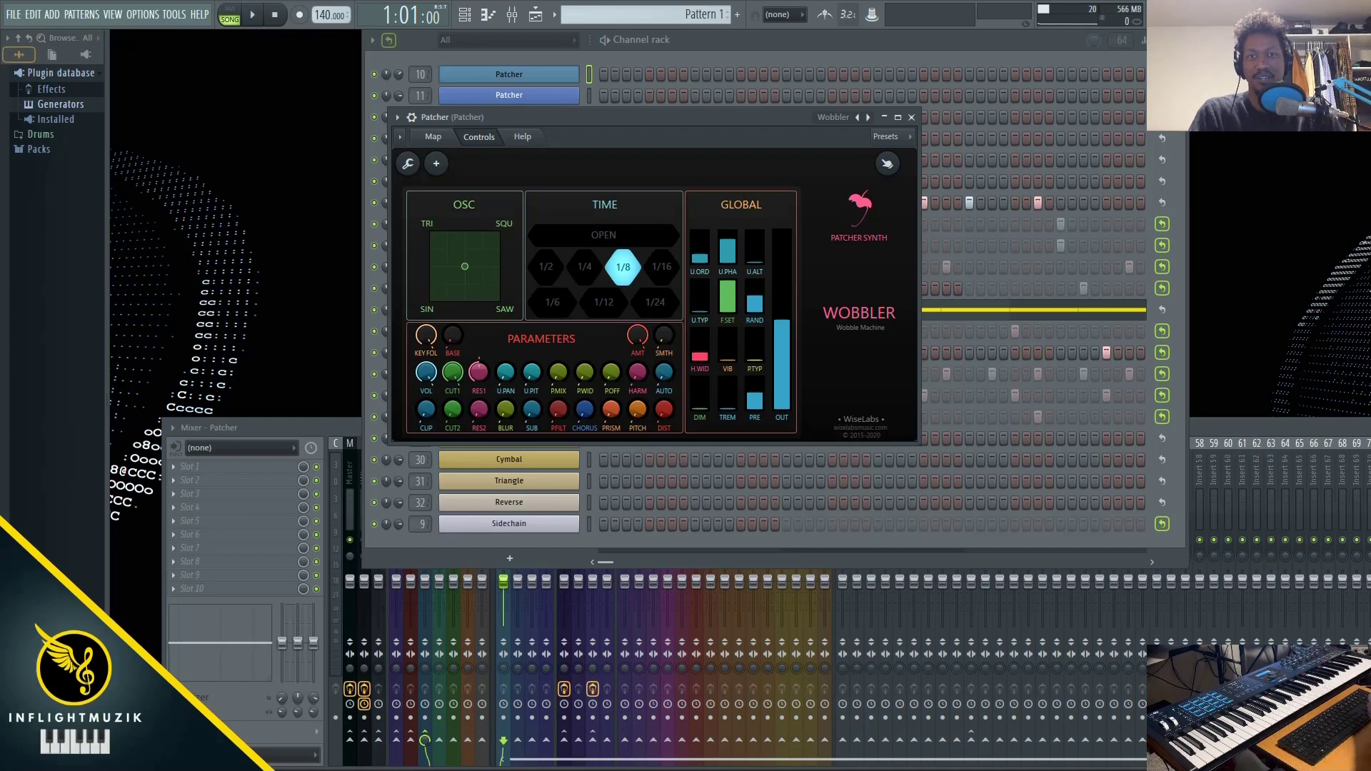
{"action": "left_click_drag", "start_coordinate": [777, 144], "coordinate": [550, 188]}
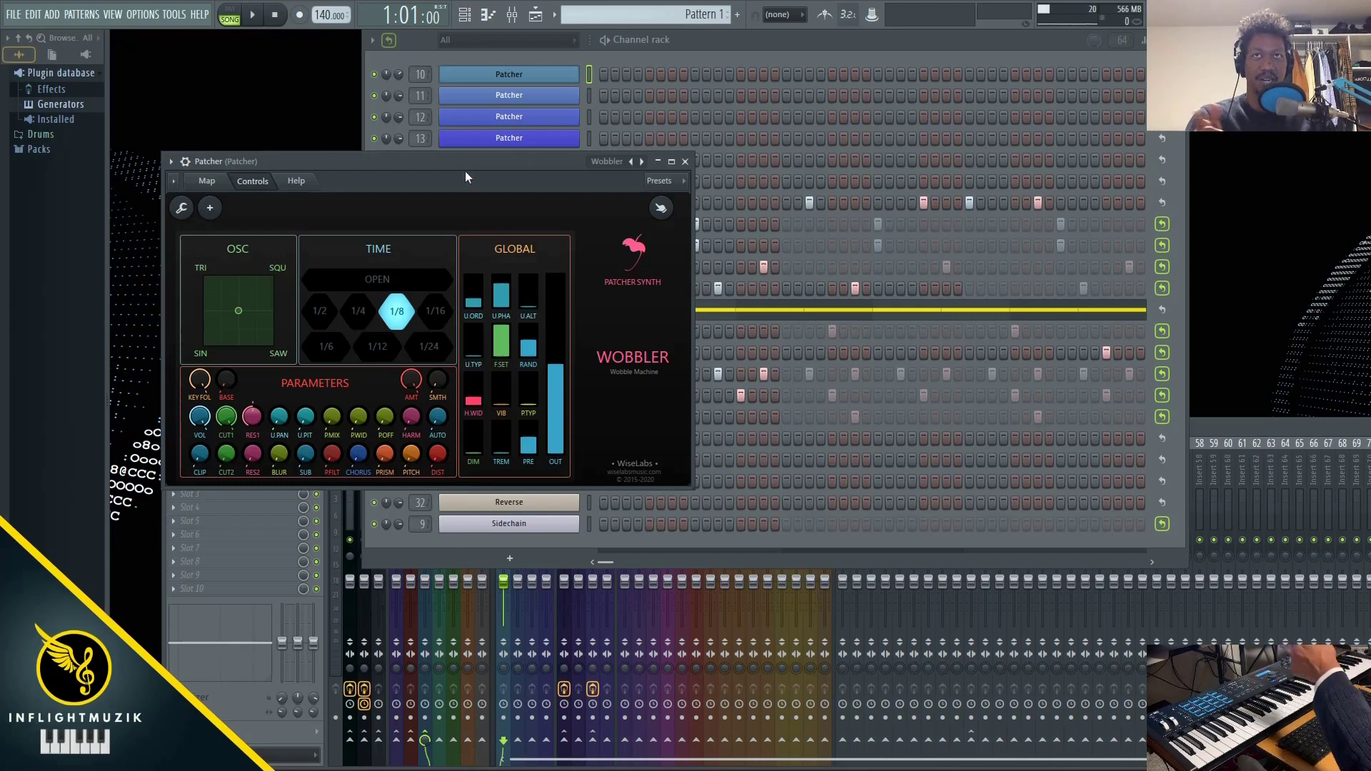
{"action": "left_click_drag", "start_coordinate": [465, 170], "coordinate": [543, 170]}
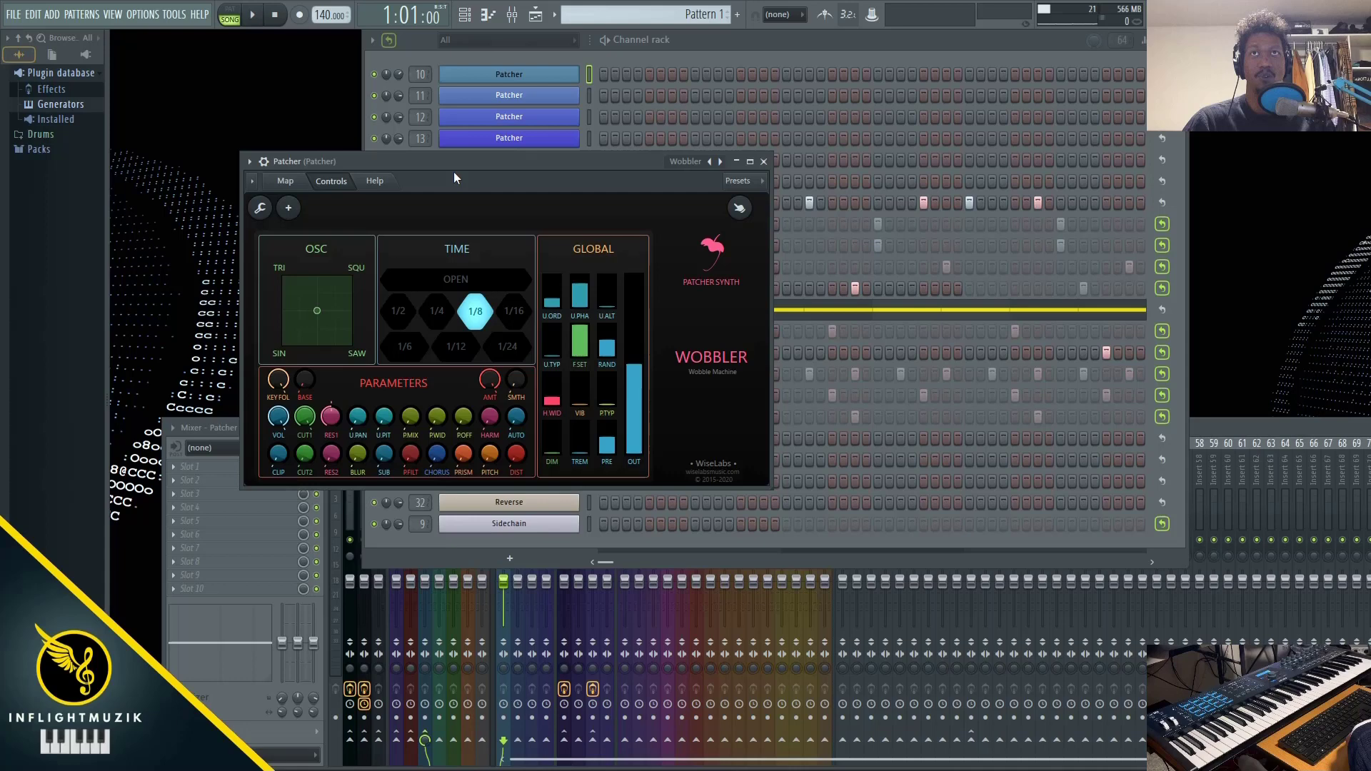
{"action": "left_click_drag", "start_coordinate": [444, 174], "coordinate": [416, 169]}
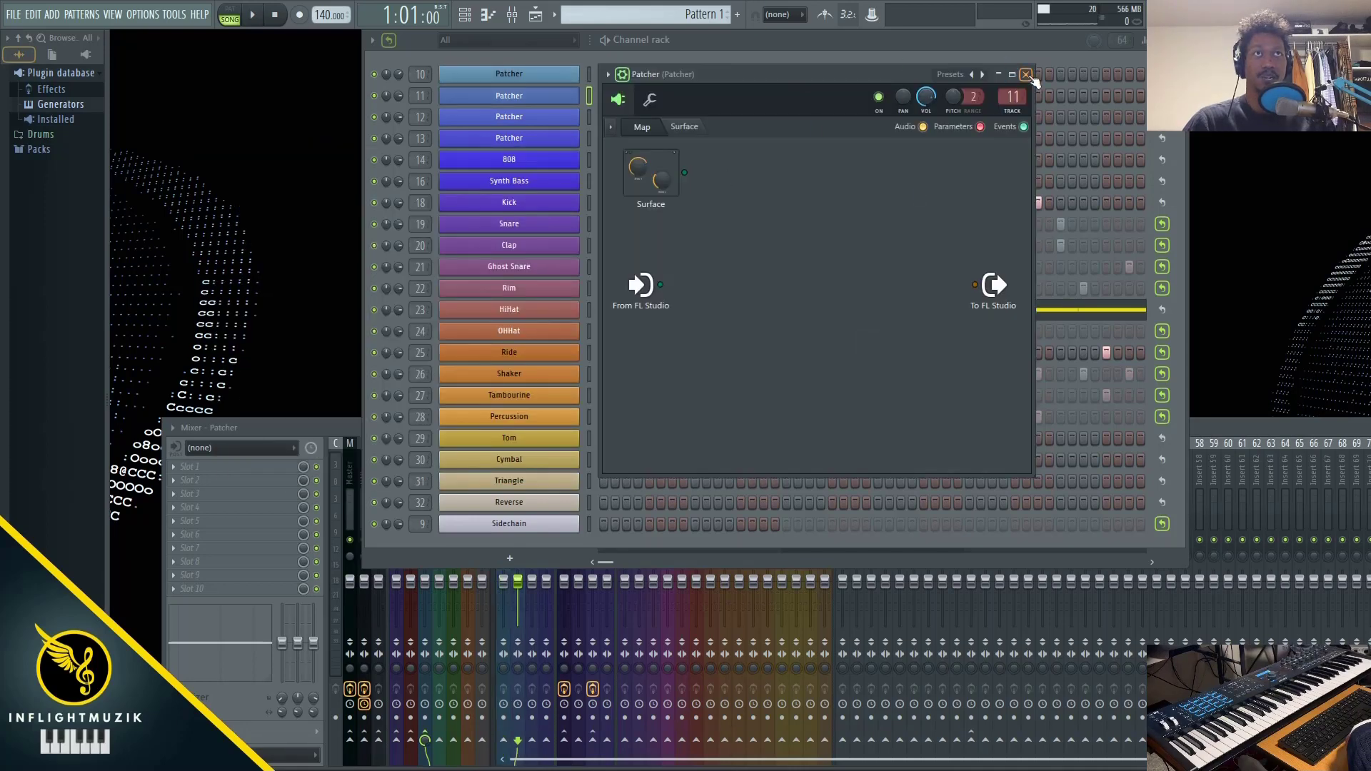
- Close the empty Patcher on channel 11 and load the X WiseLabs preset Wobbler into the Patcher on channel 10
{"action": "left_click", "coordinate": [1025, 75]}
{"action": "left_click", "coordinate": [517, 79]}
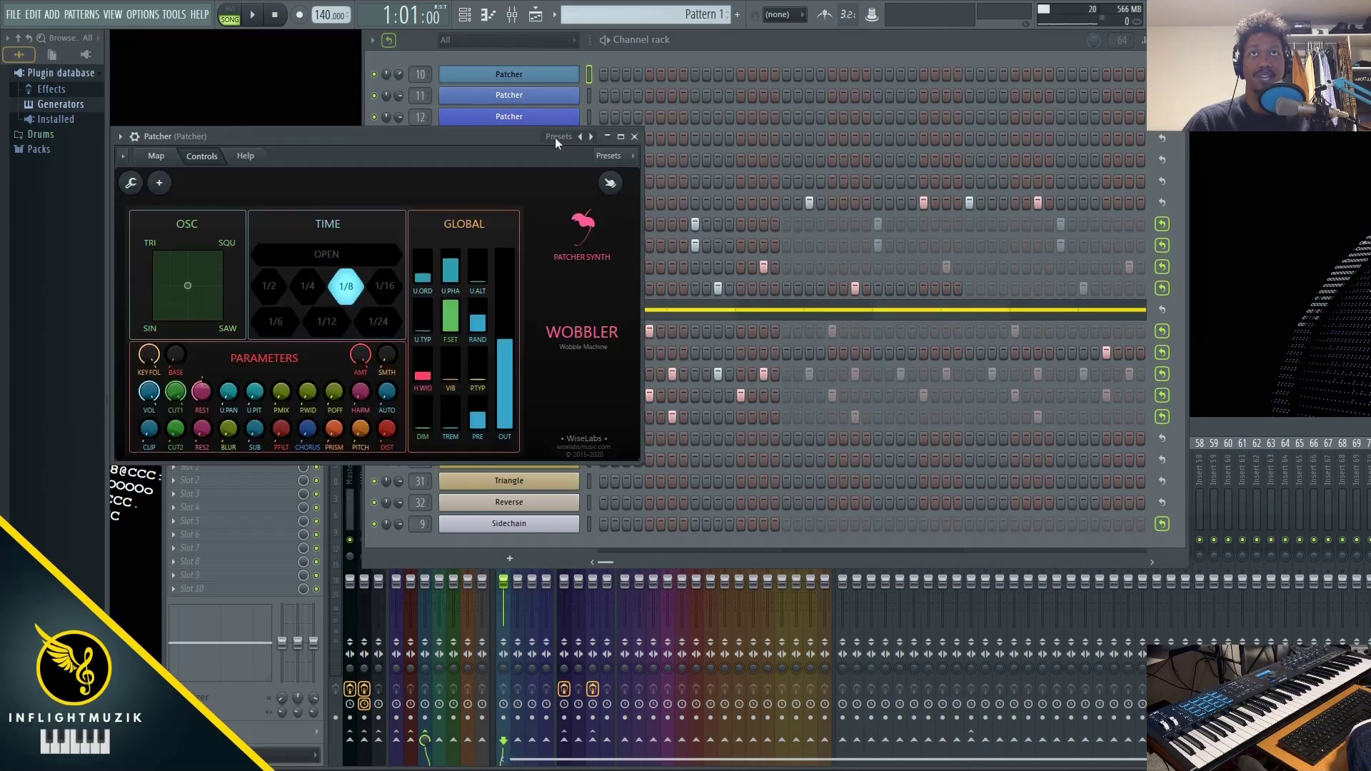
{"action": "left_click", "coordinate": [558, 139]}
{"action": "mouse_move", "coordinate": [612, 271]}
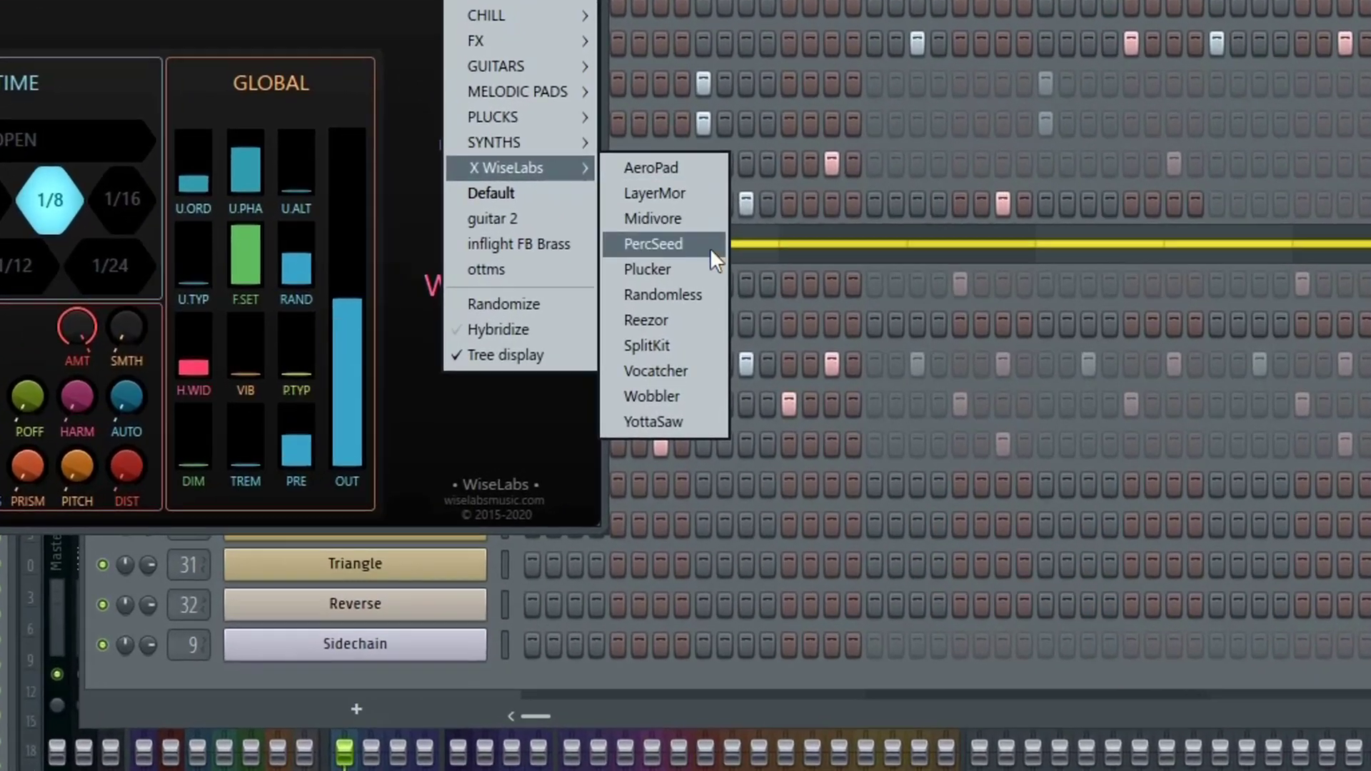
{"action": "left_click", "coordinate": [680, 396]}
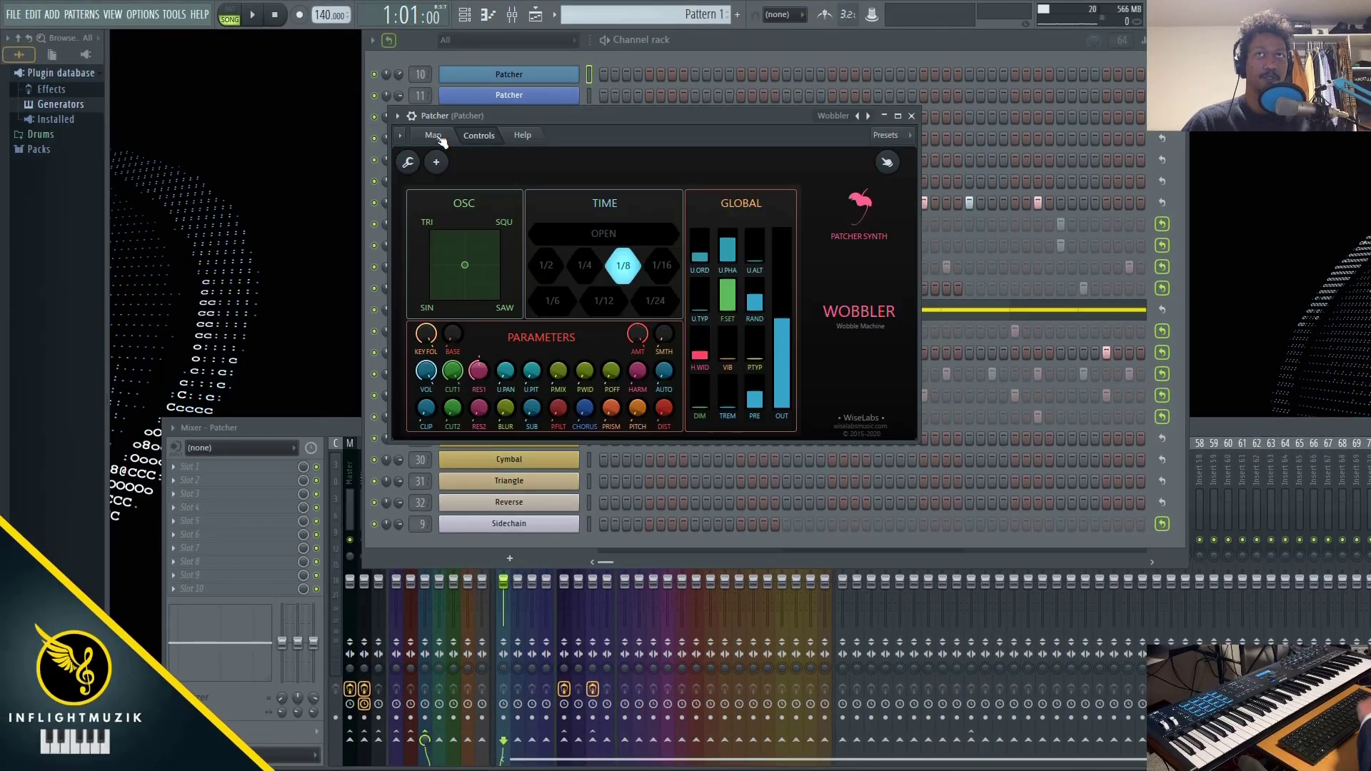
- Open Harmor from the Wobbler patch map and arrange its window beside the Wobbler controls
{"action": "left_click", "coordinate": [434, 136]}
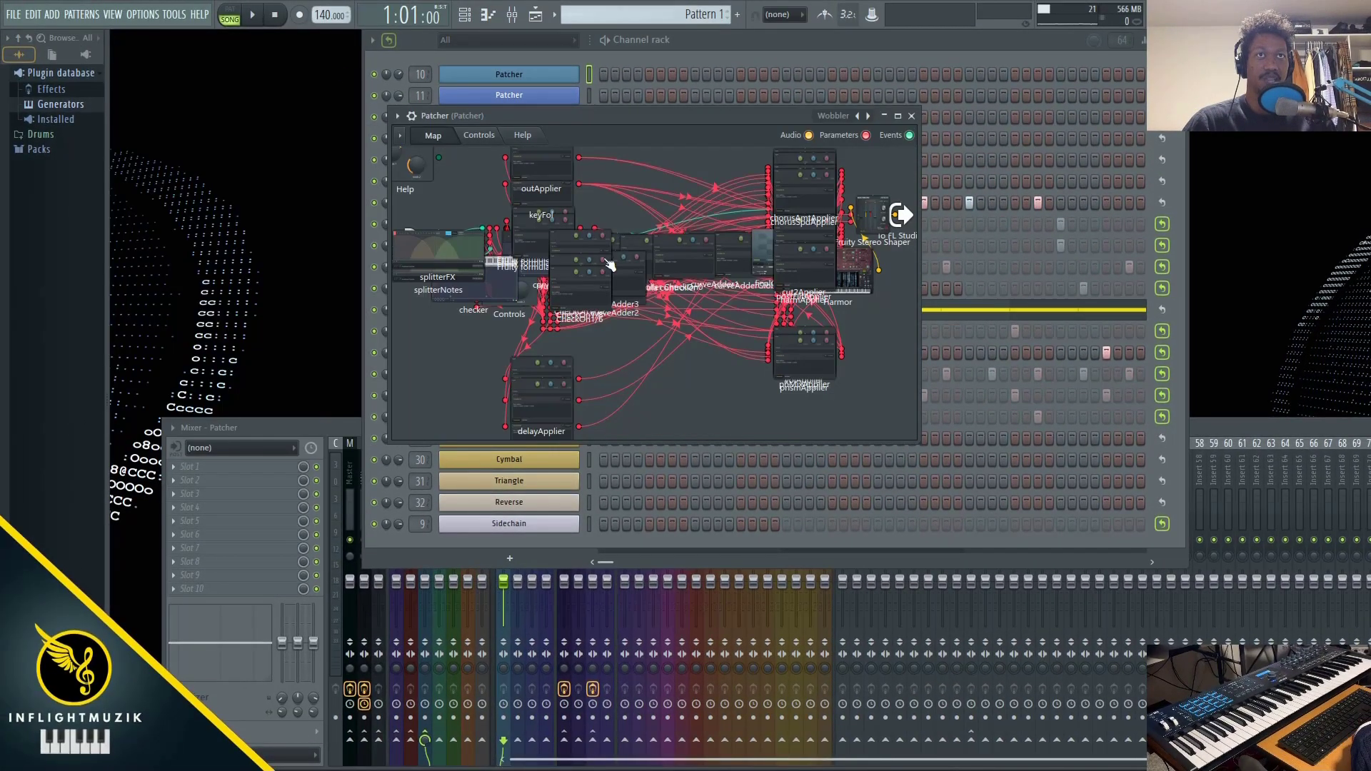
{"action": "double_click", "coordinate": [874, 276]}
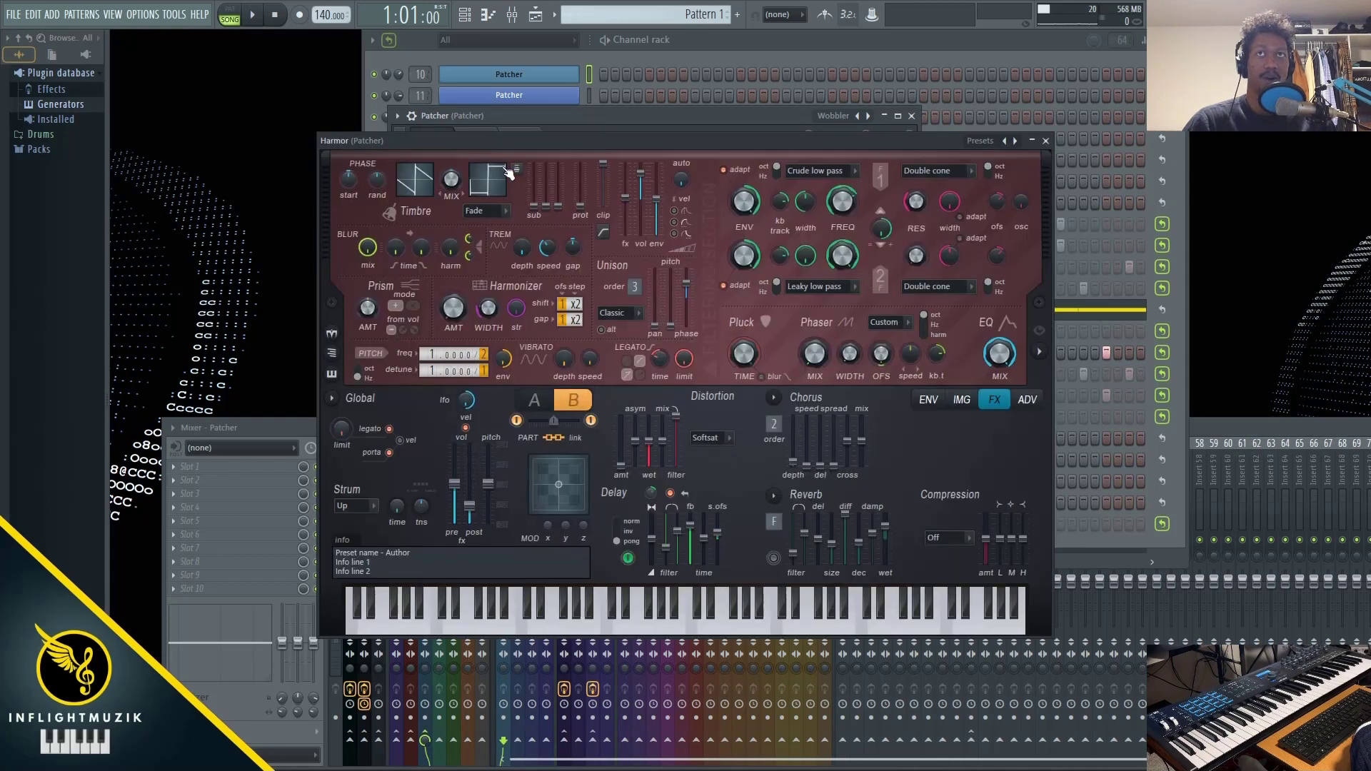
{"action": "left_click_drag", "start_coordinate": [513, 148], "coordinate": [849, 129]}
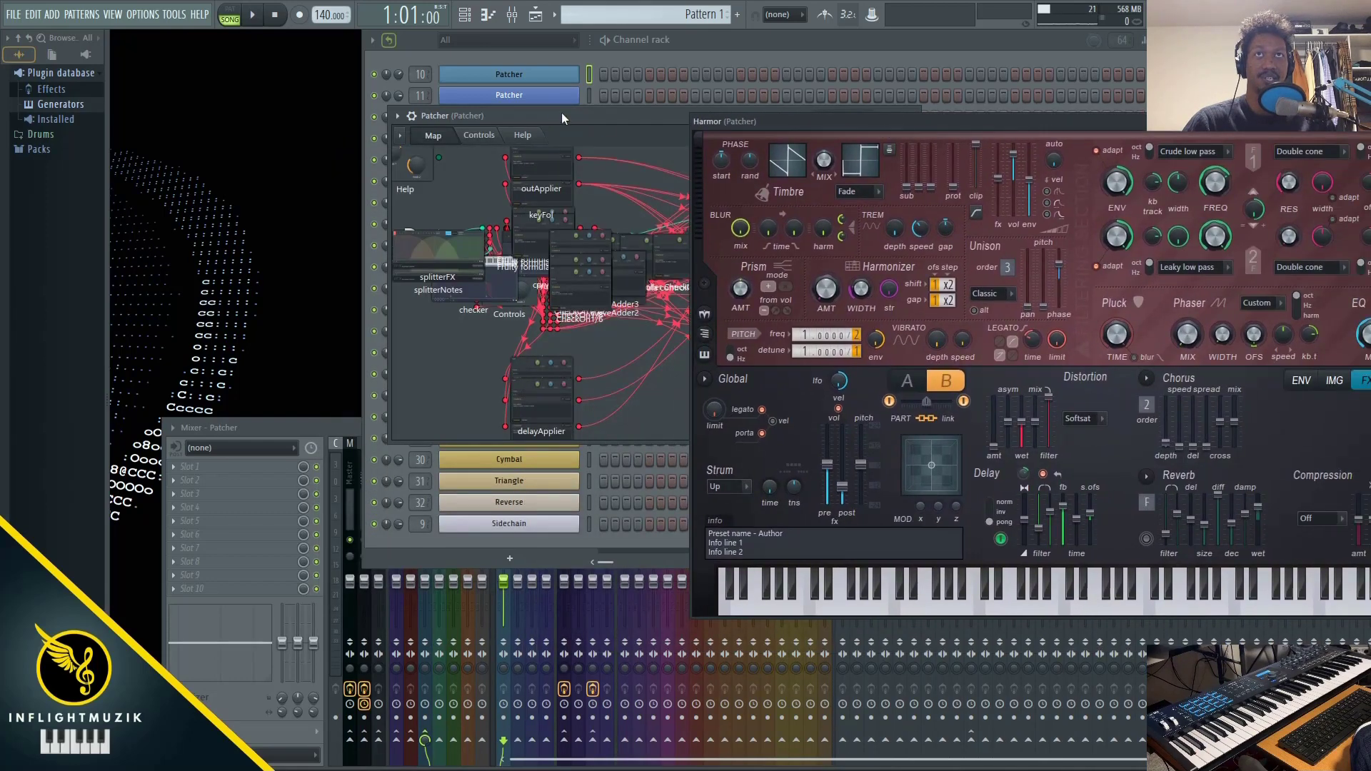
{"action": "left_click_drag", "start_coordinate": [562, 118], "coordinate": [336, 126]}
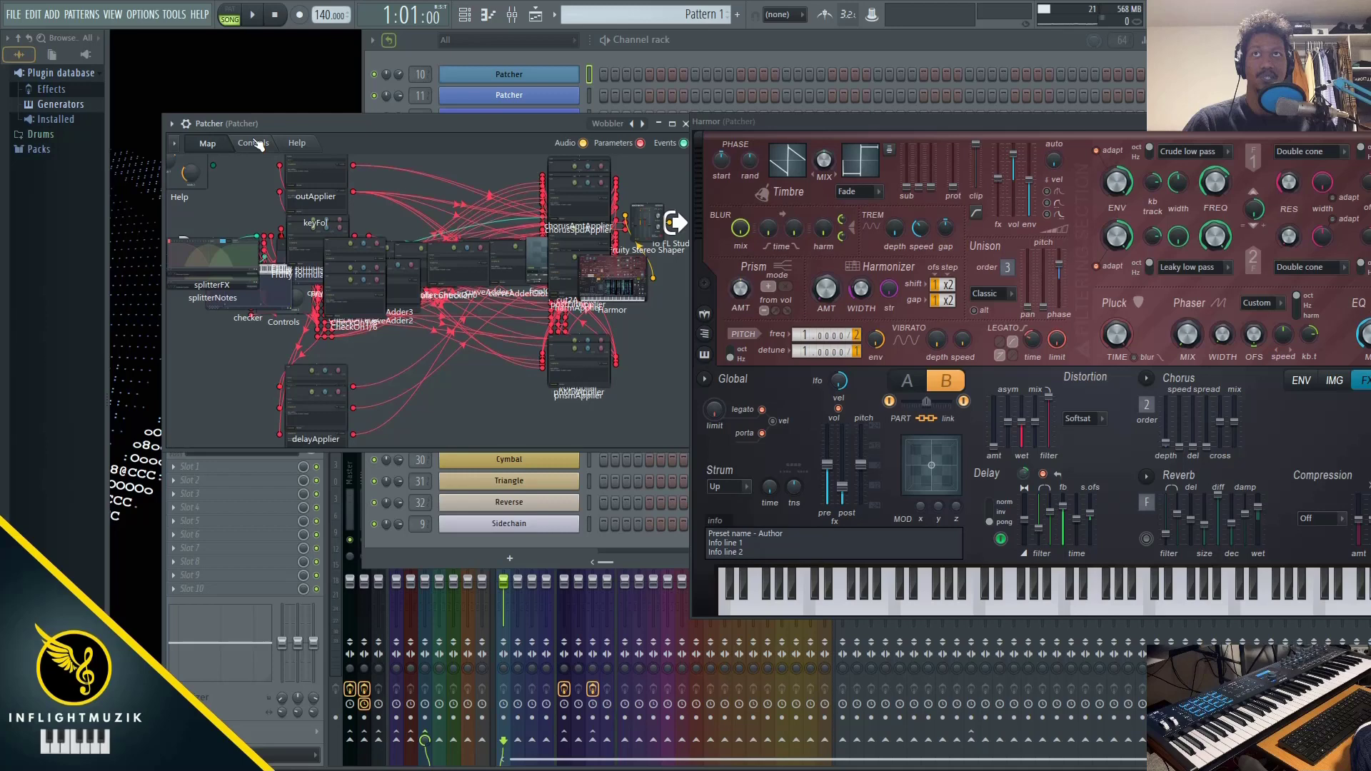
{"action": "left_click", "coordinate": [254, 143]}
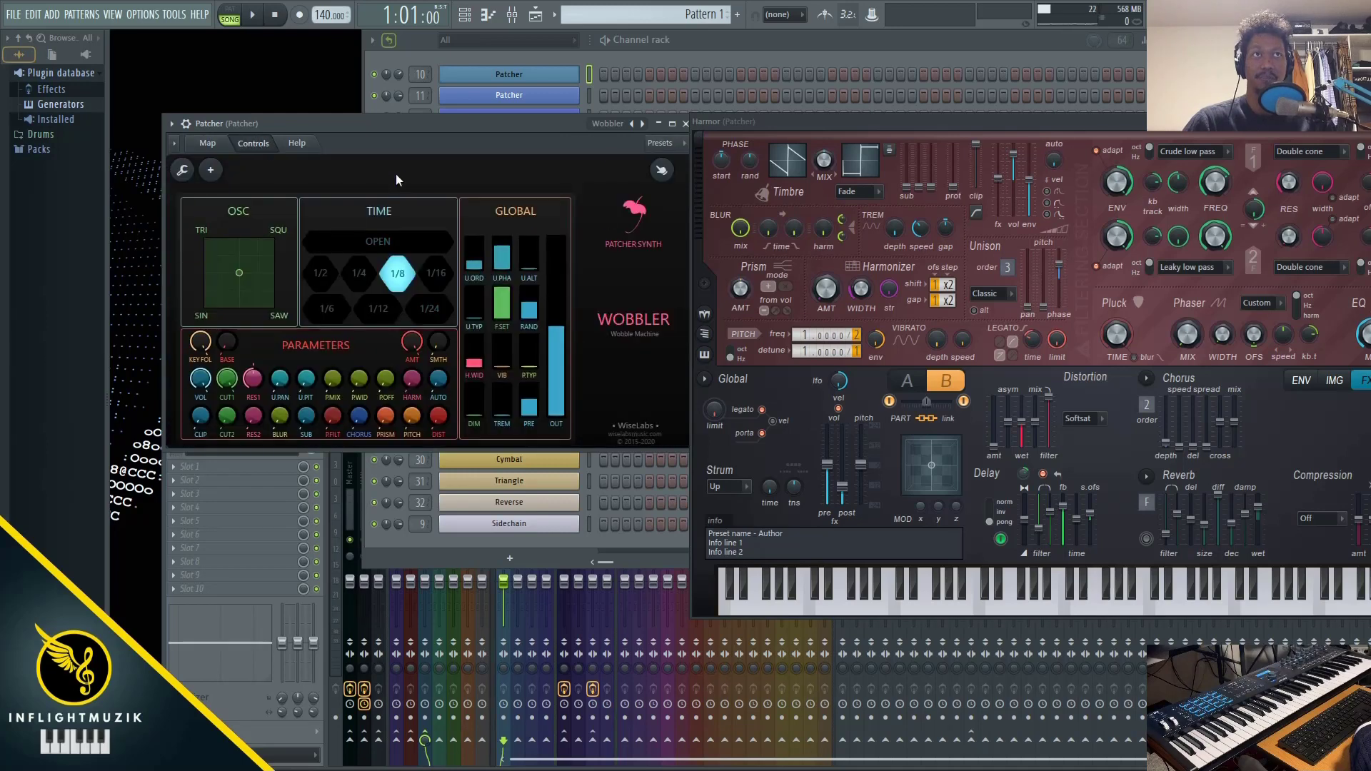
{"action": "left_click_drag", "start_coordinate": [620, 130], "coordinate": [568, 135]}
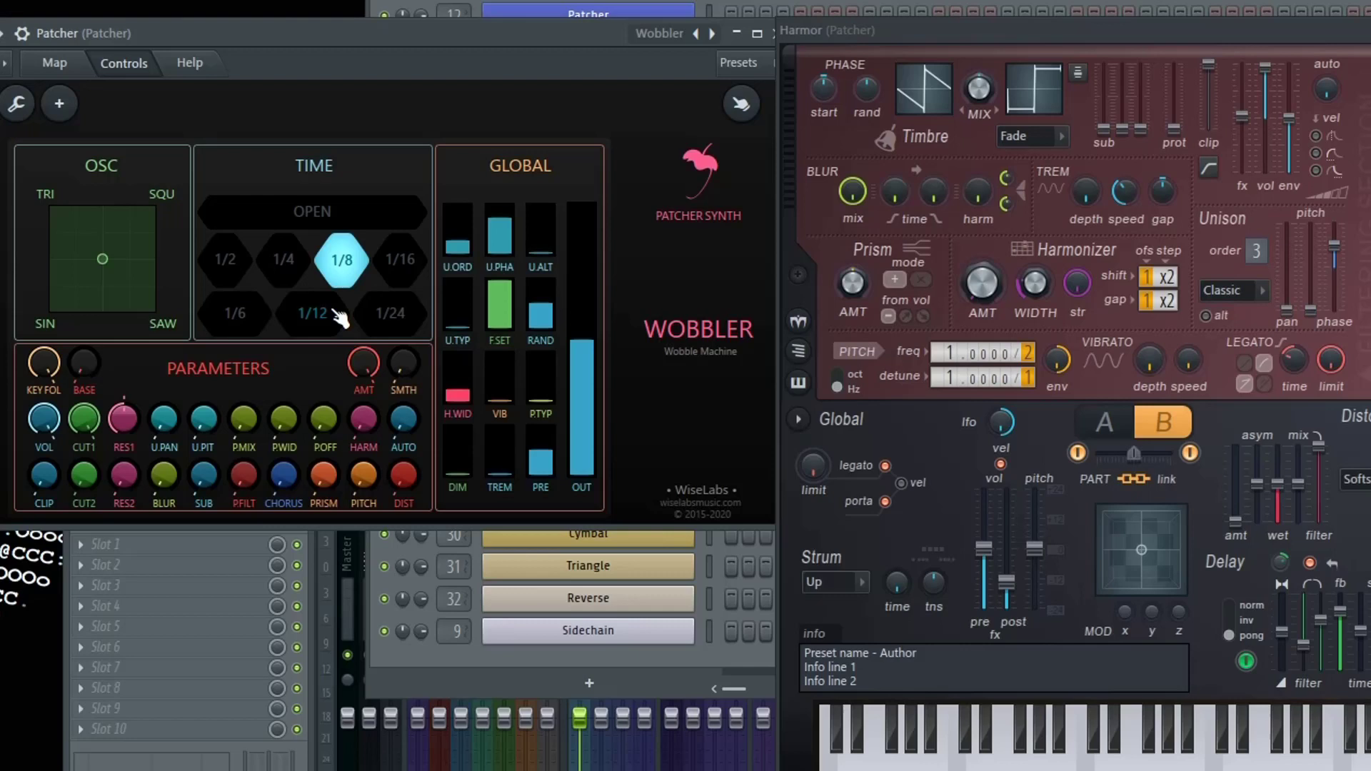
- Compare the timbre shapes of Harmor's parts A and B, and shift the OSC blend point slightly toward the SIN–SAW edge
{"action": "left_click", "coordinate": [1104, 430]}
{"action": "left_click", "coordinate": [1178, 431]}
{"action": "left_click", "coordinate": [1132, 433]}
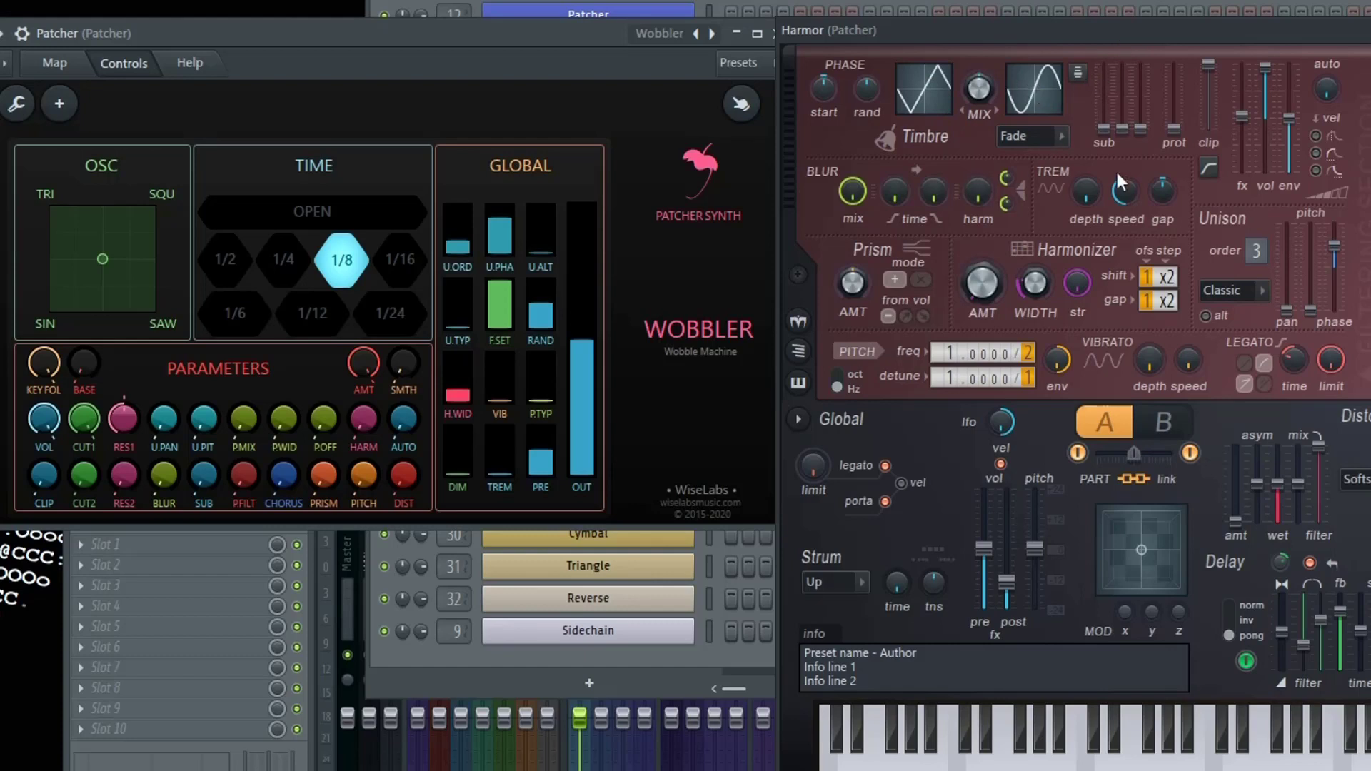
{"action": "left_click", "coordinate": [1162, 427]}
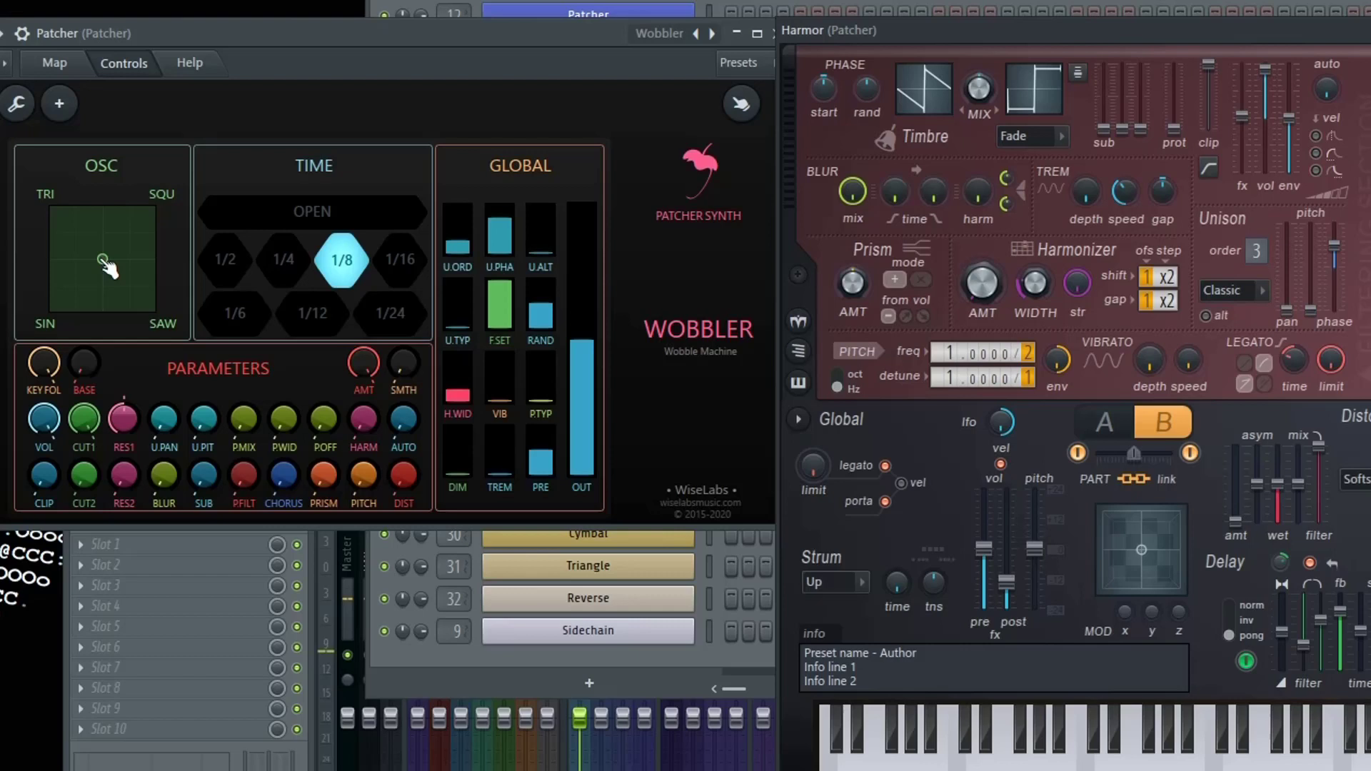
{"action": "mouse_move", "coordinate": [107, 261]}
{"action": "left_mouse_down"}
{"action": "mouse_move", "coordinate": [102, 249]}
{"action": "mouse_move", "coordinate": [136, 239]}
{"action": "mouse_move", "coordinate": [132, 223]}
{"action": "mouse_move", "coordinate": [57, 215]}
{"action": "mouse_move", "coordinate": [57, 300]}
{"action": "mouse_move", "coordinate": [147, 307]}
{"action": "mouse_move", "coordinate": [104, 300]}
{"action": "mouse_move", "coordinate": [100, 279]}
{"action": "left_mouse_up"}
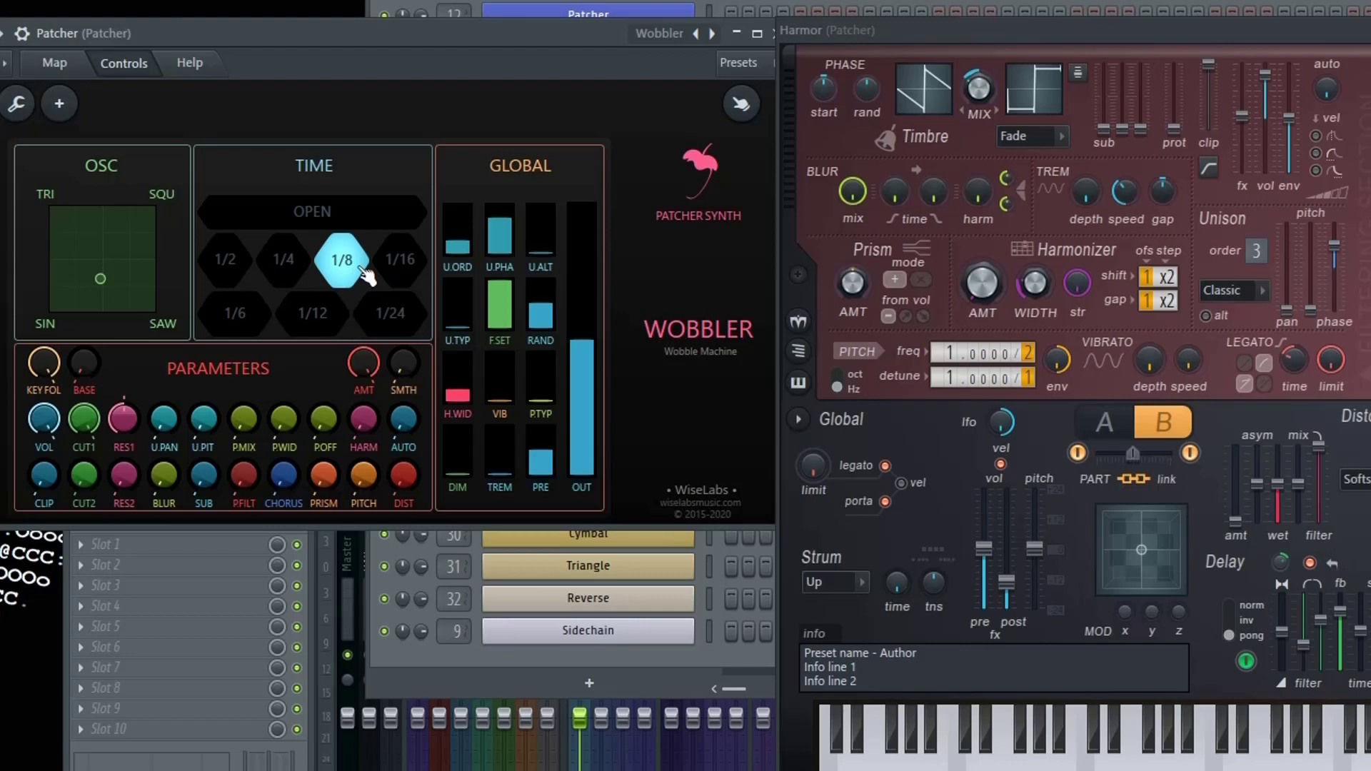
- Try the 1/16, 1/6, 1/4, 1/12 and 1/24 time divisions against 1/8, leaving only 1/8 active
{"action": "left_click", "coordinate": [404, 270]}
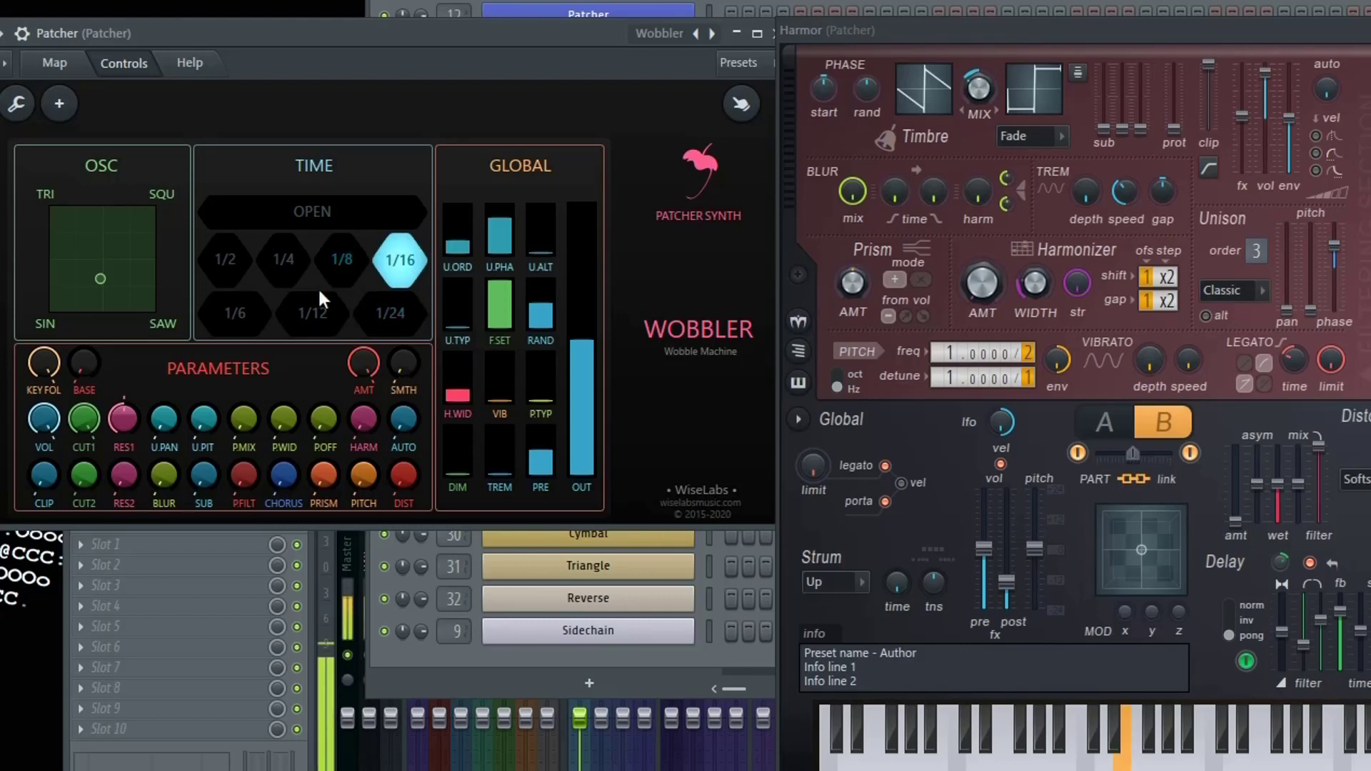
{"action": "left_click", "coordinate": [233, 314]}
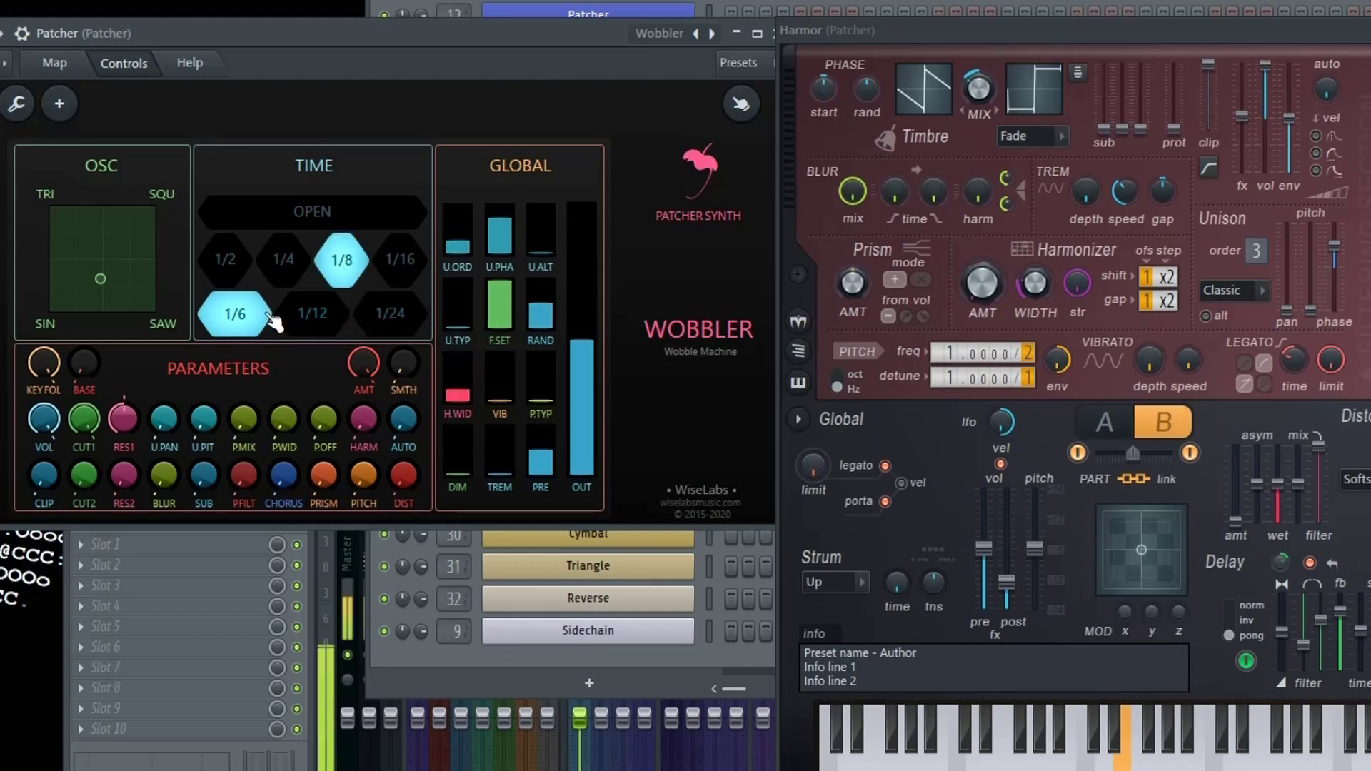
{"action": "left_click", "coordinate": [292, 270]}
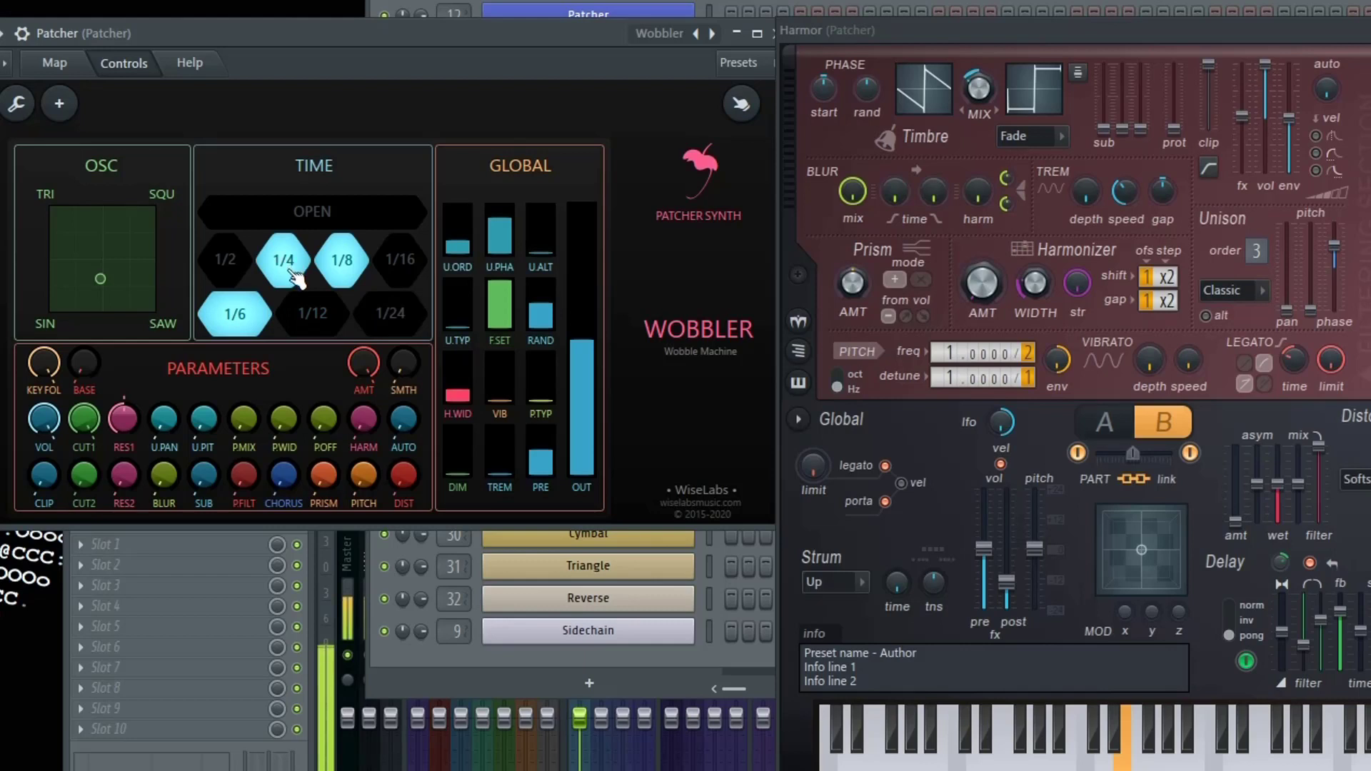
{"action": "left_click", "coordinate": [314, 314]}
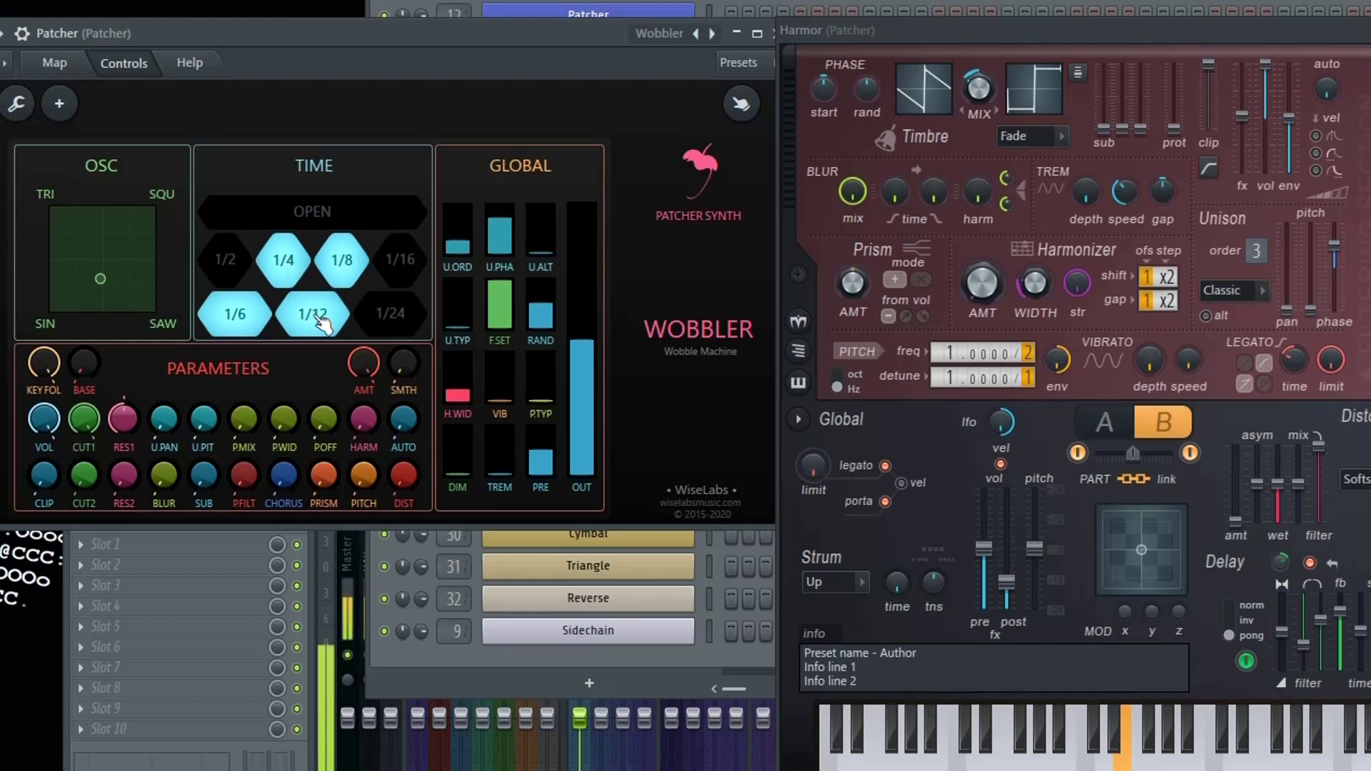
{"action": "left_click", "coordinate": [406, 331]}
{"action": "left_click", "coordinate": [414, 331]}
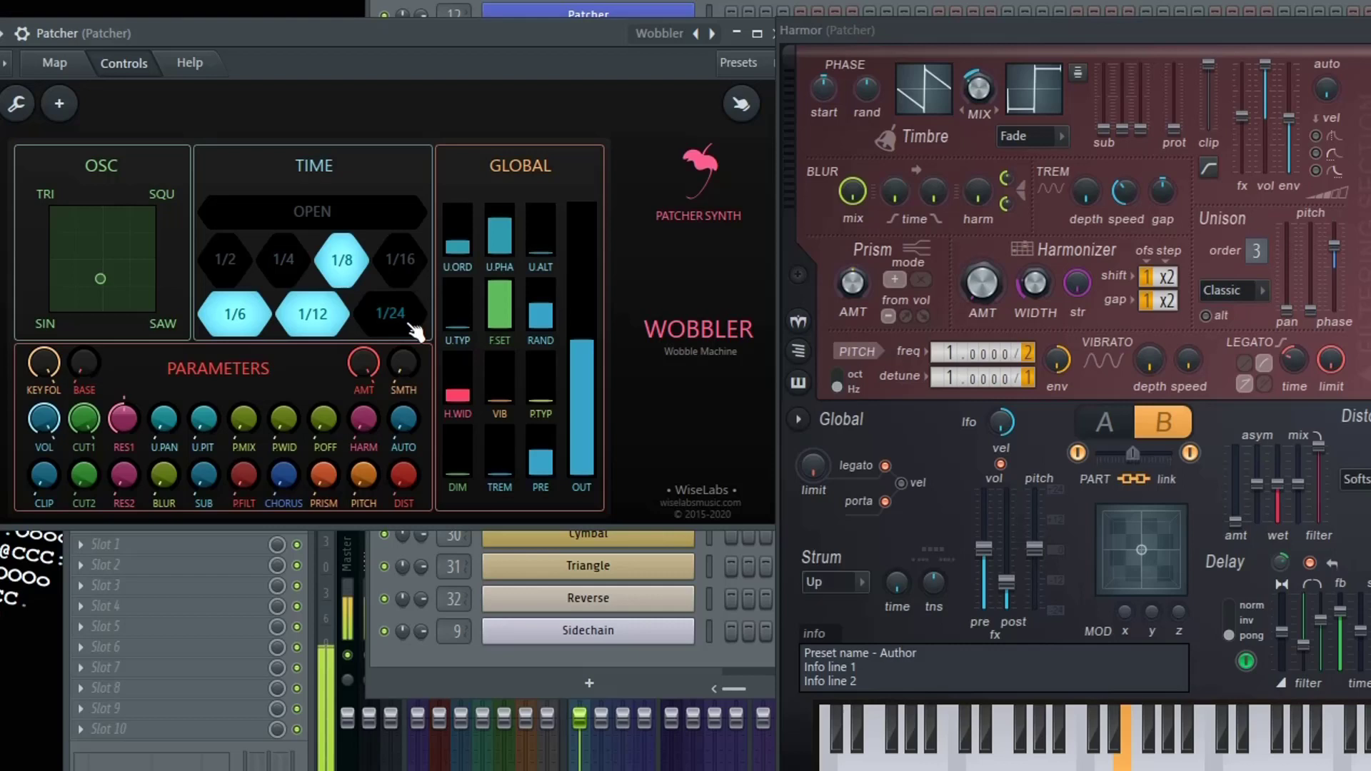
{"action": "left_click", "coordinate": [229, 321]}
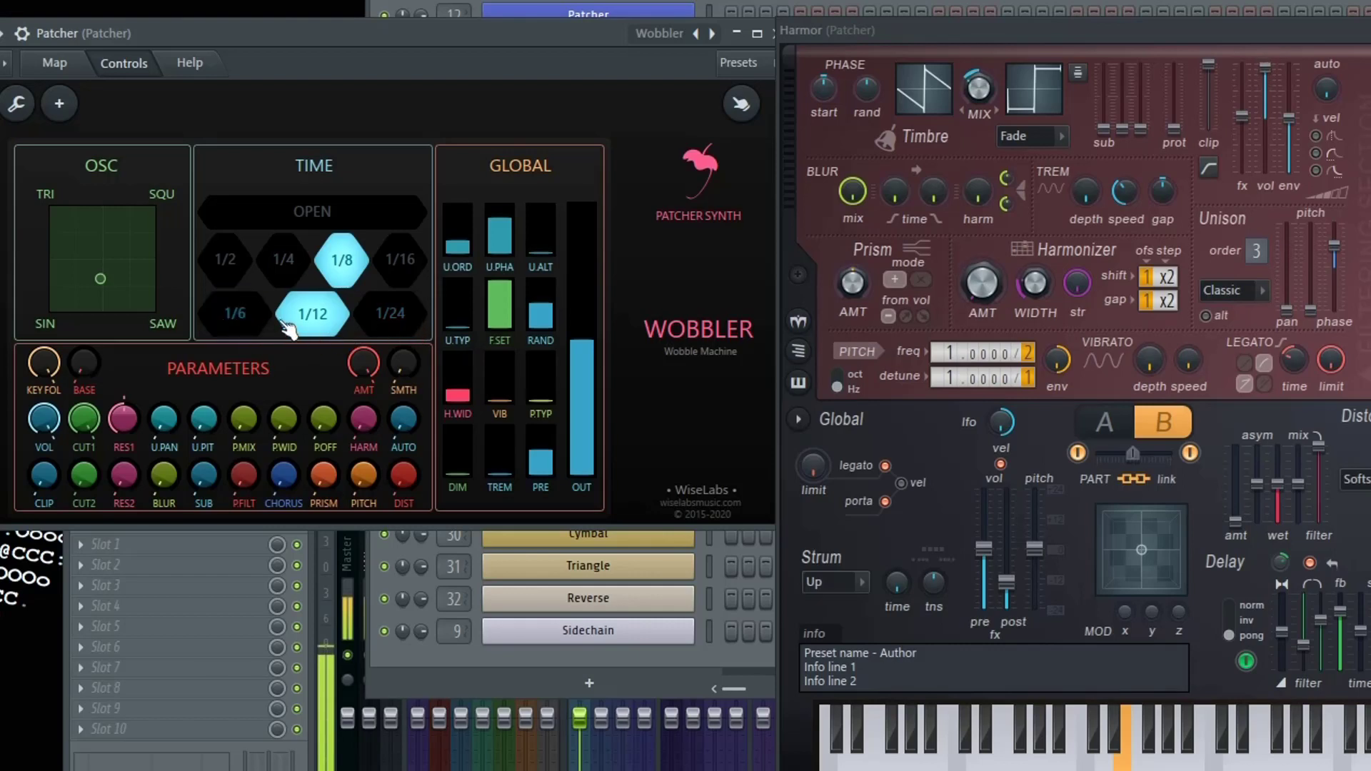
{"action": "left_click", "coordinate": [330, 319]}
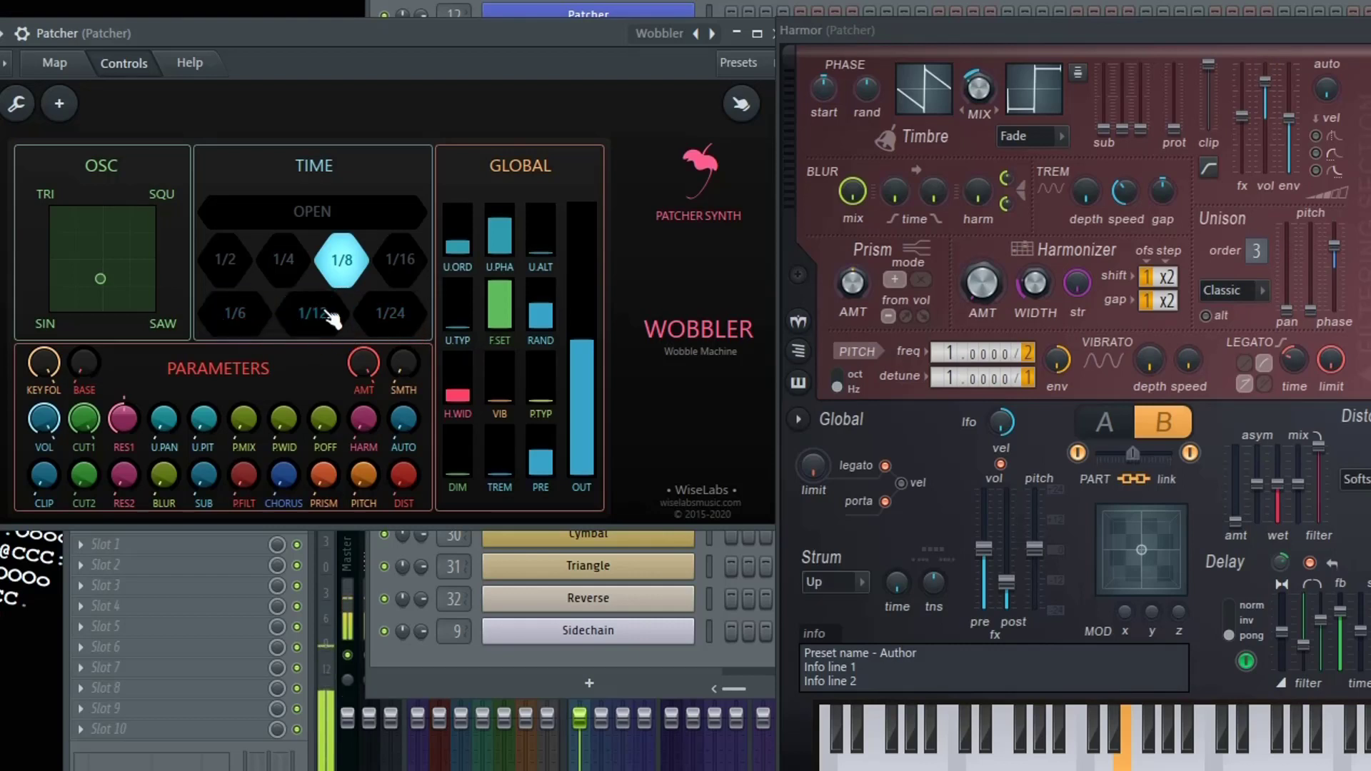
- Try the 1/12 division in place of 1/8 and switch off all TIME divisions
{"action": "left_click", "coordinate": [338, 309]}
{"action": "left_click", "coordinate": [357, 263]}
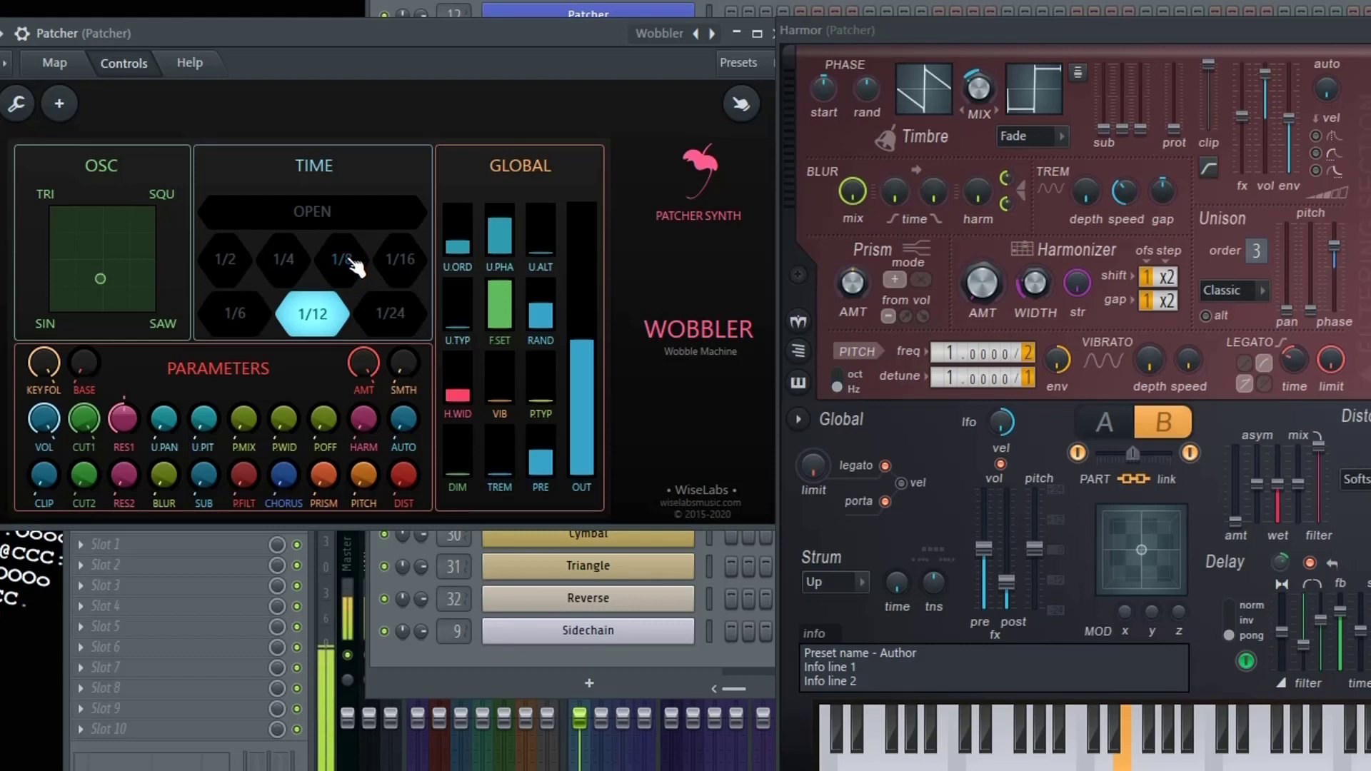
{"action": "left_click", "coordinate": [335, 319]}
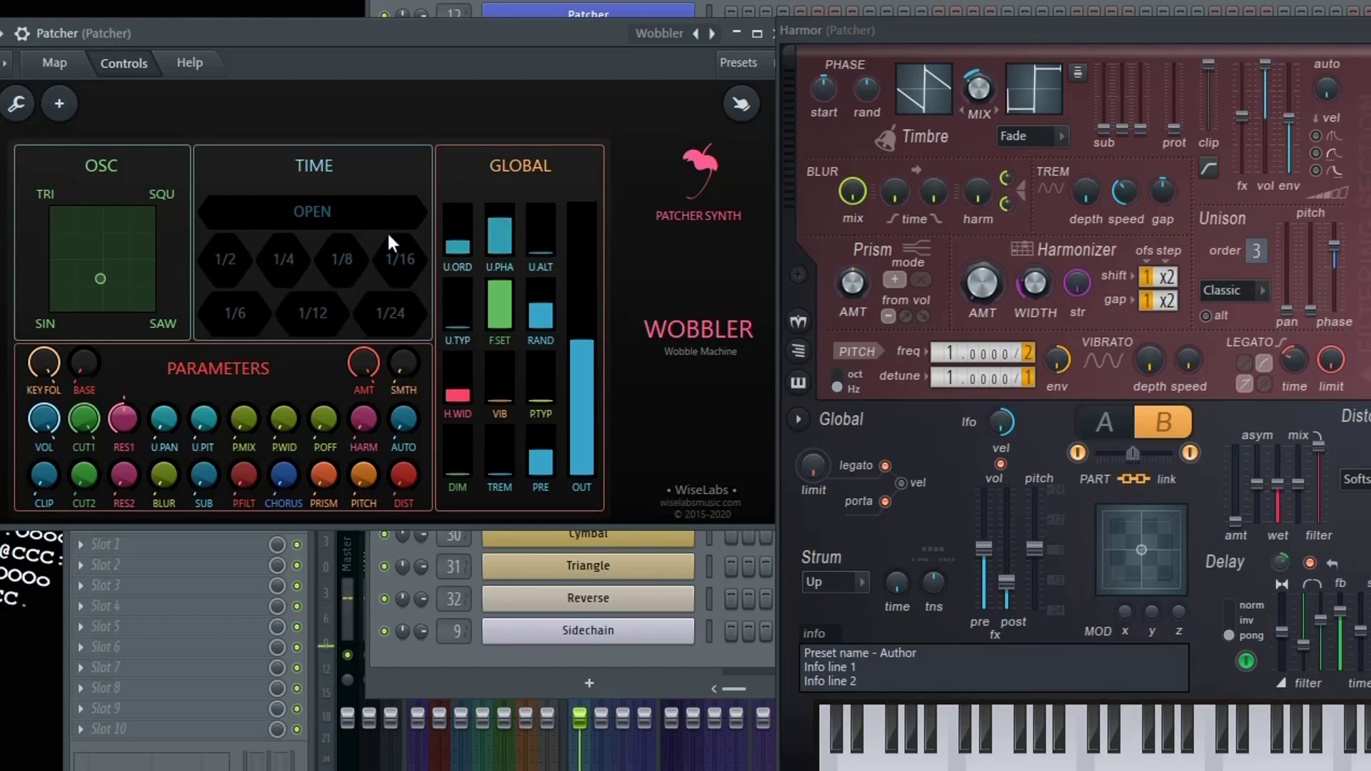
{"action": "left_click", "coordinate": [327, 215]}
- View the automation and controller link options of the 1/4 time division
{"action": "right_click", "coordinate": [290, 265]}
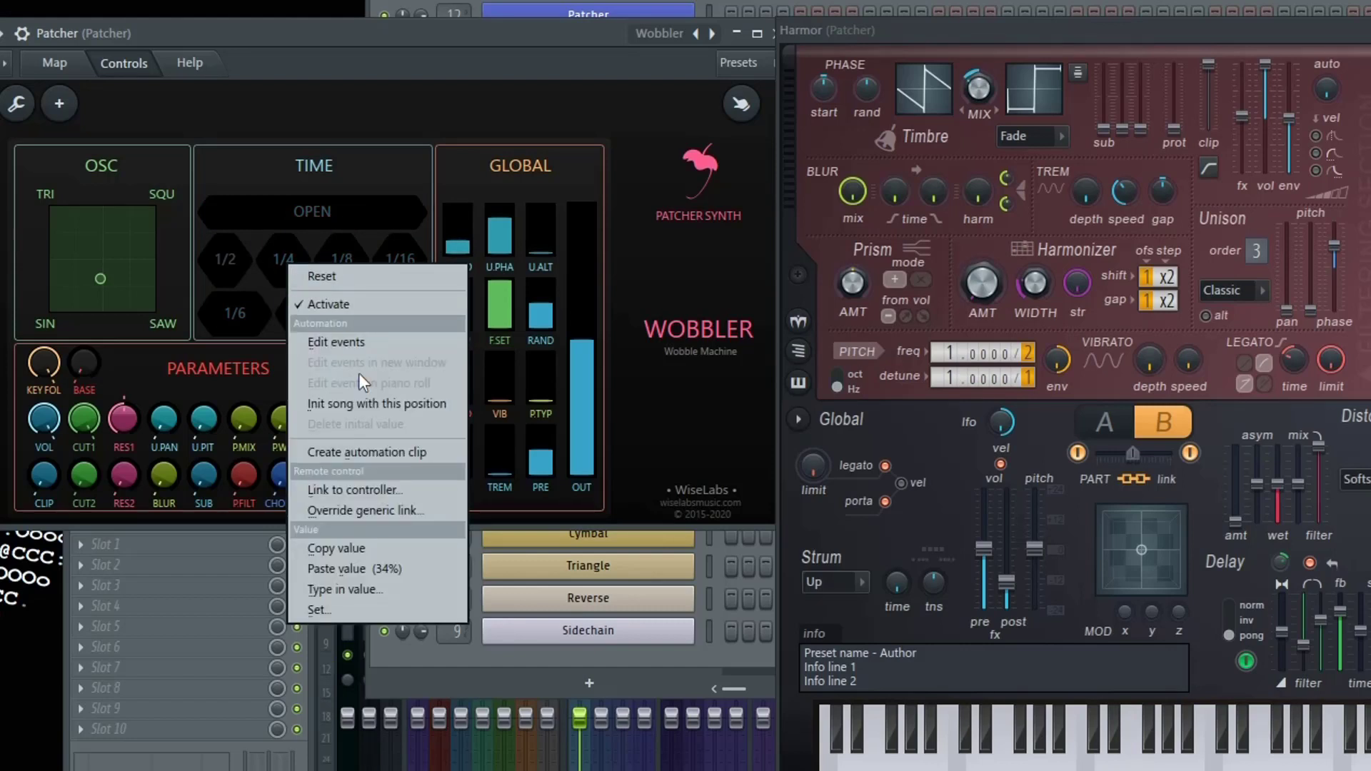
{"action": "left_click", "coordinate": [301, 107]}
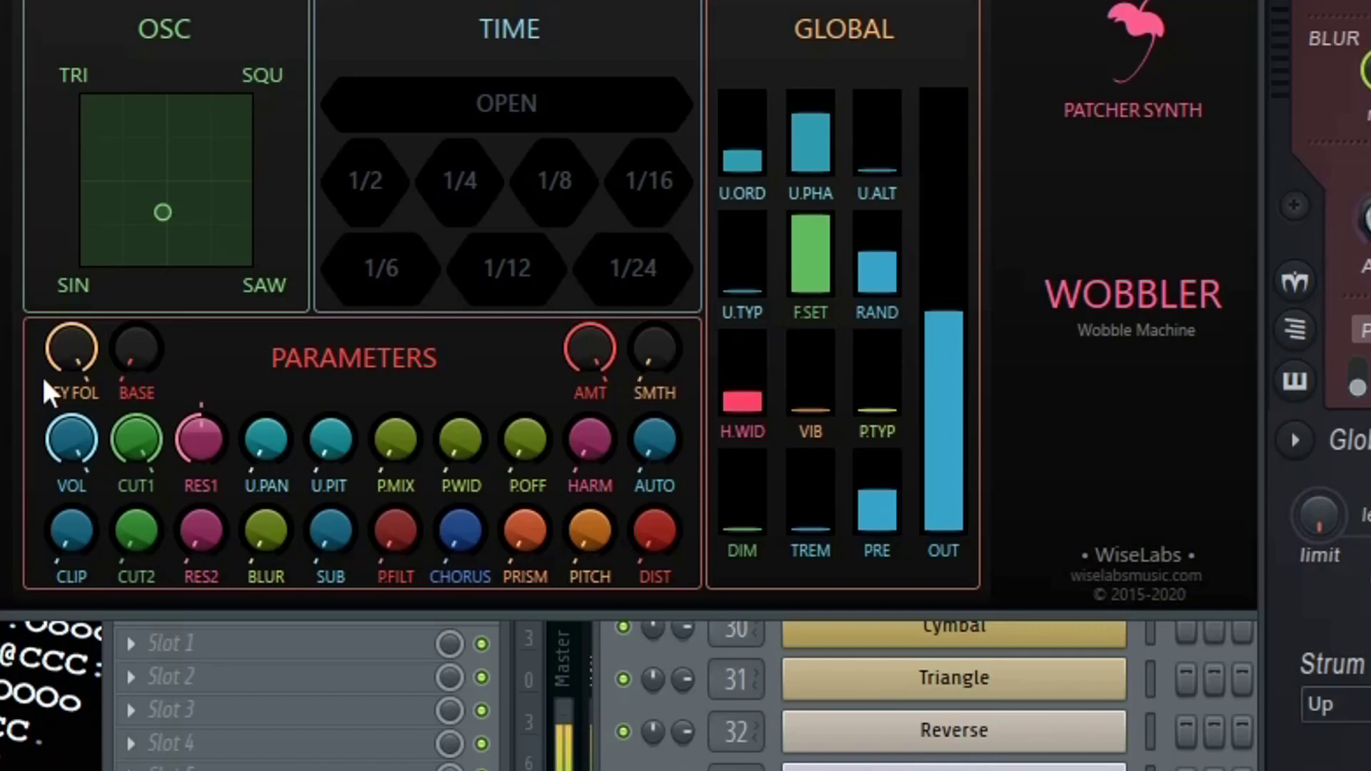
- Try the KEY FOL parameter and activate the 1/8 time division
{"action": "left_click_drag", "start_coordinate": [63, 345], "coordinate": [64, 429]}
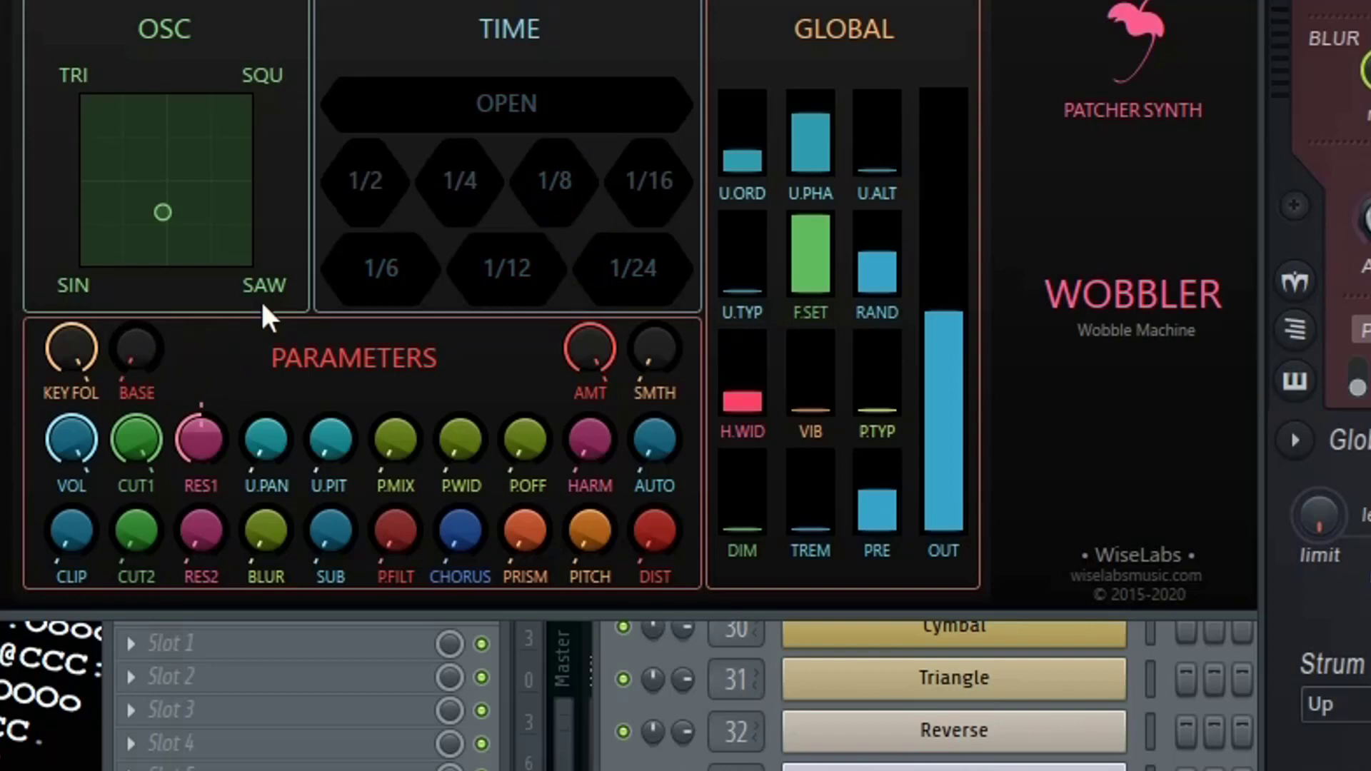
{"action": "left_click", "coordinate": [558, 177]}
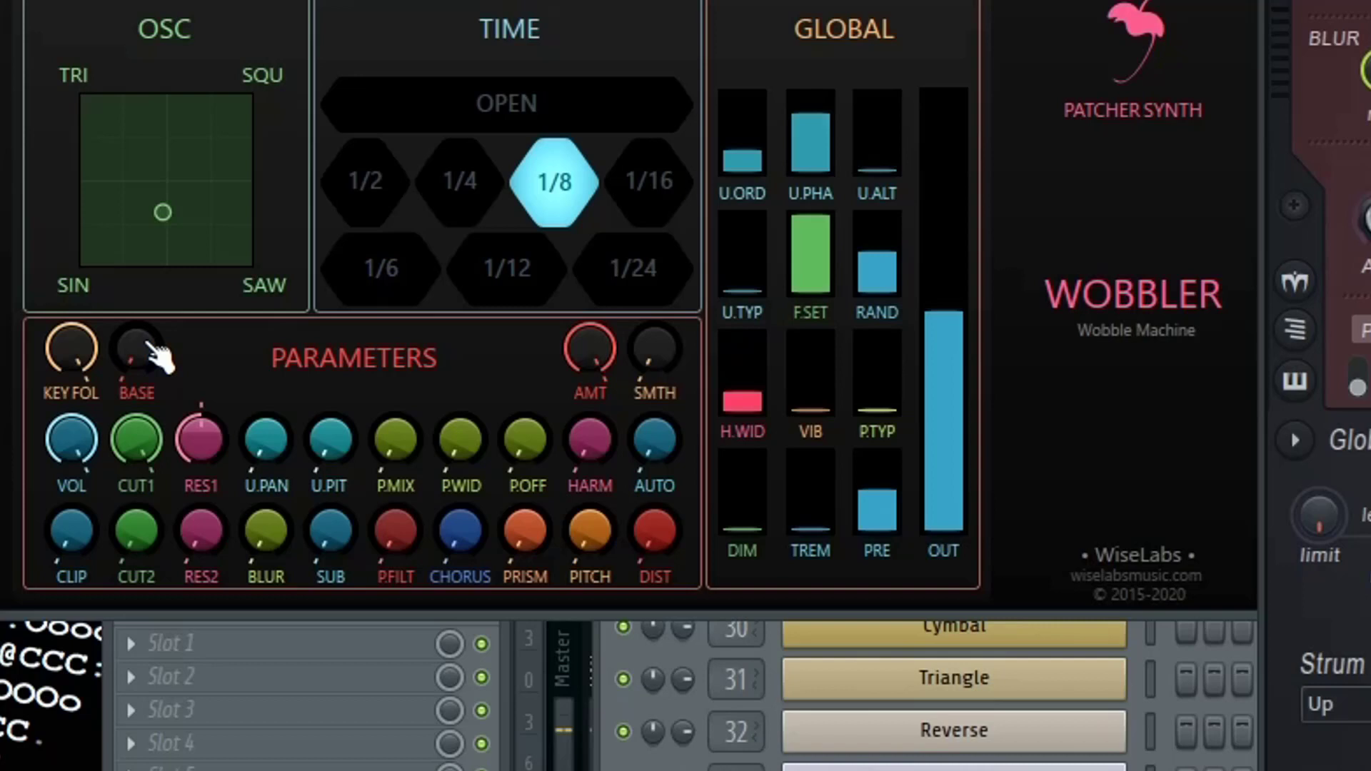
- Raise the BASE parameter slightly above its minimum and try a lower AMT
{"action": "left_click_drag", "start_coordinate": [147, 366], "coordinate": [146, 330]}
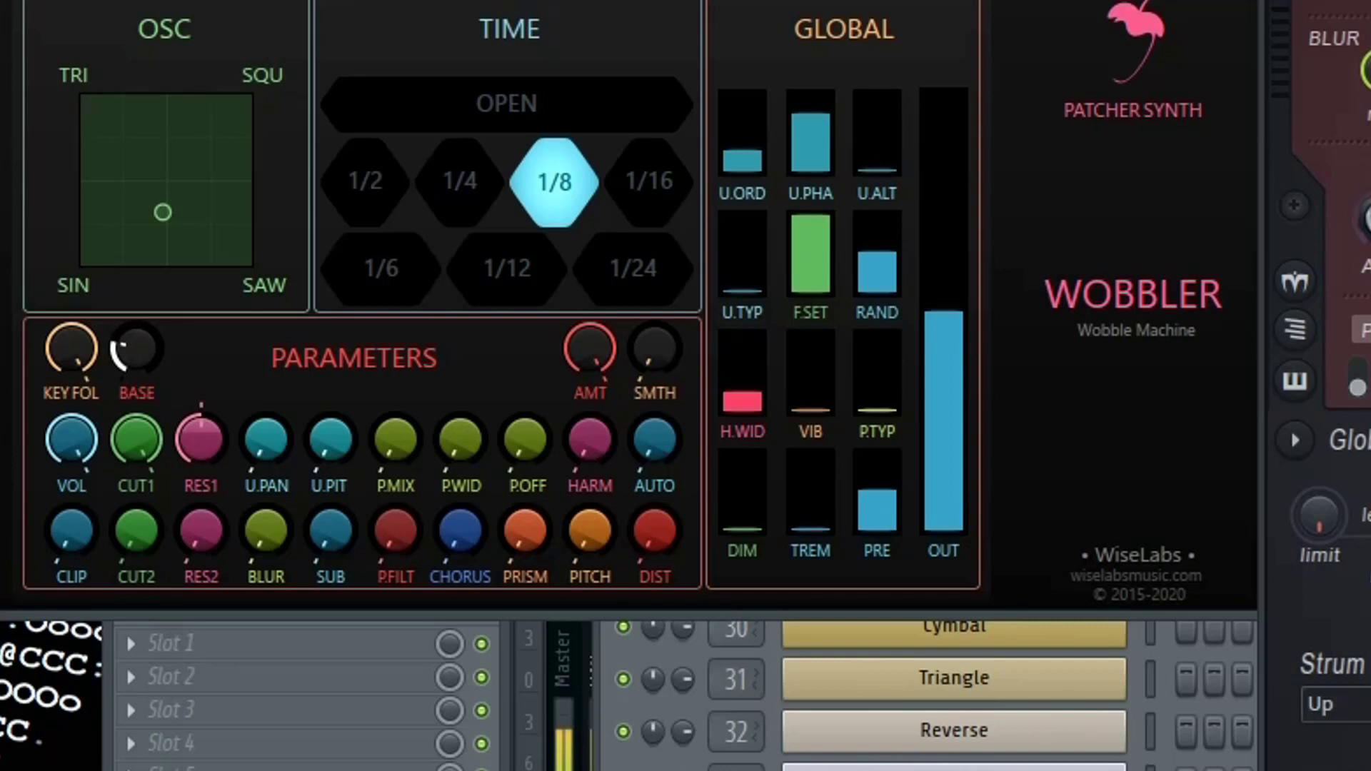
{"action": "left_click_drag", "start_coordinate": [136, 349], "coordinate": [136, 344]}
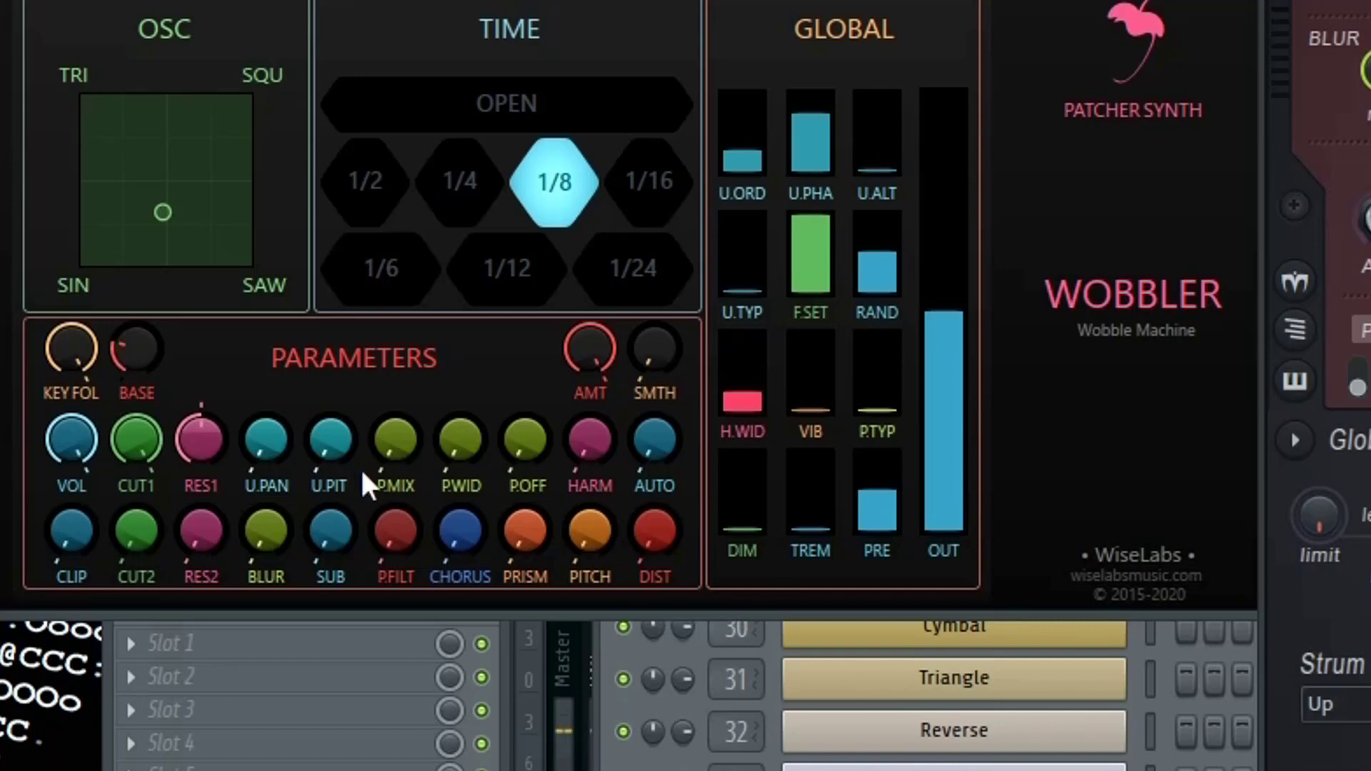
{"action": "mouse_move", "coordinate": [590, 349]}
{"action": "left_mouse_down"}
{"action": "mouse_move", "coordinate": [590, 429]}
{"action": "mouse_move", "coordinate": [589, 345]}
{"action": "mouse_move", "coordinate": [589, 366]}
{"action": "left_mouse_up"}
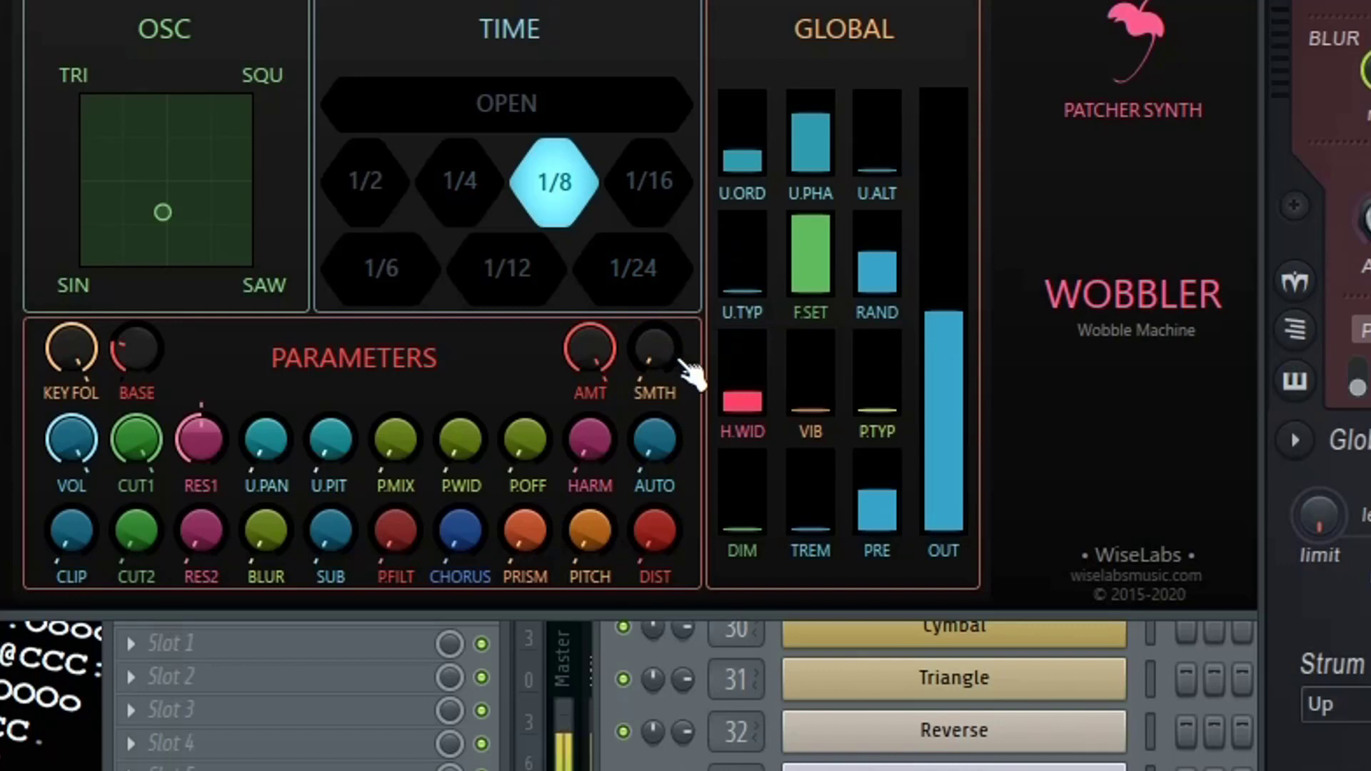
- Raise the SMTH parameter to about halfway to smooth the wobble
{"action": "mouse_move", "coordinate": [654, 341]}
{"action": "left_mouse_down"}
{"action": "mouse_move", "coordinate": [652, 314]}
{"action": "mouse_move", "coordinate": [654, 342]}
{"action": "mouse_move", "coordinate": [651, 330]}
{"action": "left_mouse_up"}
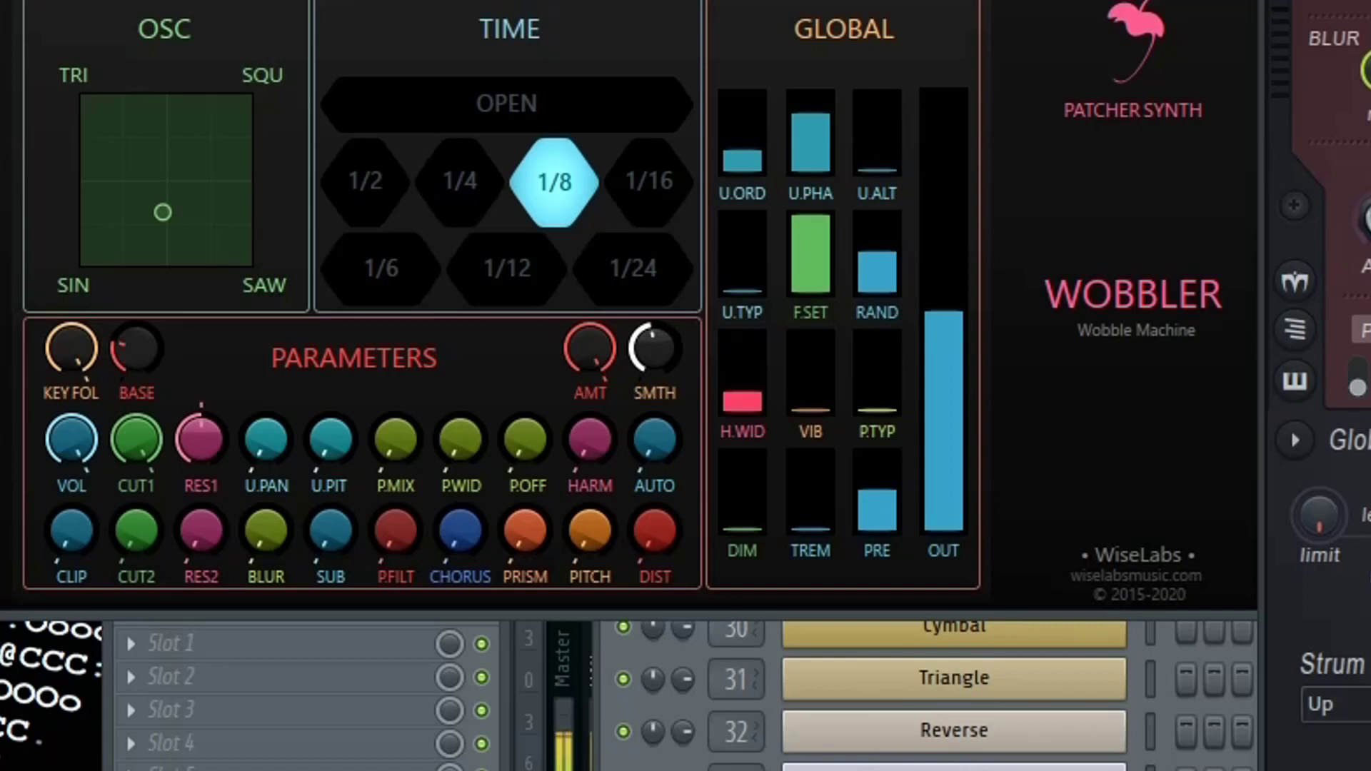
{"action": "left_click_drag", "start_coordinate": [652, 330], "coordinate": [652, 340]}
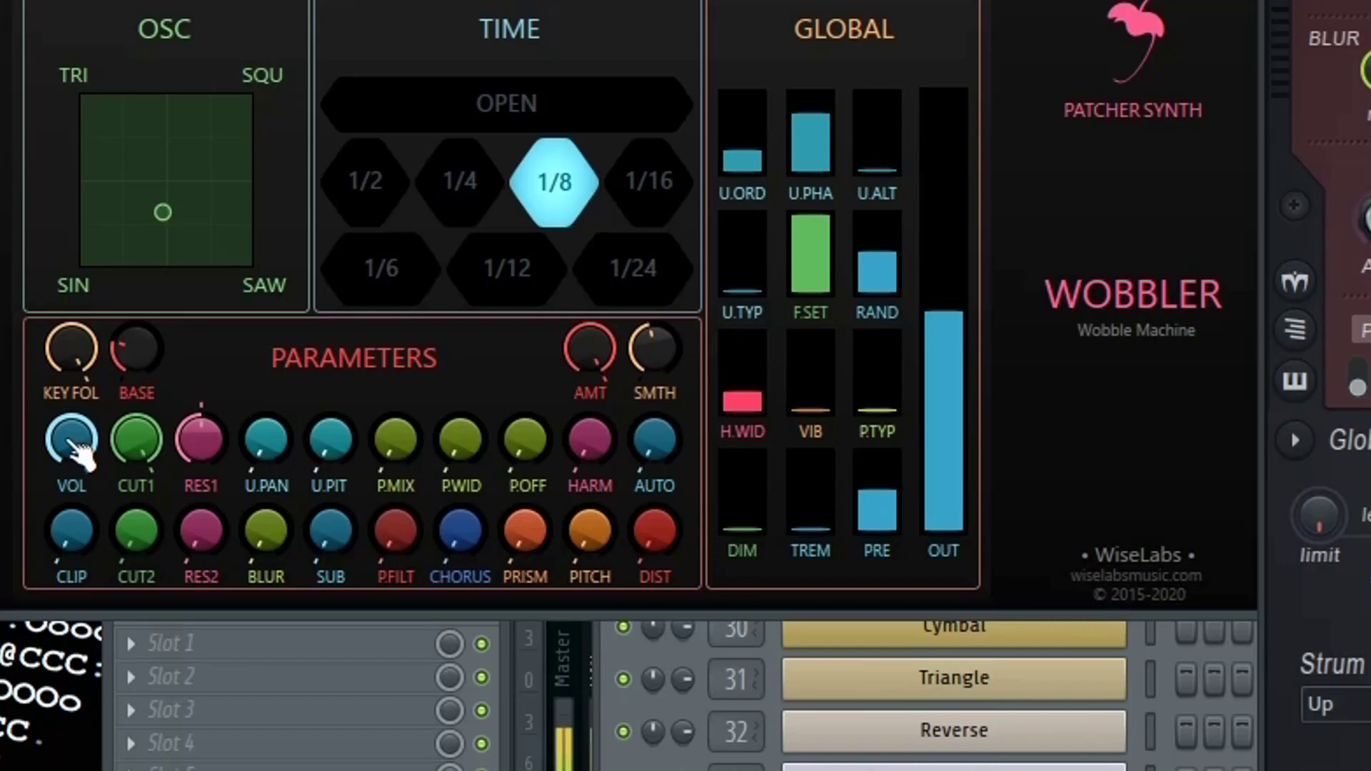
- Try the VOL parameter at its minimum and at its full amount
{"action": "left_click_drag", "start_coordinate": [78, 450], "coordinate": [79, 420]}
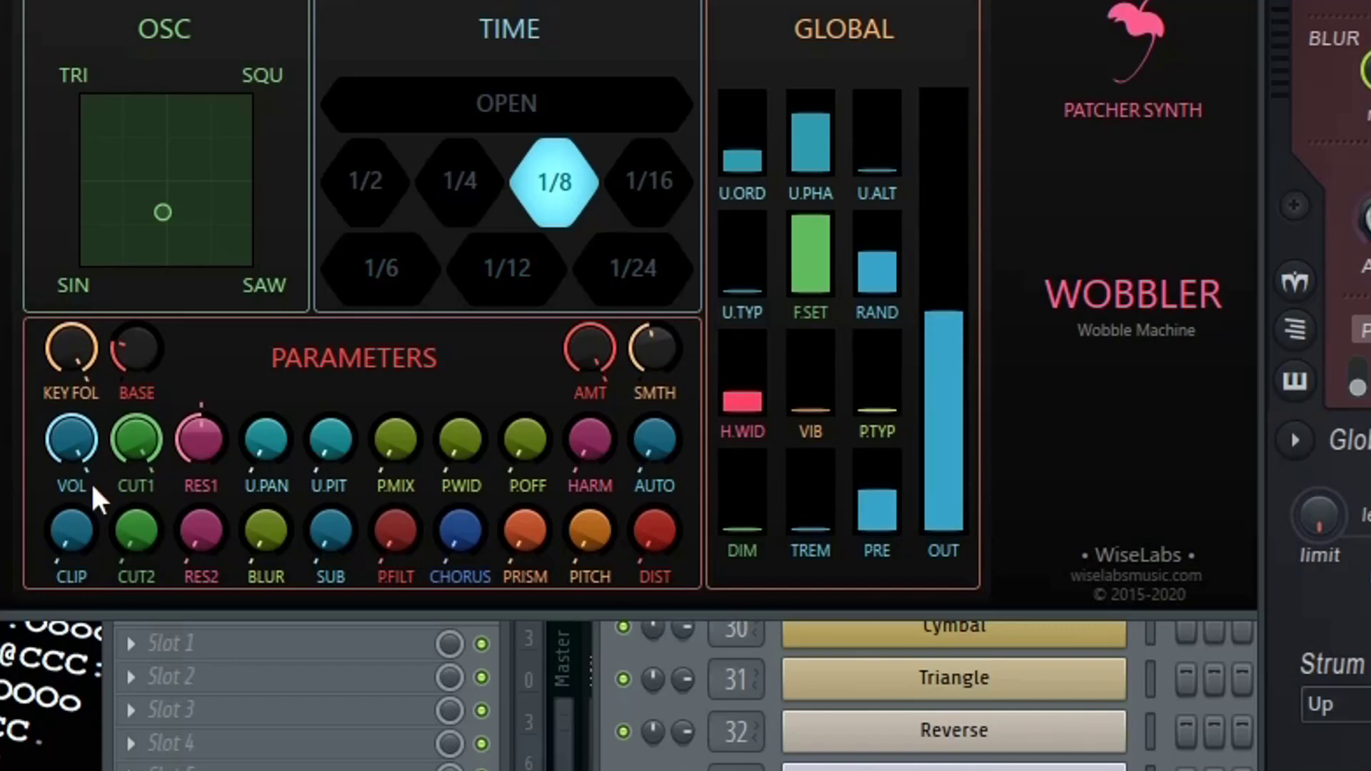
{"action": "left_click_drag", "start_coordinate": [98, 460], "coordinate": [98, 500]}
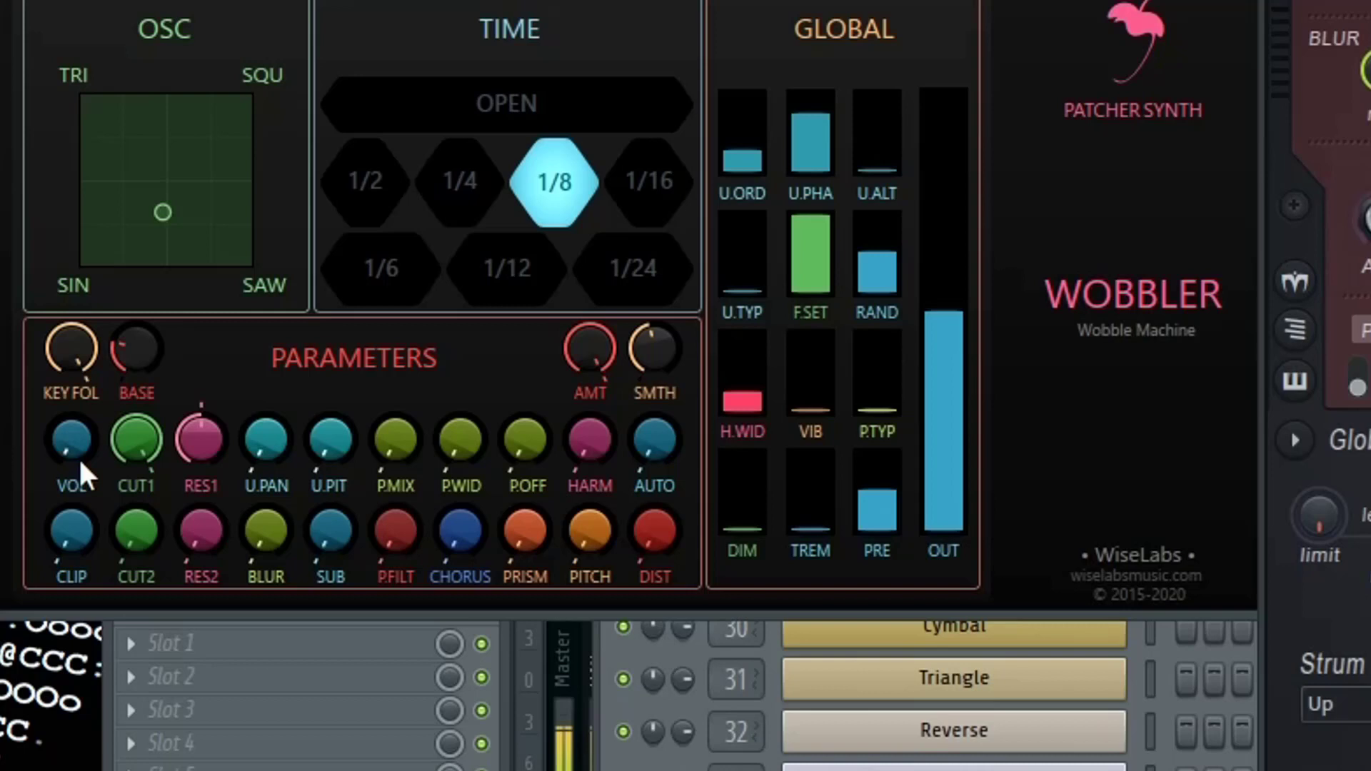
{"action": "left_click_drag", "start_coordinate": [80, 437], "coordinate": [1, 368]}
{"action": "left_click_drag", "start_coordinate": [71, 425], "coordinate": [71, 386]}
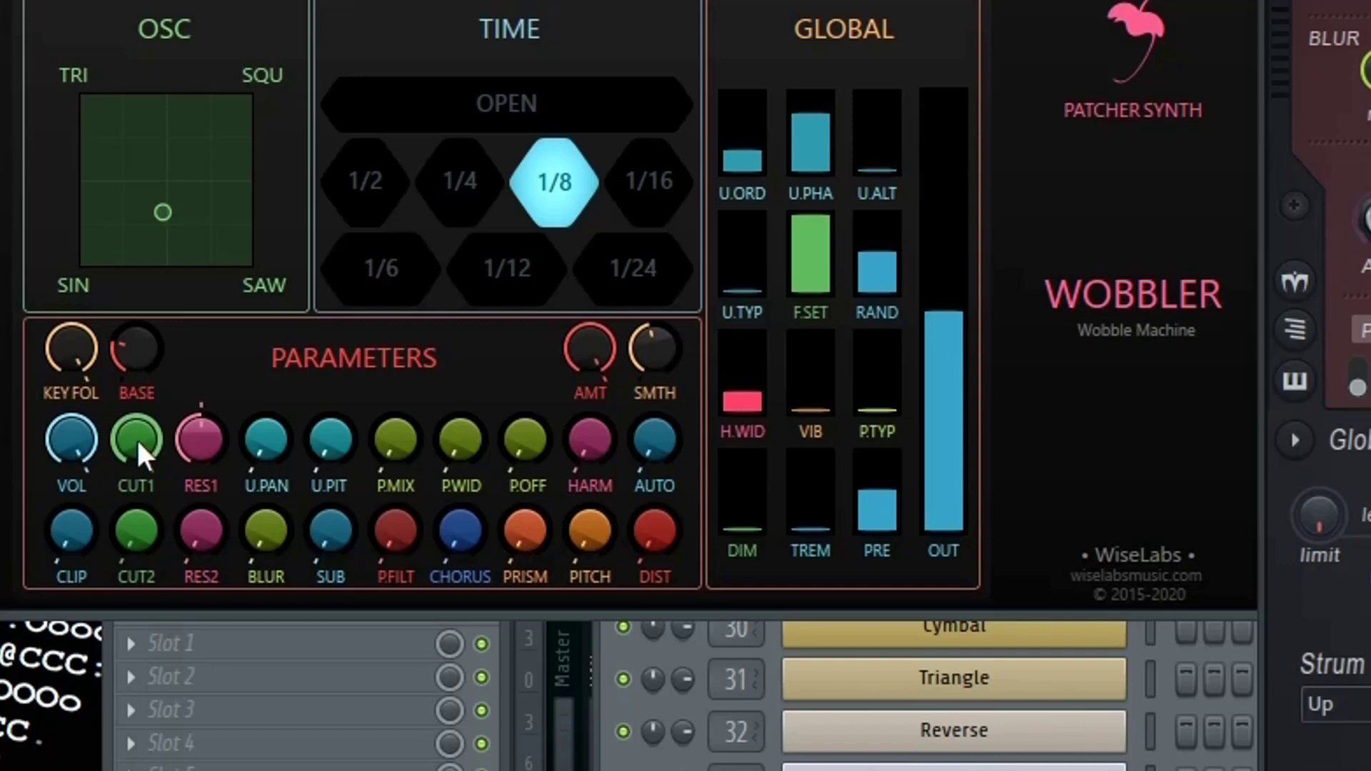
- Try the CUT1 parameter and set RES1 at its minimum, then raise RES1 partway
{"action": "left_click_drag", "start_coordinate": [139, 444], "coordinate": [139, 492]}
{"action": "left_click_drag", "start_coordinate": [136, 439], "coordinate": [150, 482]}
{"action": "left_click_drag", "start_coordinate": [201, 439], "coordinate": [201, 489]}
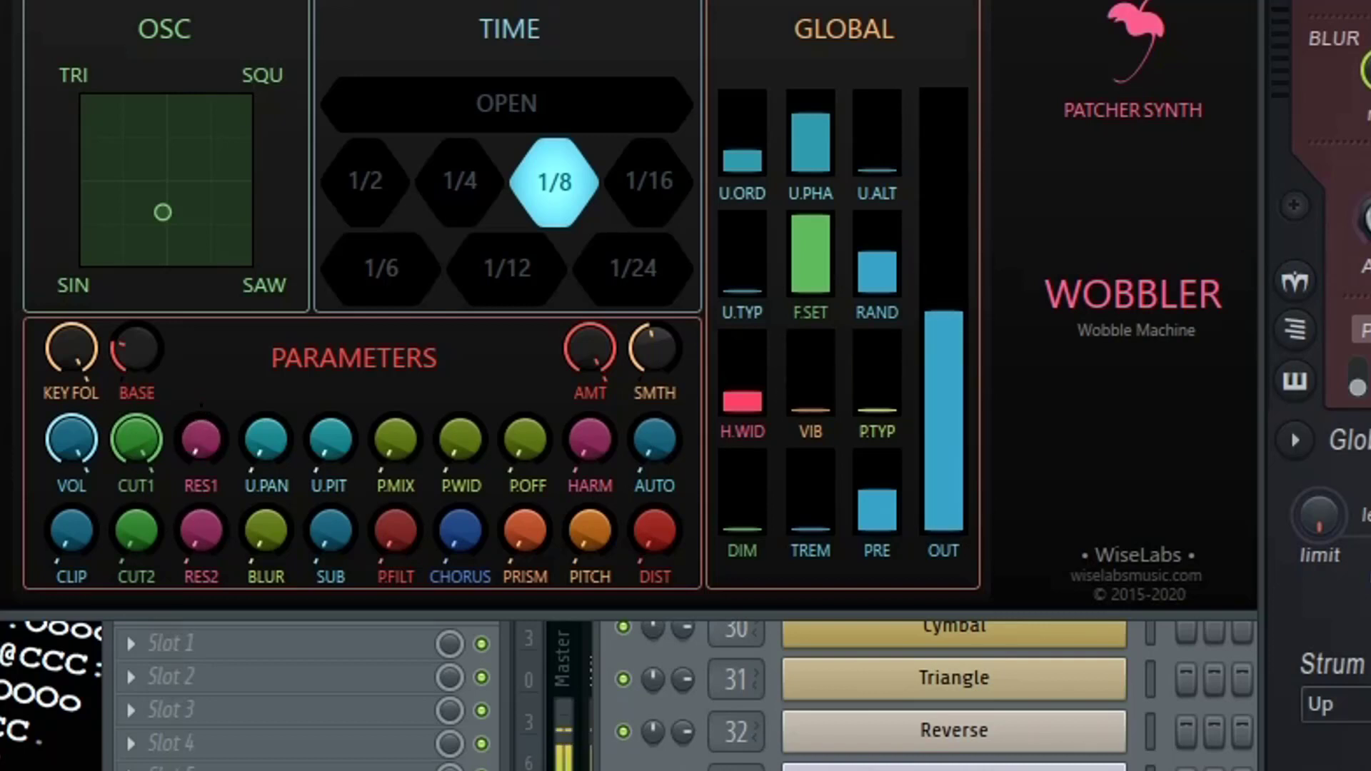
{"action": "mouse_move", "coordinate": [200, 437]}
{"action": "left_mouse_down"}
{"action": "mouse_move", "coordinate": [200, 391]}
{"action": "mouse_move", "coordinate": [201, 435]}
{"action": "left_mouse_up"}
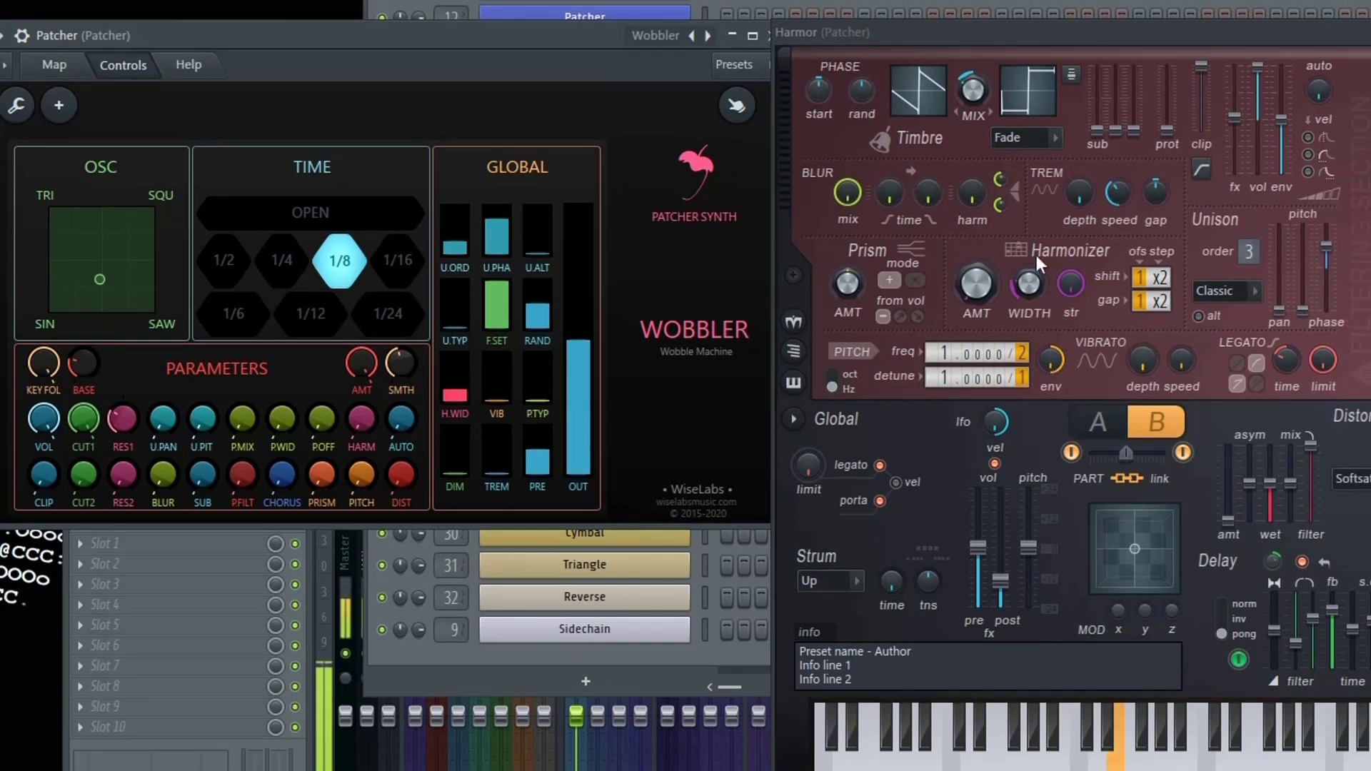
- Raise the U.PAN parameter to nearly its full amount and U.PIT to about halfway
{"action": "right_click", "coordinate": [165, 421]}
{"action": "left_click", "coordinate": [164, 423]}
{"action": "left_click_drag", "start_coordinate": [164, 422], "coordinate": [164, 325]}
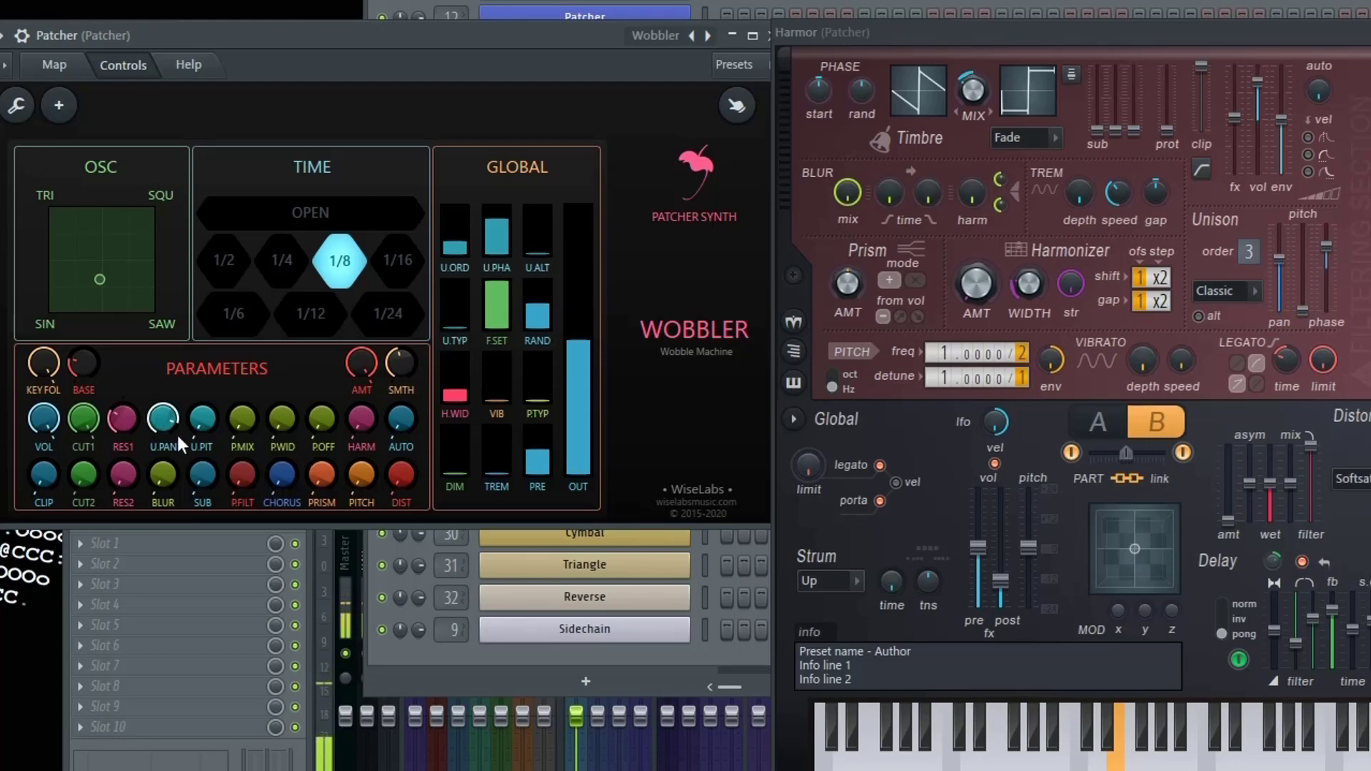
{"action": "left_click_drag", "start_coordinate": [202, 429], "coordinate": [202, 367]}
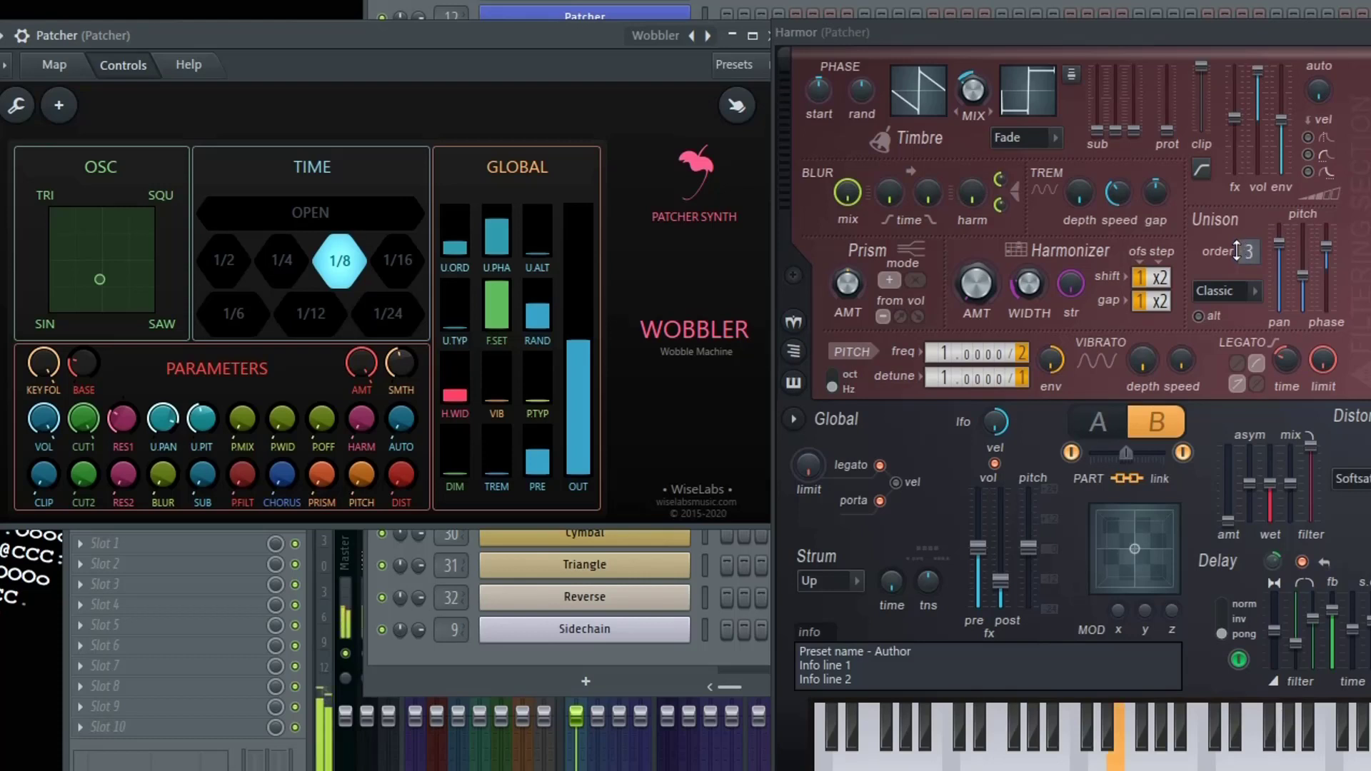
- Set Harmor's unison order to 6 and select the Classic unison type
{"action": "scroll", "coordinate": [1248, 251], "scroll_direction": "up", "scroll_amount": 2}
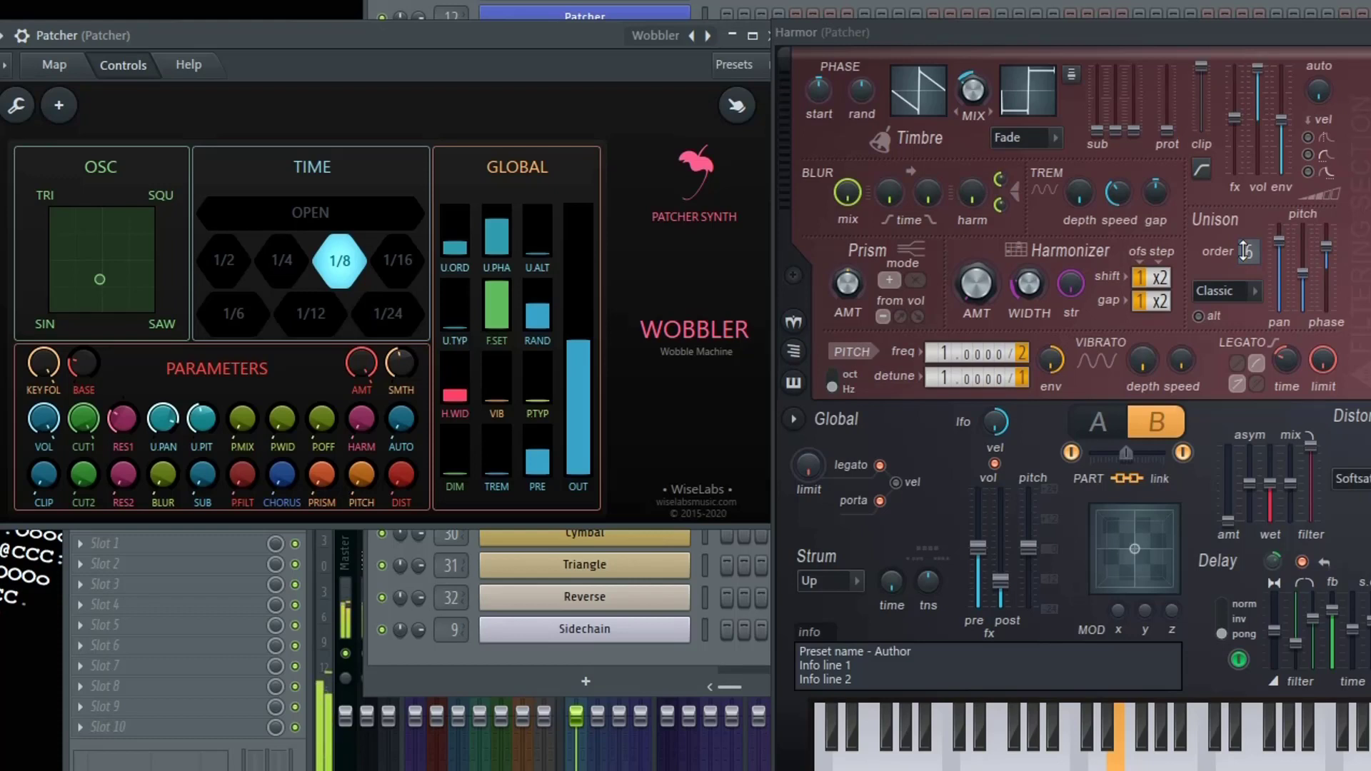
{"action": "scroll", "coordinate": [1246, 251], "scroll_direction": "up", "scroll_amount": 1}
{"action": "left_click", "coordinate": [1256, 309]}
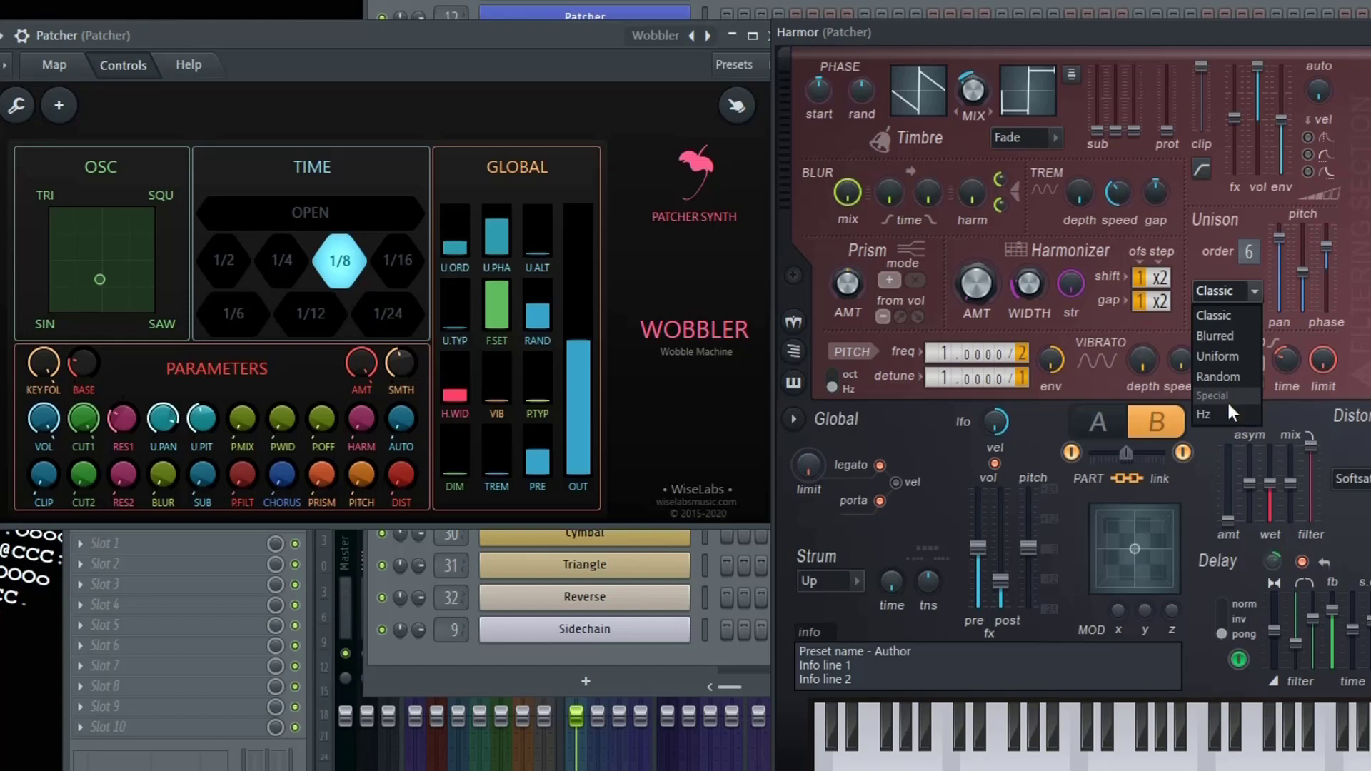
{"action": "left_click", "coordinate": [1216, 315]}
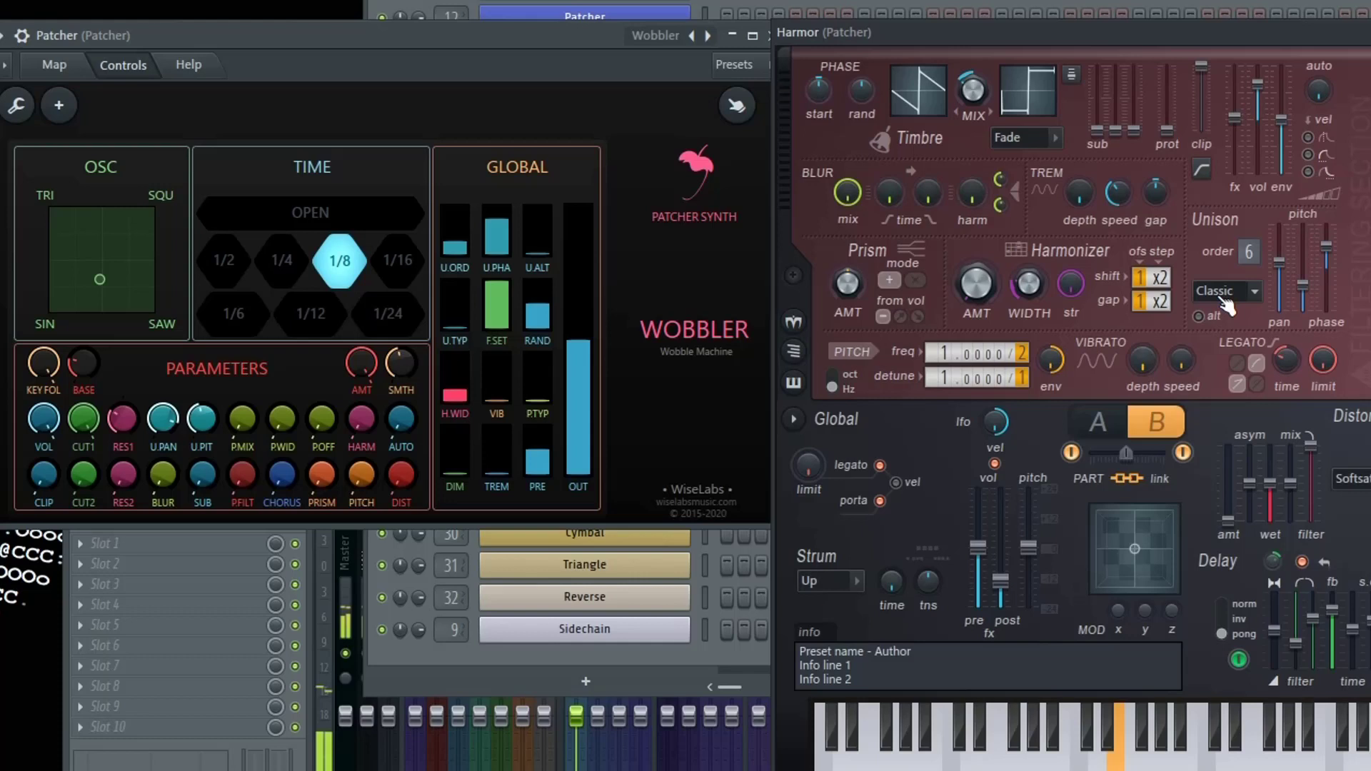
- Audition Harmor's Hz, Uniform and Classic unison types, settle on Blurred, and toggle the alt option on and off
{"action": "scroll", "coordinate": [1227, 306], "scroll_direction": "down", "scroll_amount": 4}
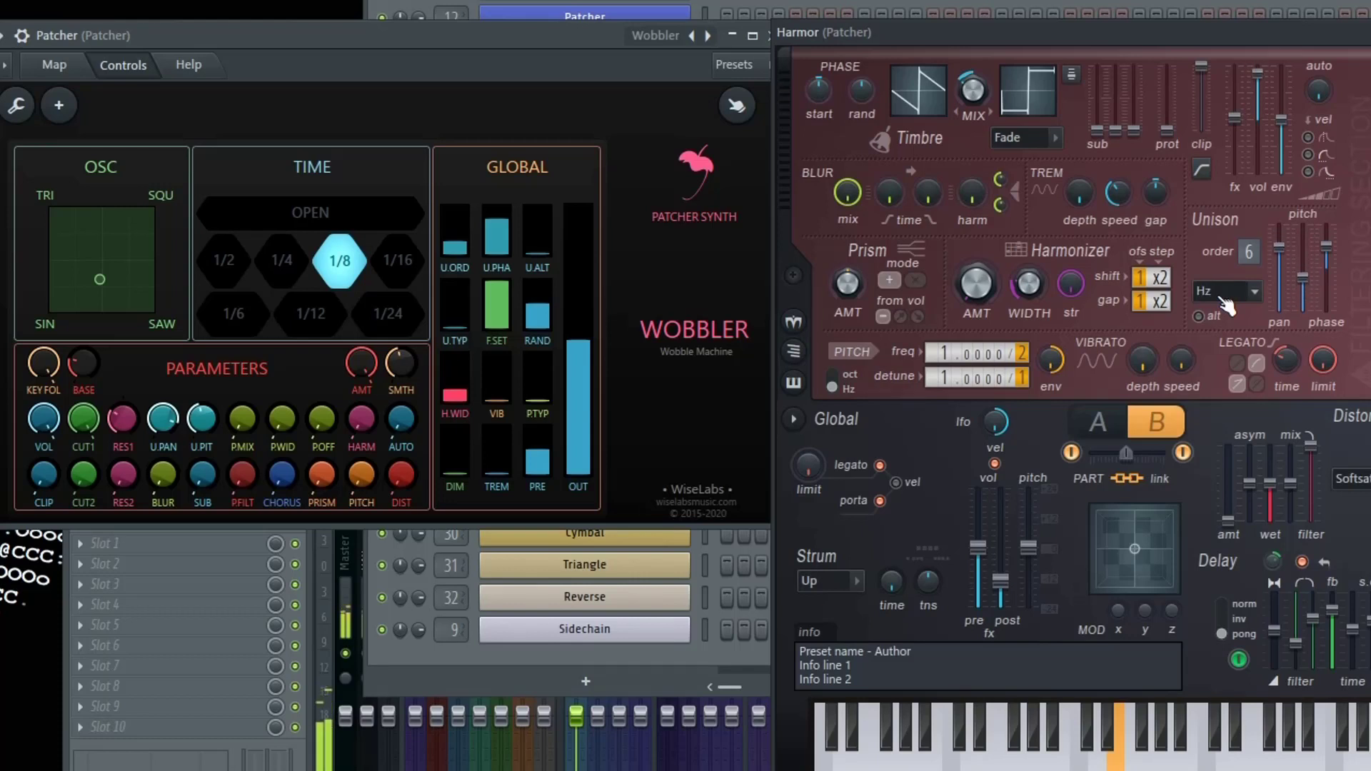
{"action": "scroll", "coordinate": [1226, 305], "scroll_direction": "down", "scroll_amount": 2}
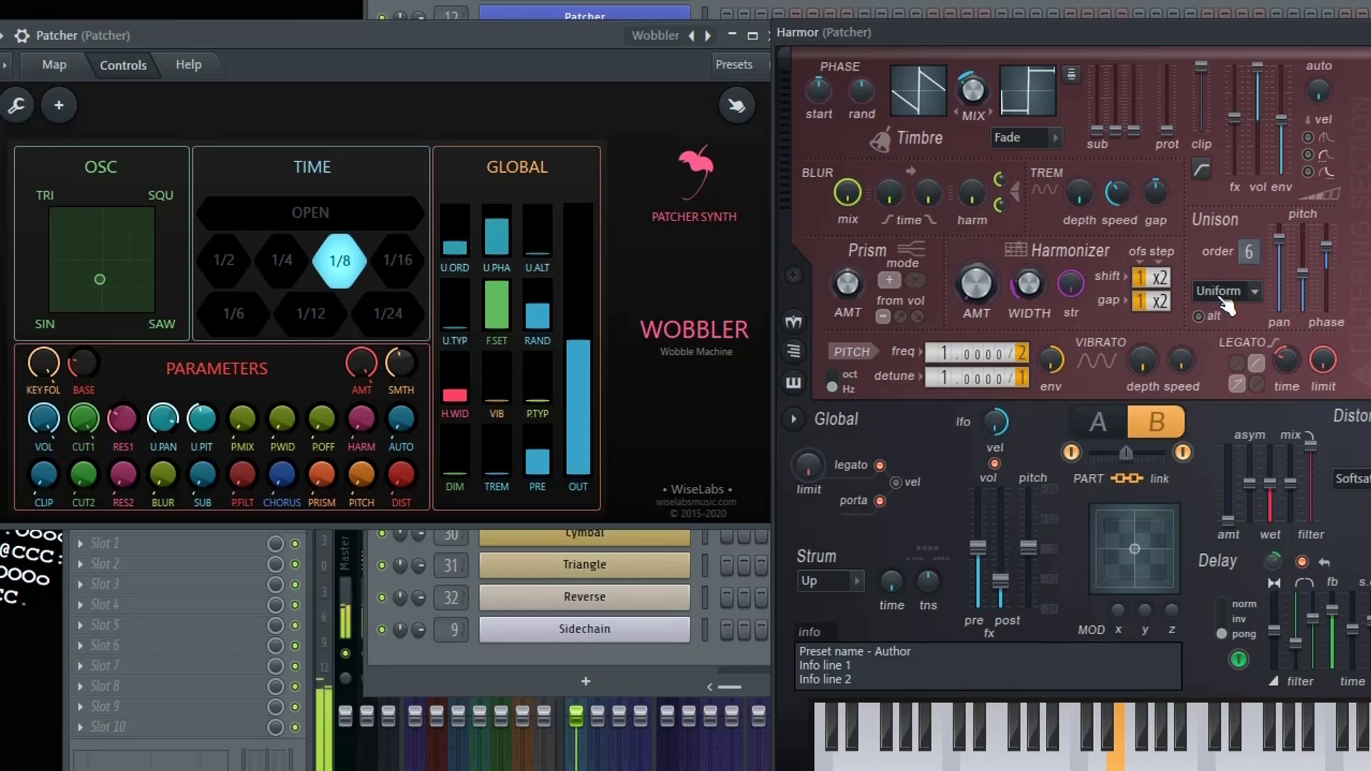
{"action": "scroll", "coordinate": [1225, 303], "scroll_direction": "up", "scroll_amount": 2}
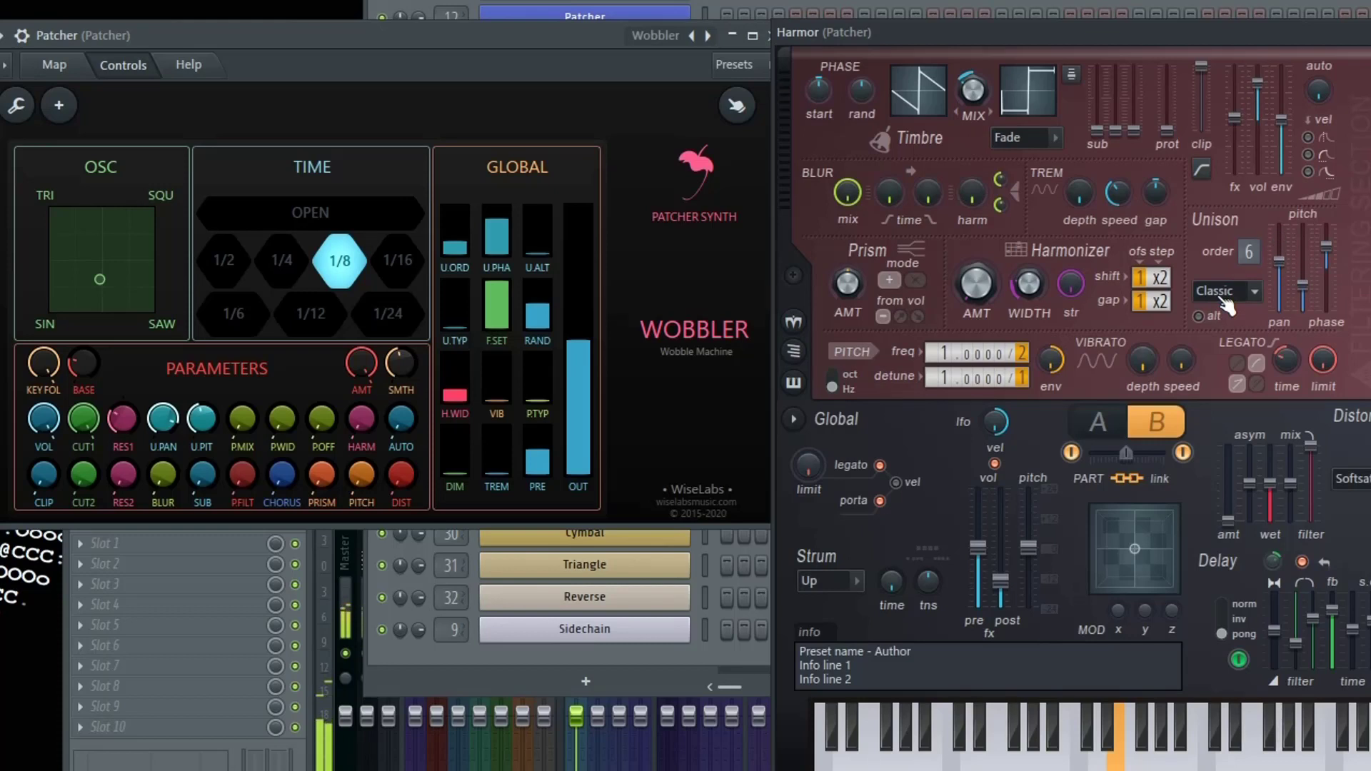
{"action": "scroll", "coordinate": [1225, 306], "scroll_direction": "up", "scroll_amount": 2}
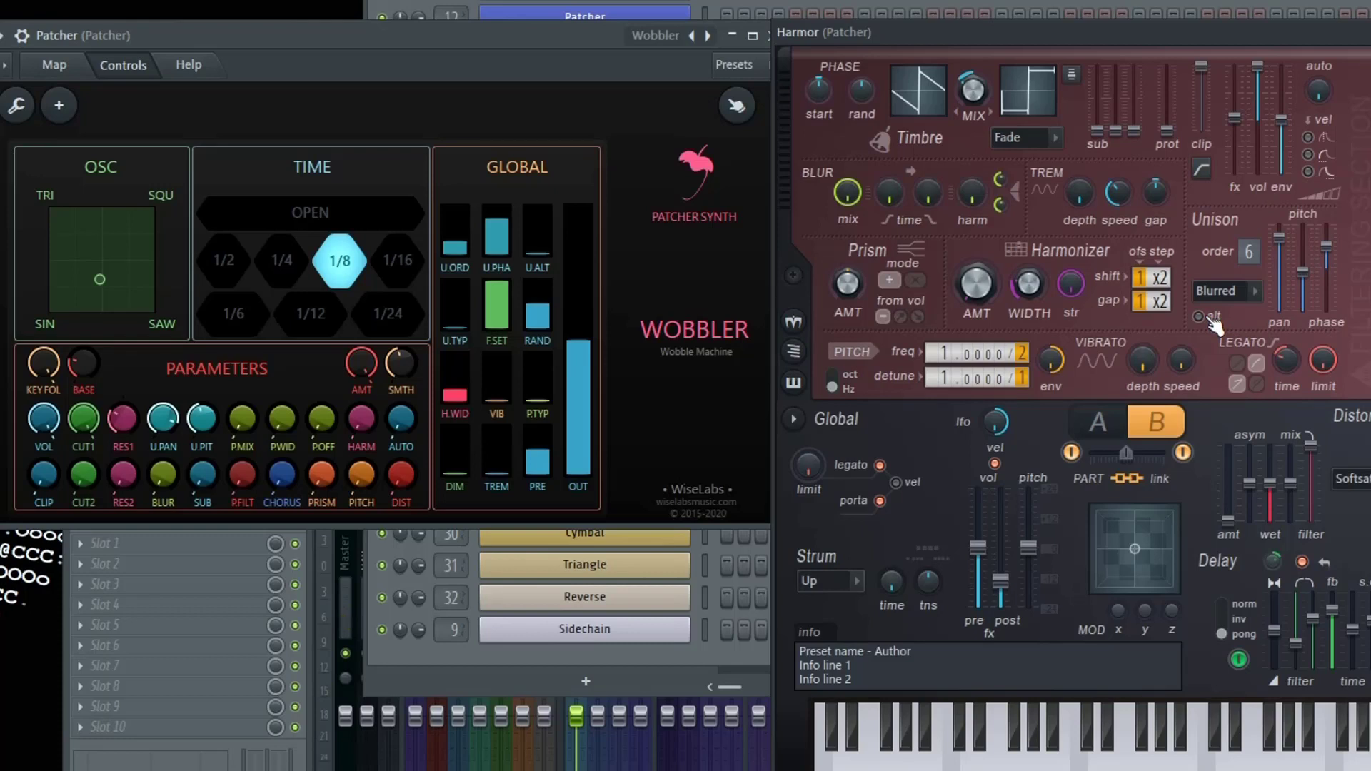
{"action": "left_click", "coordinate": [1210, 318]}
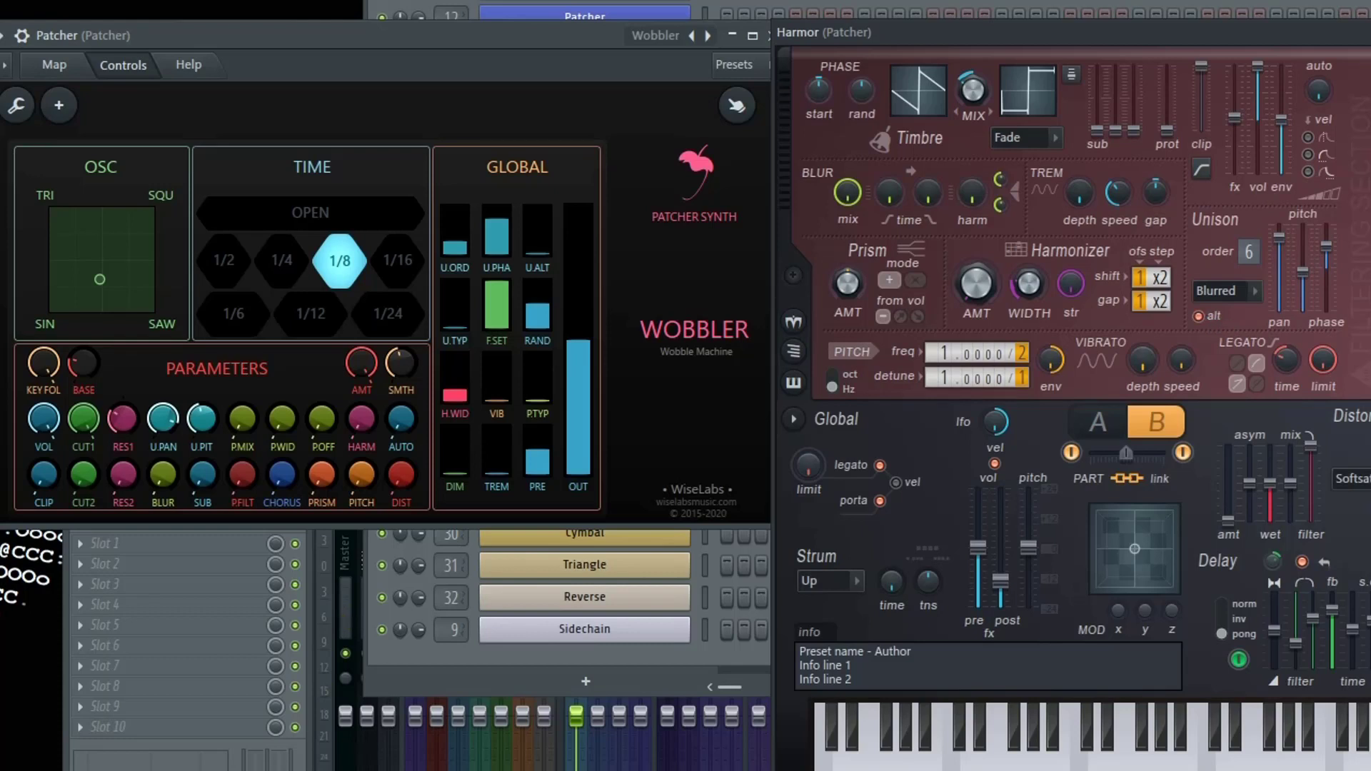
{"action": "left_click", "coordinate": [1209, 320]}
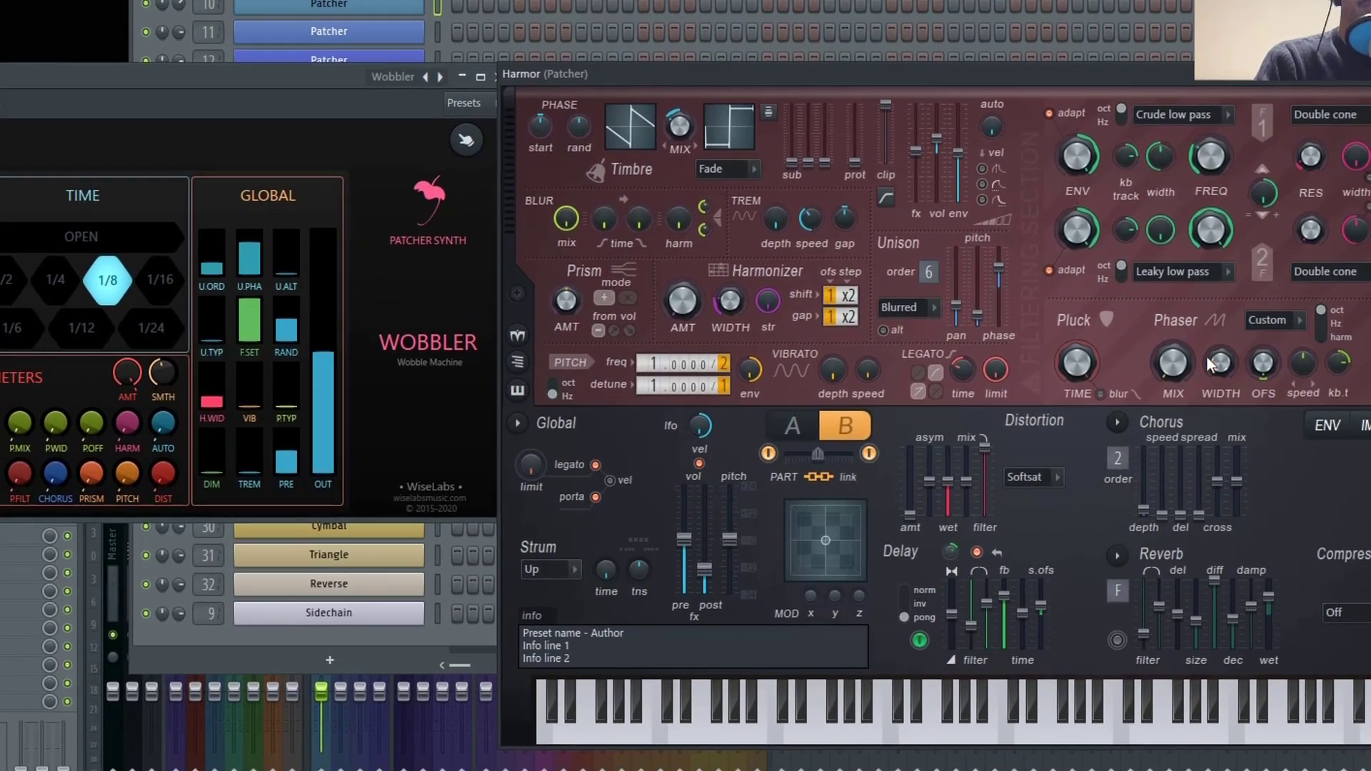
- Raise the P.MIX, P.WID and HARM parameters partway to bring in Harmor's phaser and harmonizer
{"action": "left_click_drag", "start_coordinate": [22, 422], "coordinate": [23, 371]}
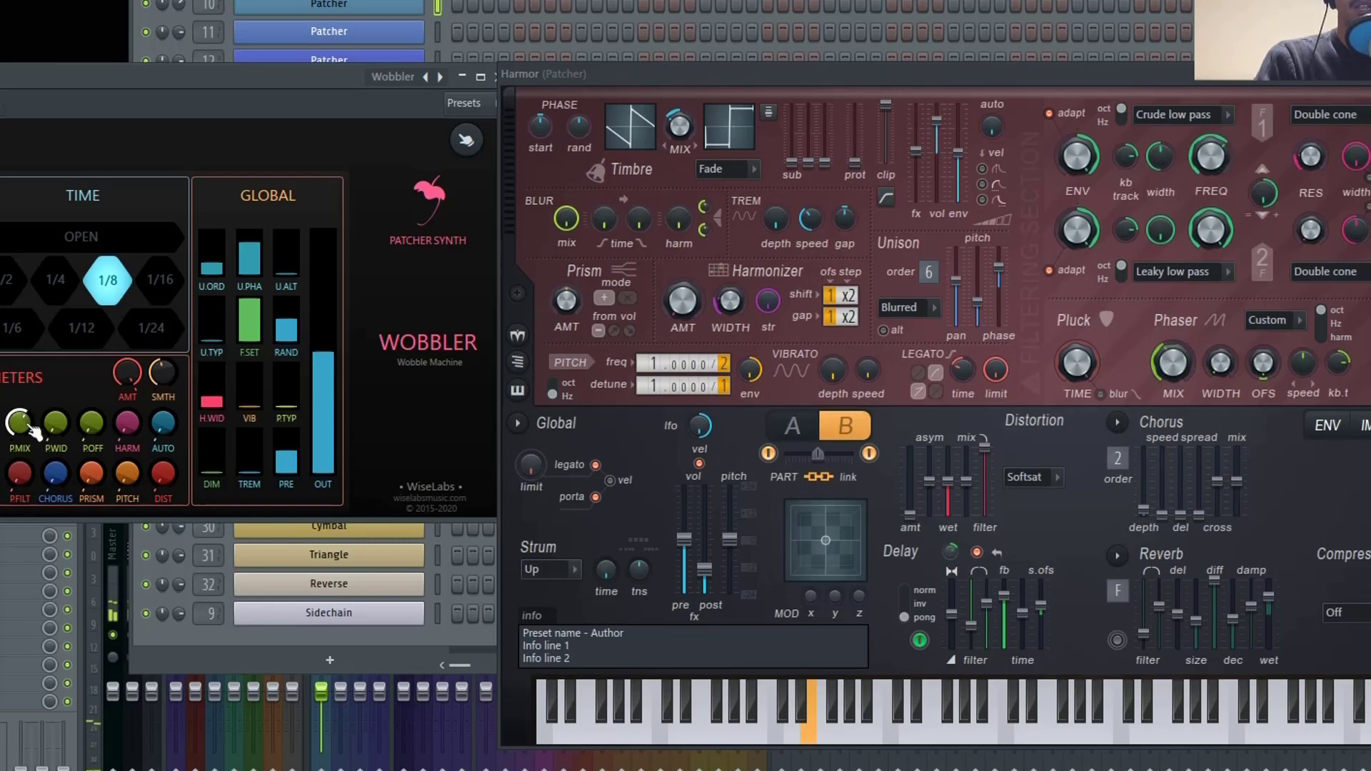
{"action": "left_click_drag", "start_coordinate": [58, 431], "coordinate": [58, 421]}
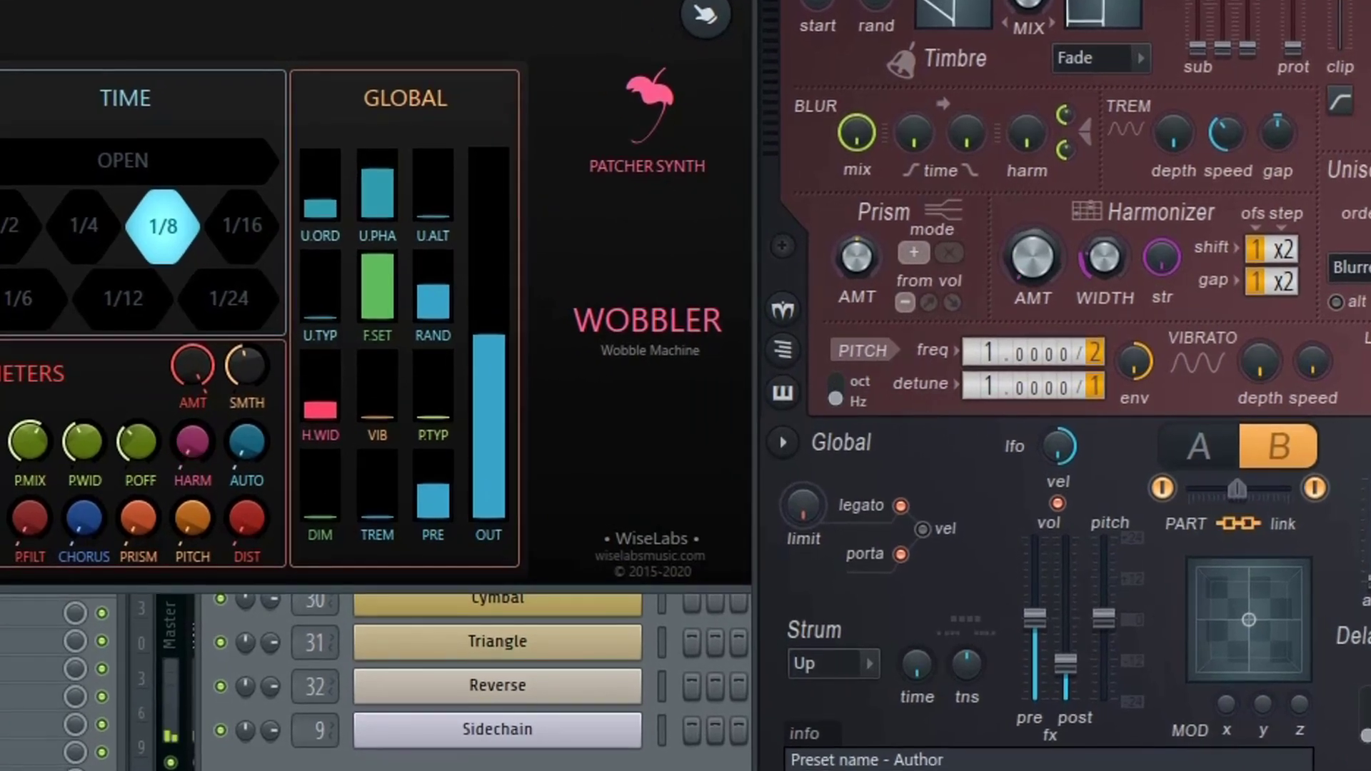
{"action": "left_click_drag", "start_coordinate": [192, 441], "coordinate": [192, 407]}
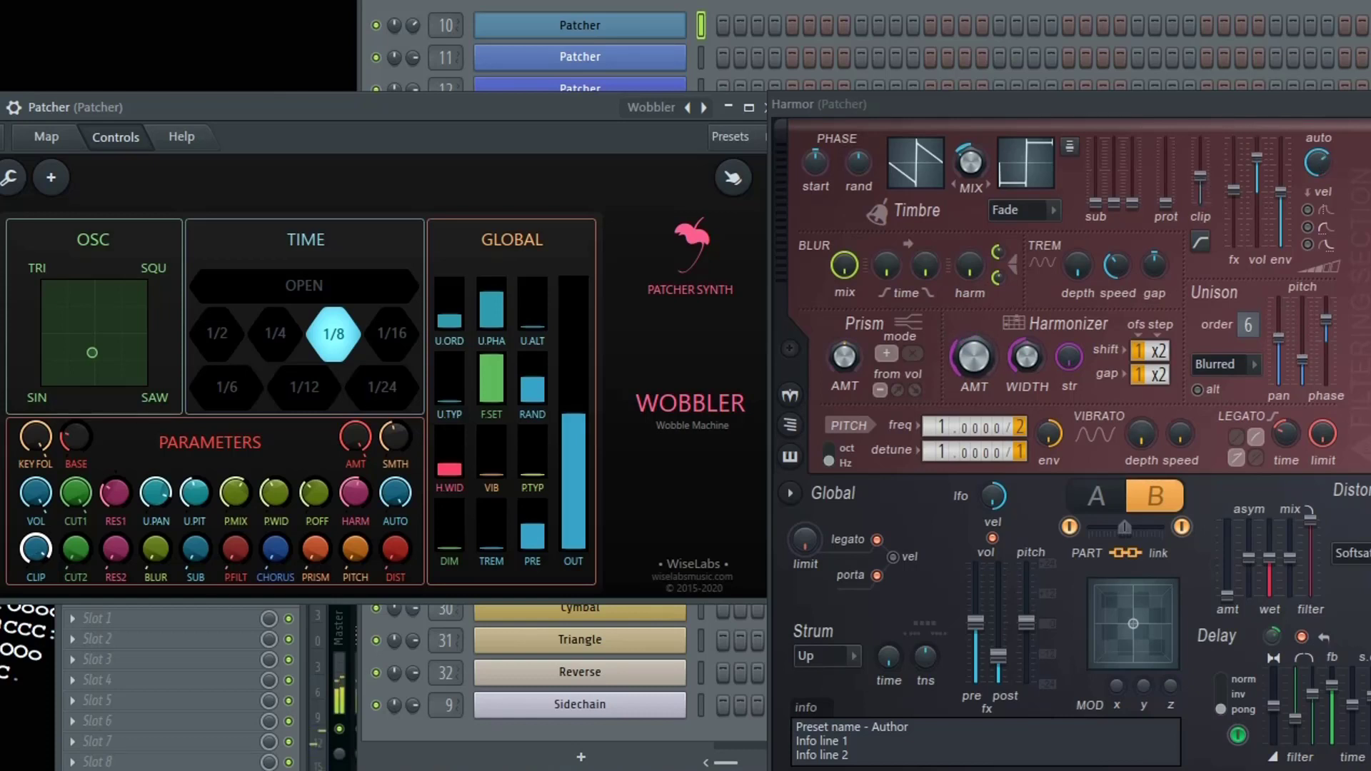
- Switch Harmor's clip mode to Soft low threshold and lower the CLIP parameter from its full amount
{"action": "left_click", "coordinate": [1202, 244]}
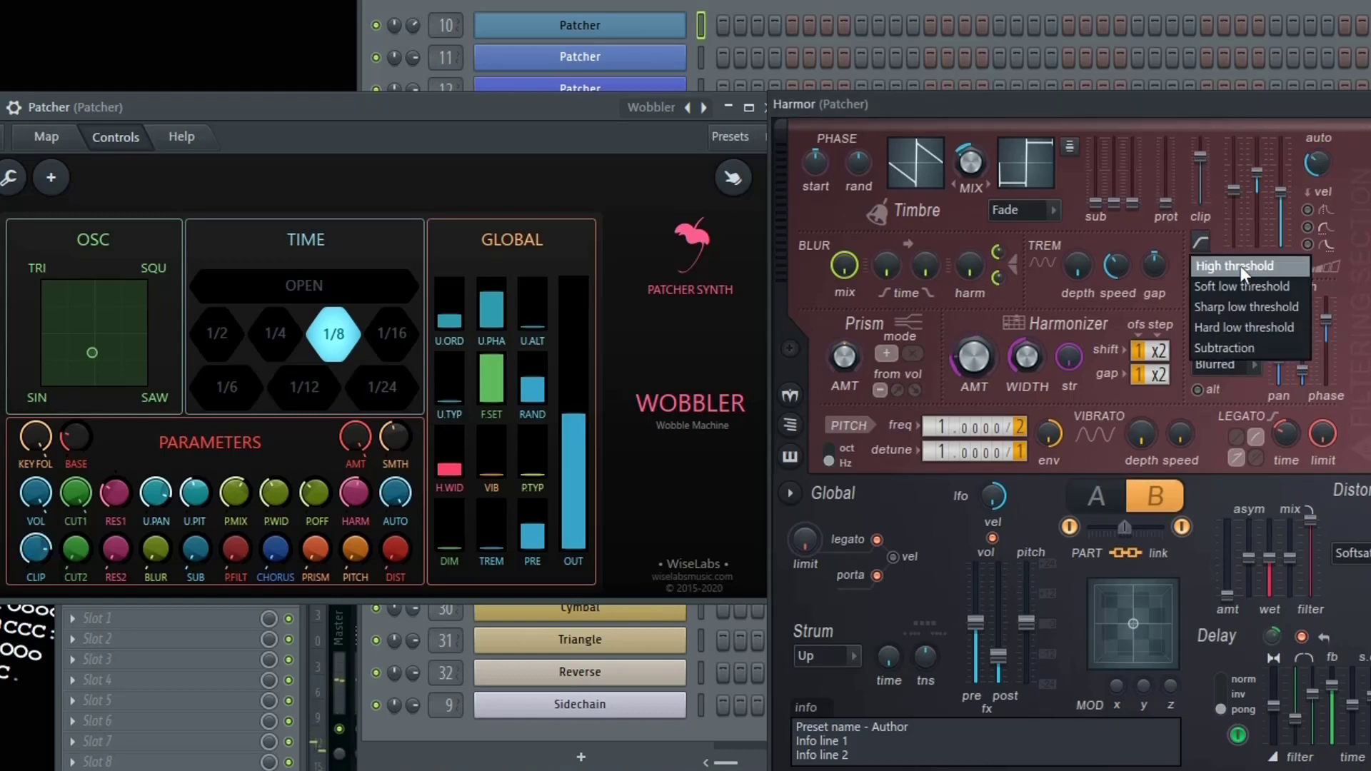
{"action": "left_click", "coordinate": [1258, 286]}
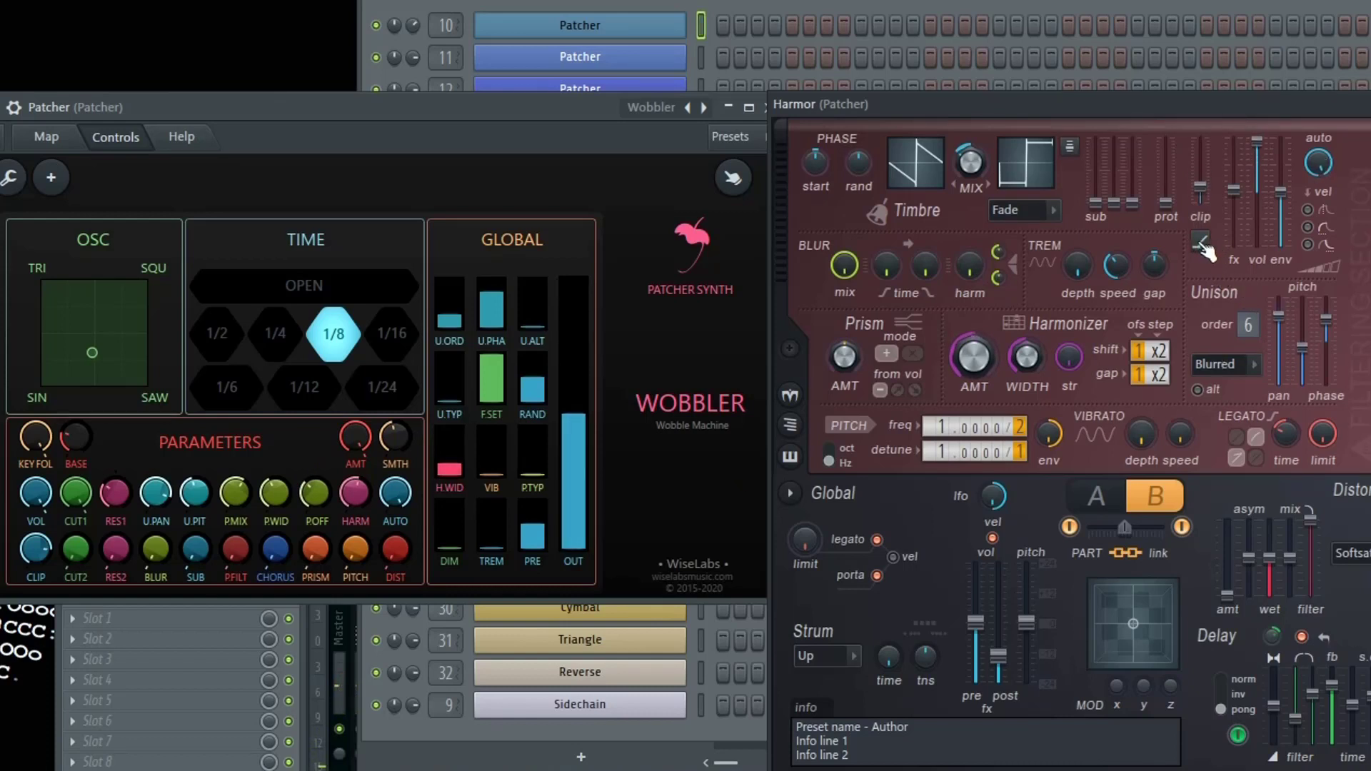
{"action": "left_click", "coordinate": [1205, 244]}
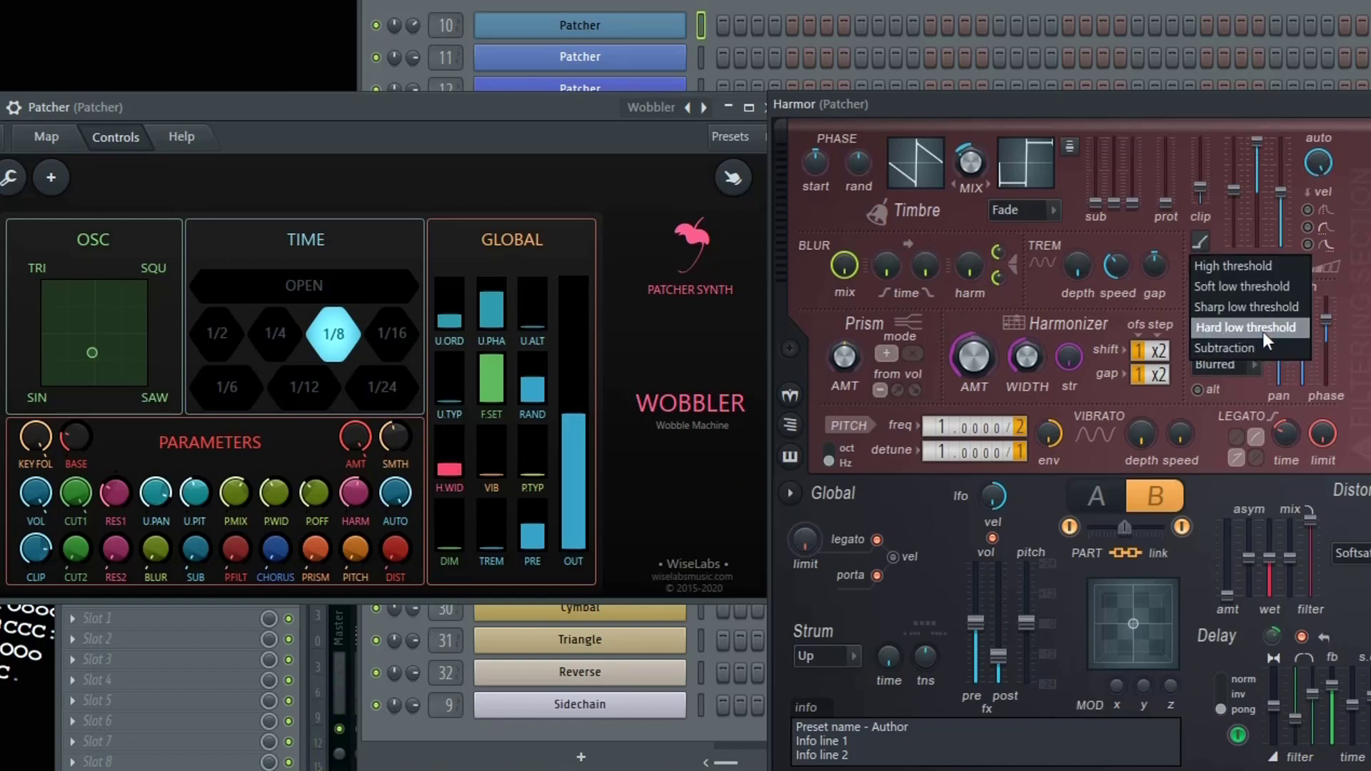
{"action": "left_click", "coordinate": [1151, 104]}
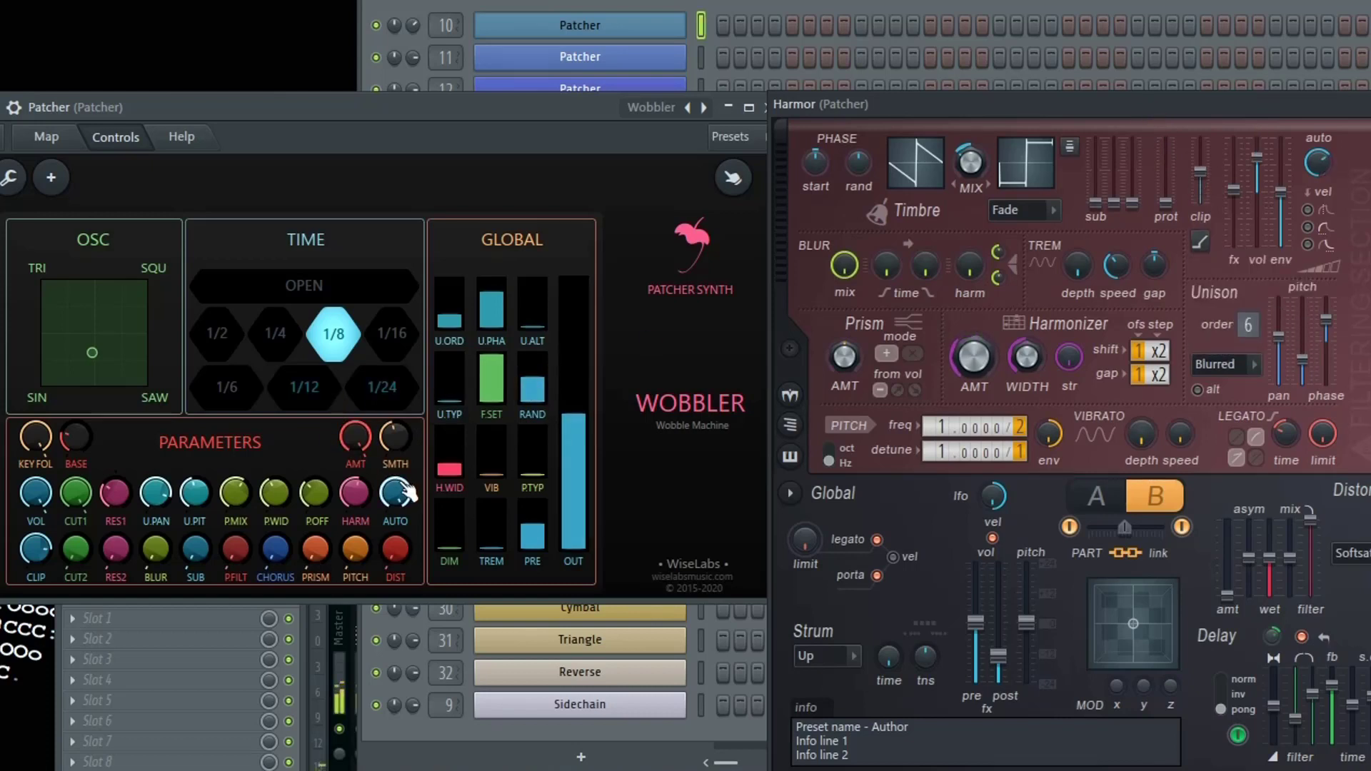
{"action": "left_click", "coordinate": [40, 550]}
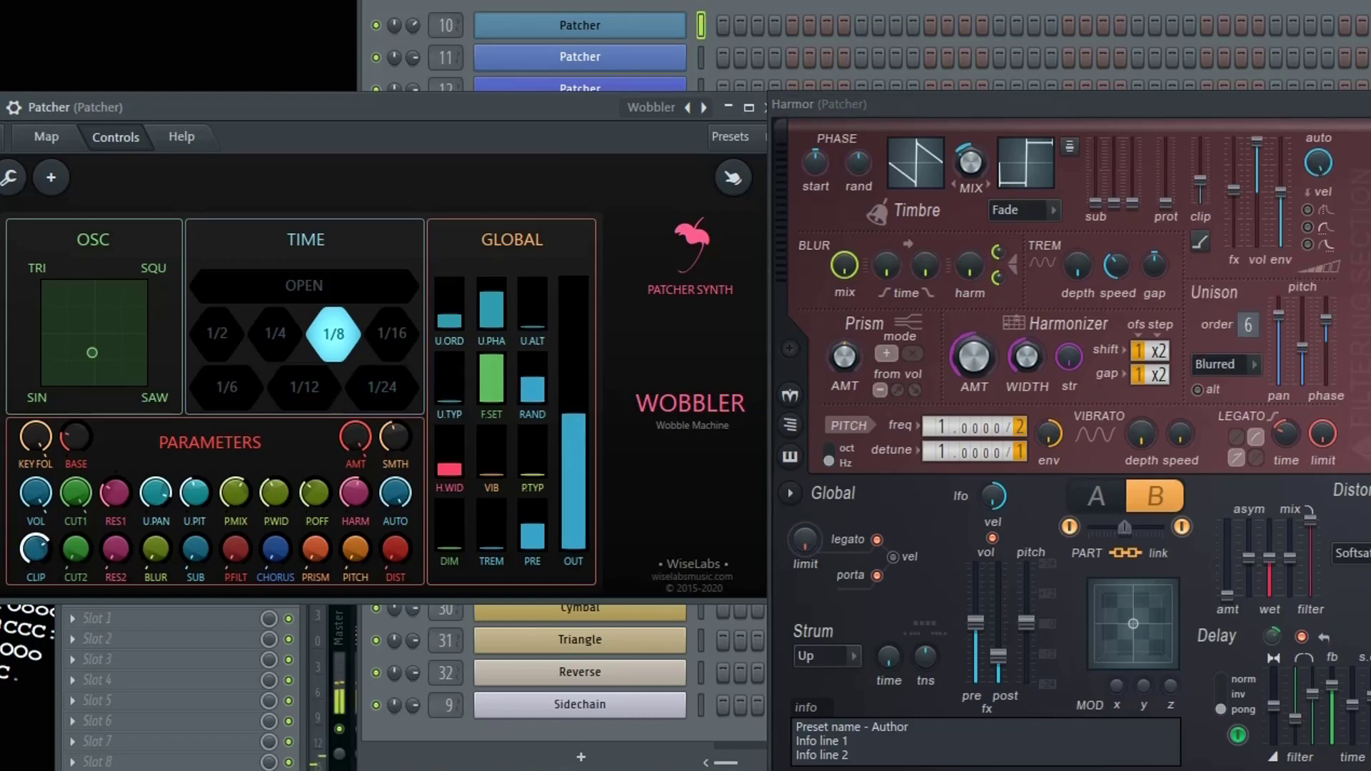
{"action": "left_click_drag", "start_coordinate": [36, 548], "coordinate": [36, 571]}
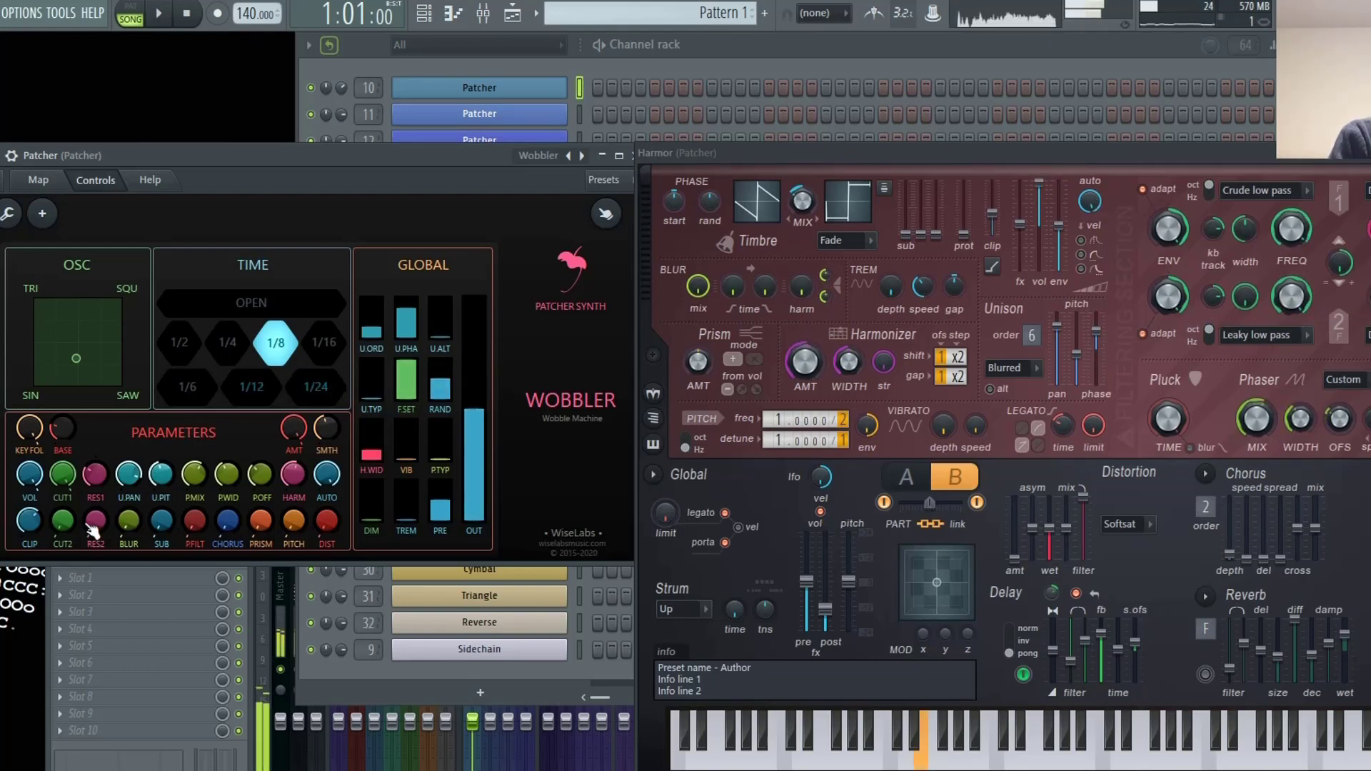
- Raise the CUT2 parameter to a high amount and try RES2 raised before returning it to its minimum
{"action": "left_click_drag", "start_coordinate": [68, 530], "coordinate": [68, 478]}
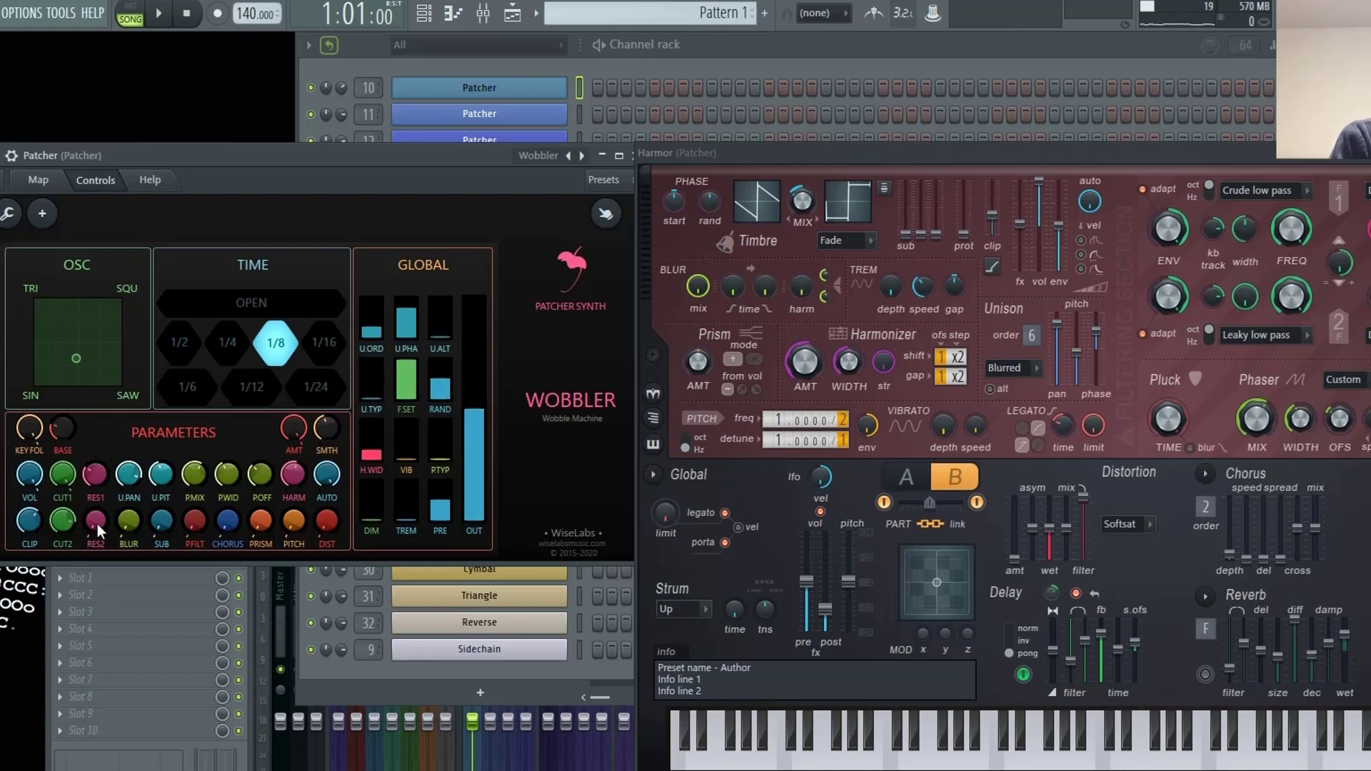
{"action": "left_click_drag", "start_coordinate": [97, 525], "coordinate": [97, 497]}
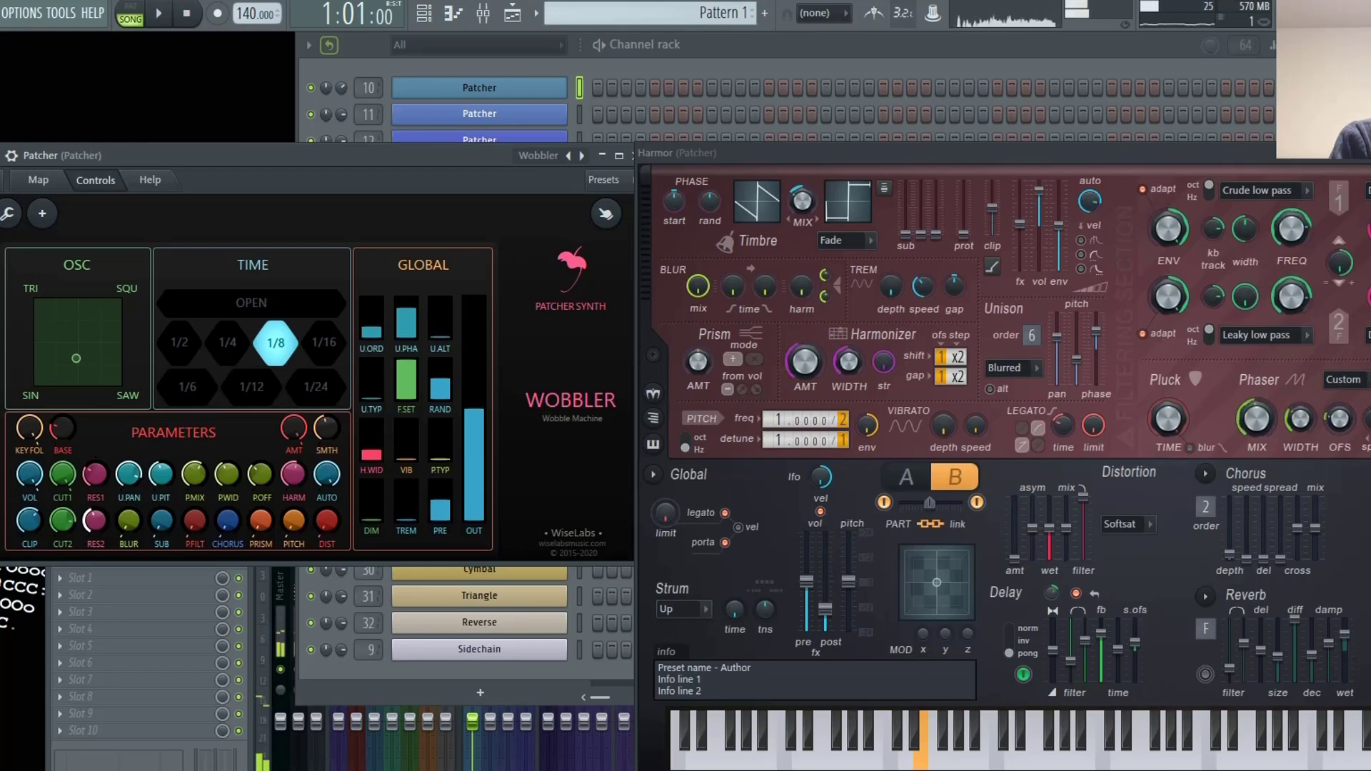
{"action": "left_click_drag", "start_coordinate": [97, 497], "coordinate": [97, 526]}
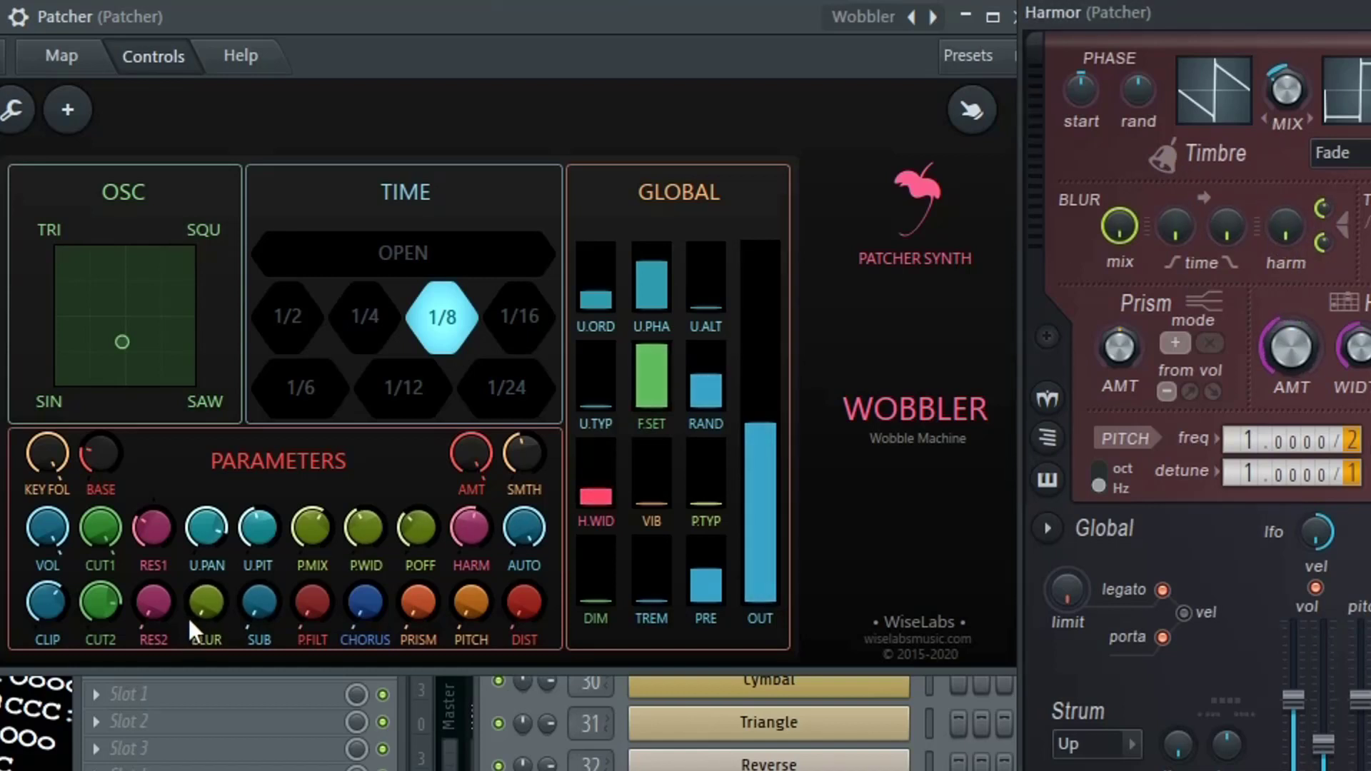
- Raise the BLUR parameter to nearly its full amount and try the SUB parameter
{"action": "left_click_drag", "start_coordinate": [187, 616], "coordinate": [217, 616]}
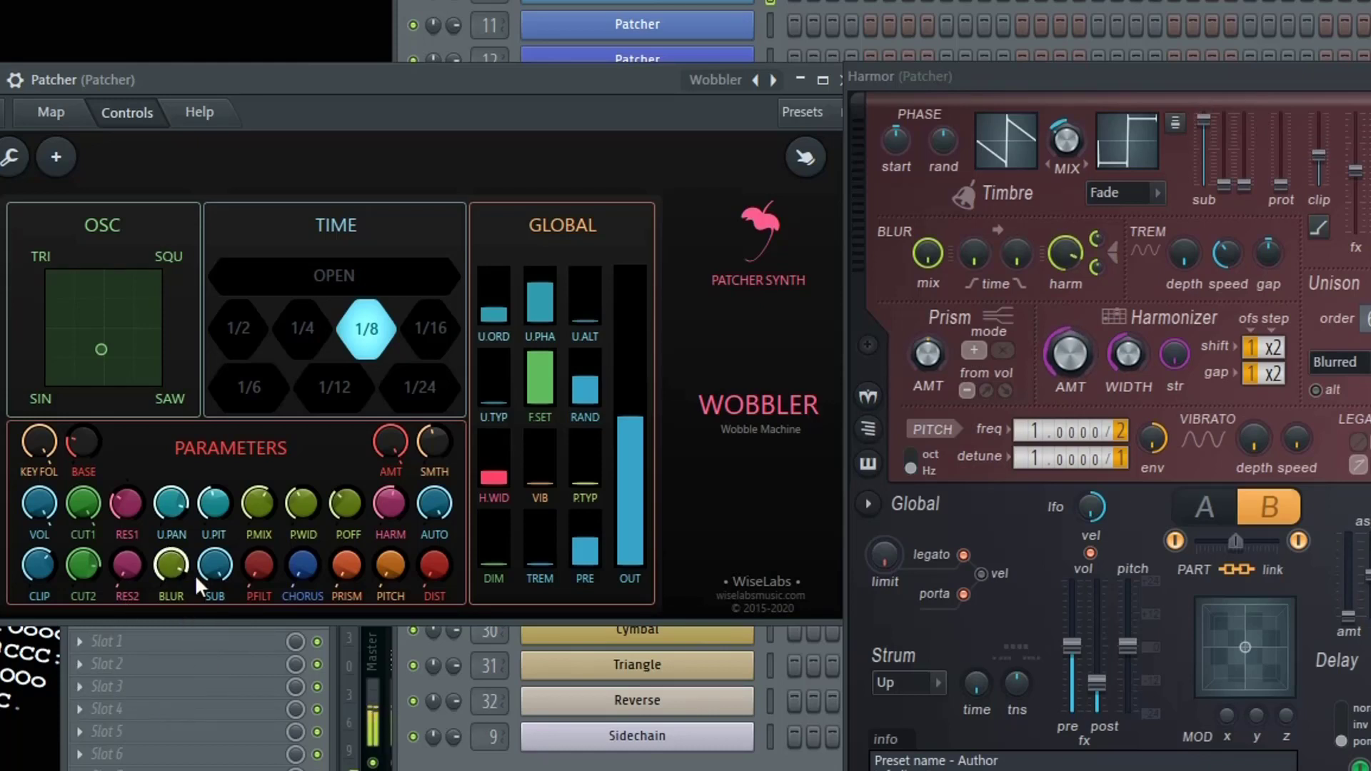
{"action": "mouse_move", "coordinate": [213, 570]}
{"action": "left_mouse_down"}
{"action": "mouse_move", "coordinate": [213, 617]}
{"action": "mouse_move", "coordinate": [214, 565]}
{"action": "left_mouse_up"}
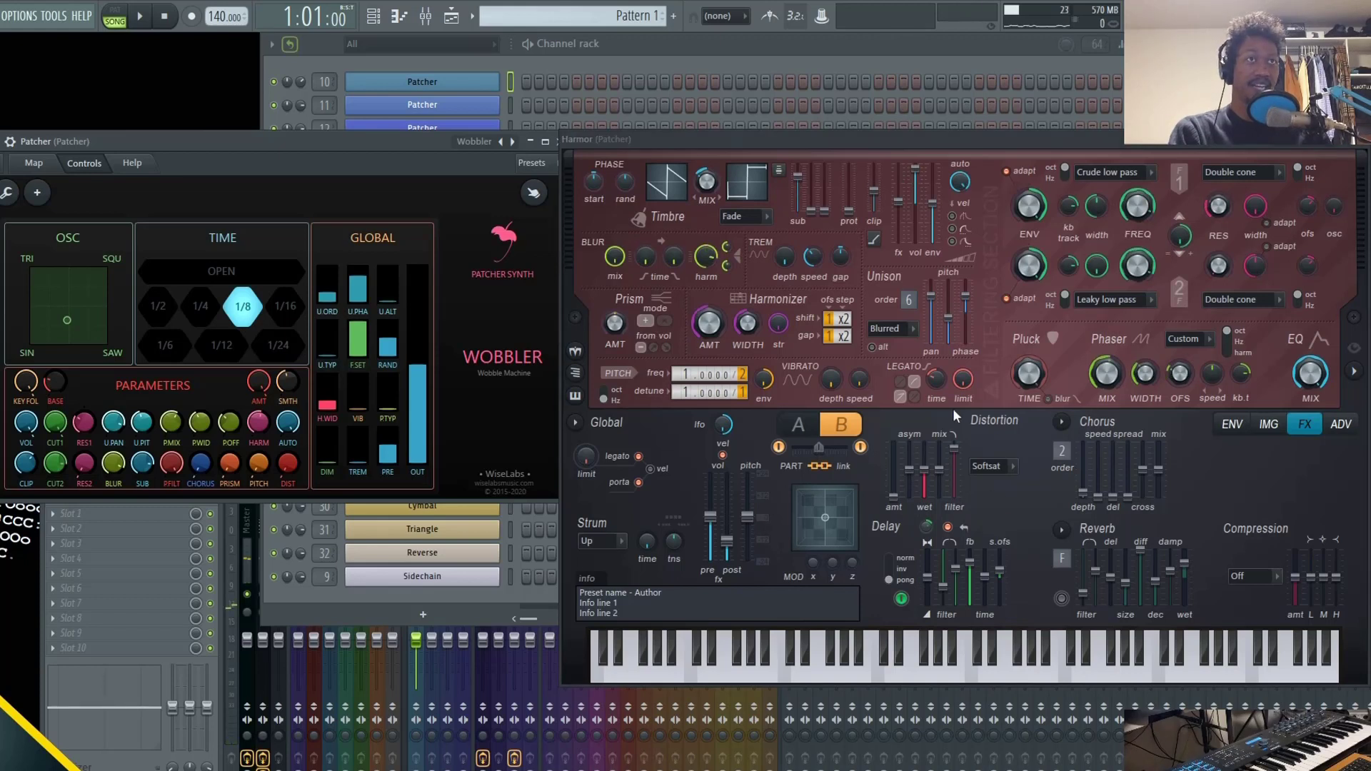
- Audition Harmor's distortion types including Ribbon, settle on Rubber, and select Prism's second from vol option
{"action": "left_click", "coordinate": [989, 467]}
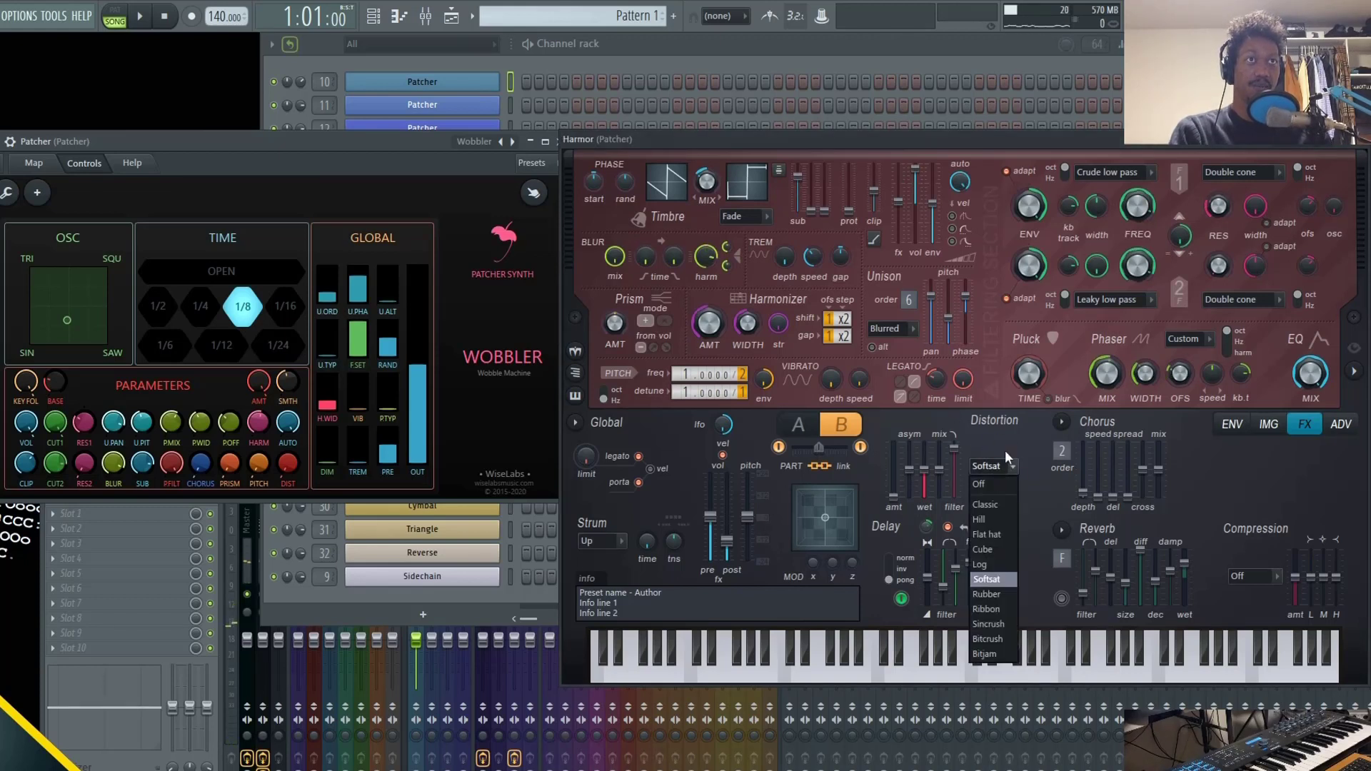
{"action": "left_click", "coordinate": [1000, 458]}
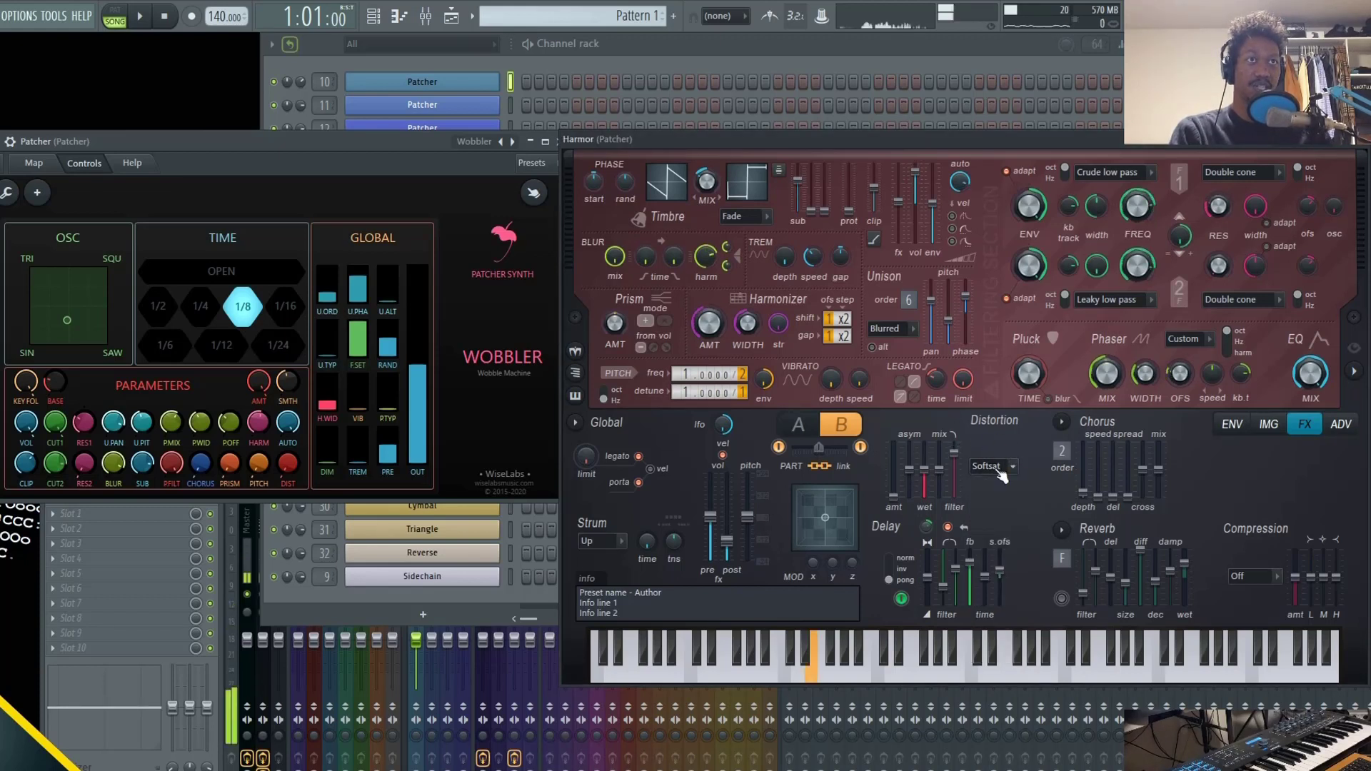
{"action": "scroll", "coordinate": [998, 477], "scroll_direction": "down", "scroll_amount": 1}
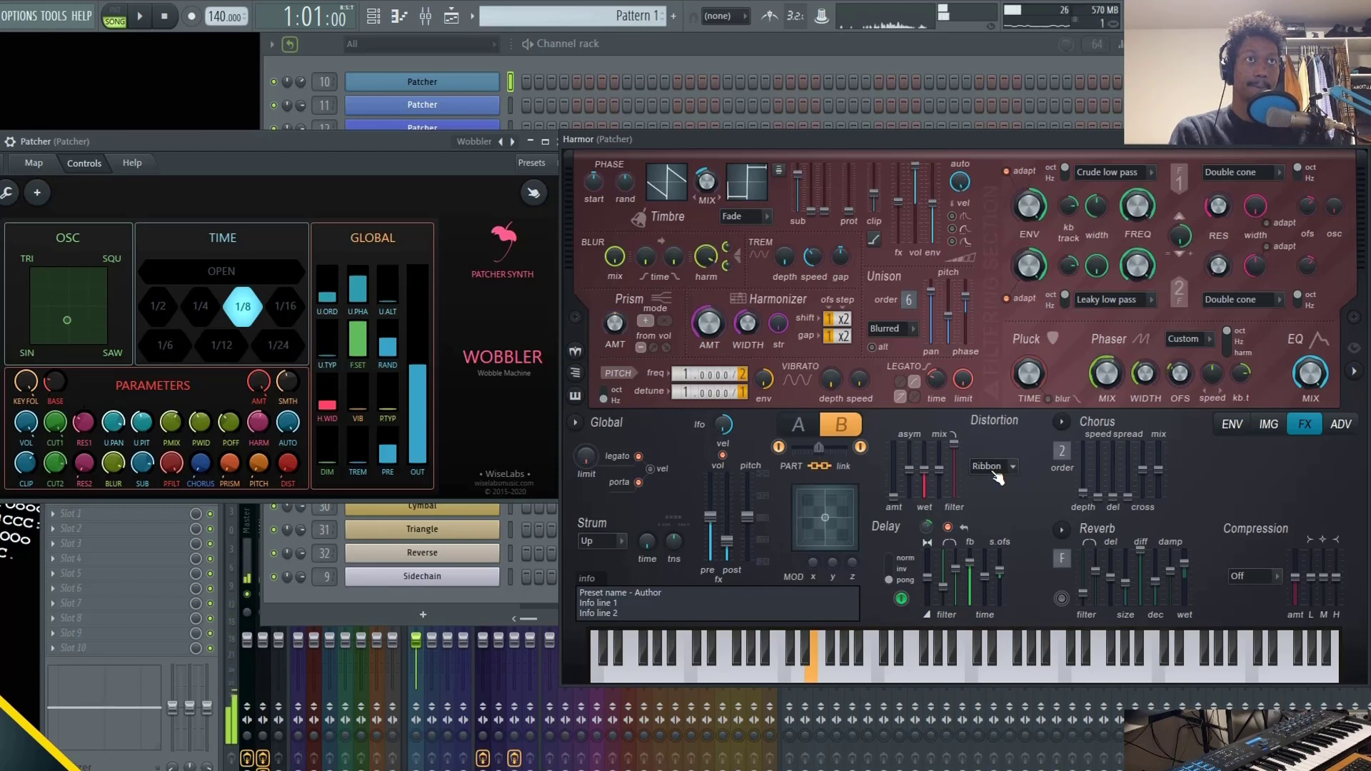
{"action": "scroll", "coordinate": [995, 475], "scroll_direction": "down", "scroll_amount": 1}
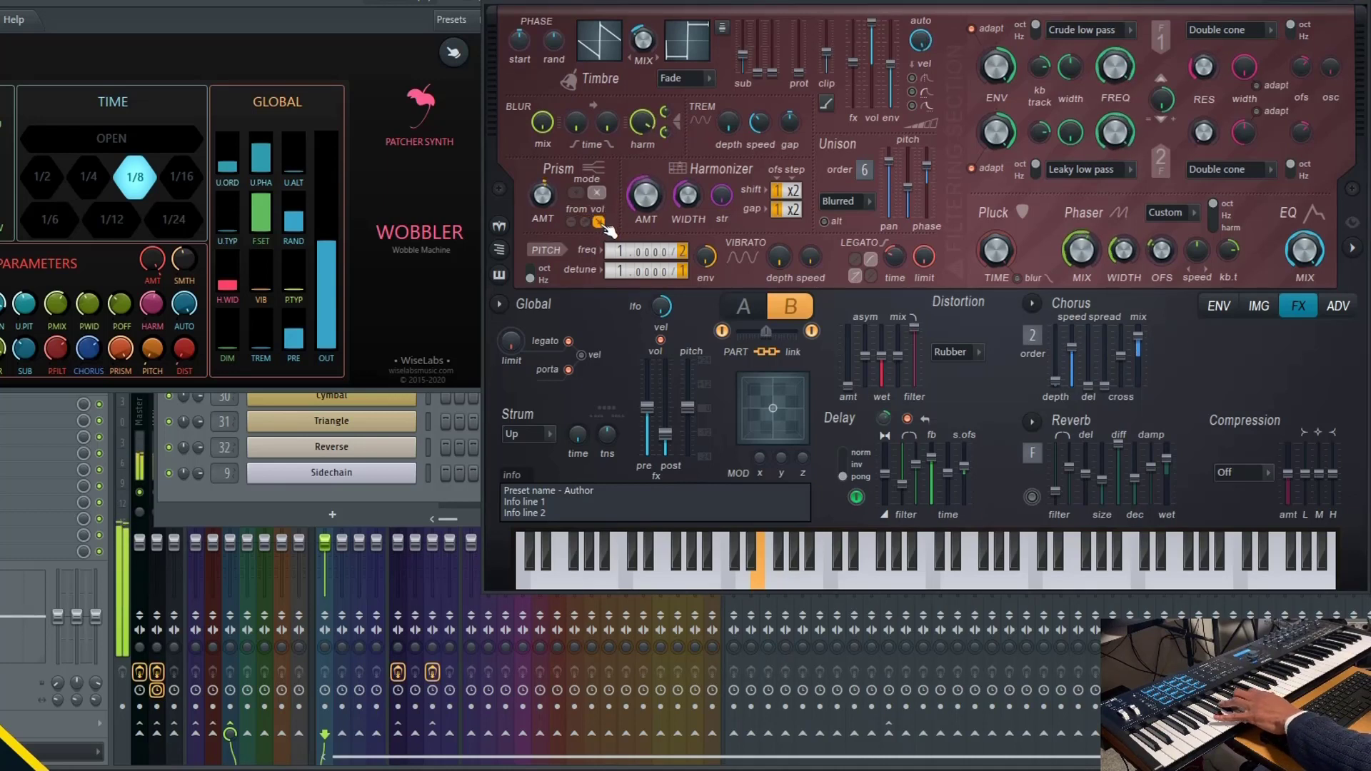
{"action": "left_click", "coordinate": [584, 222]}
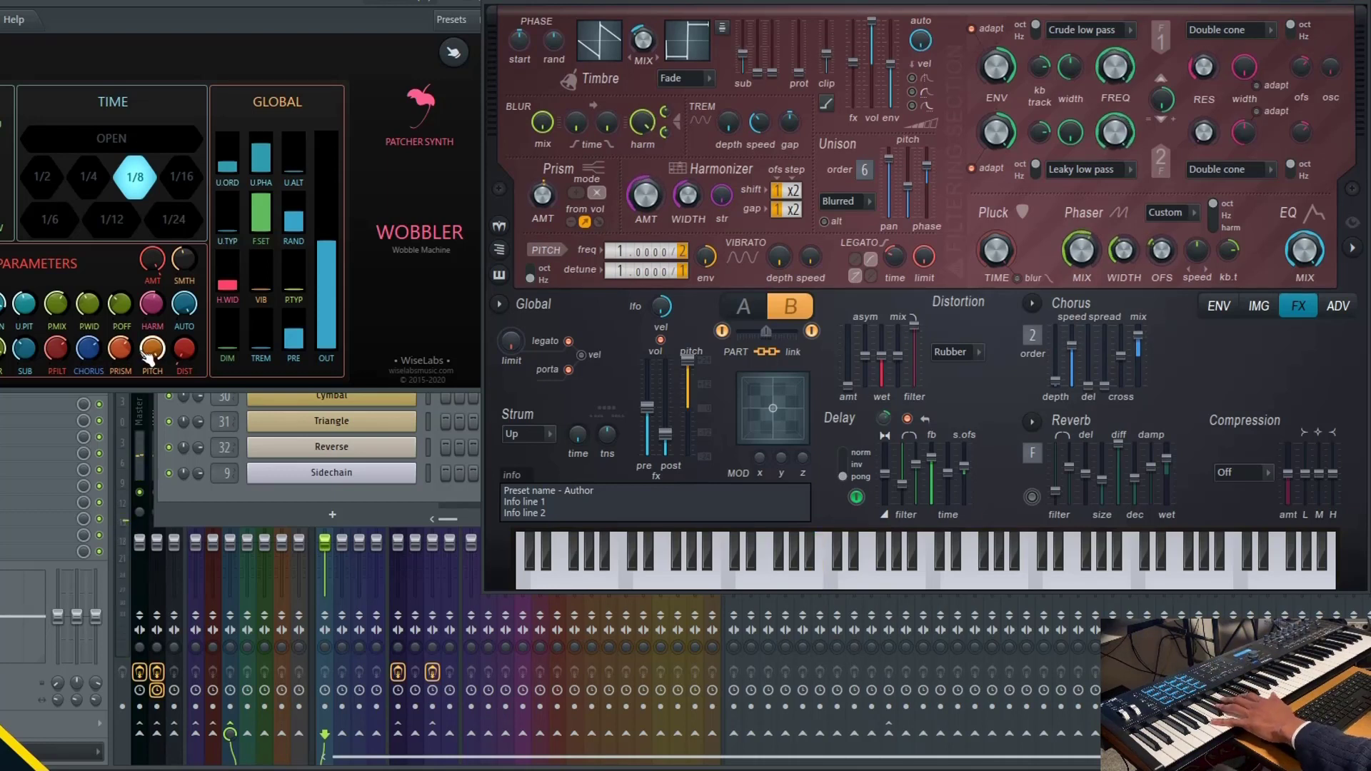
- Toggle the Activate option of the PITCH parameter twice
{"action": "right_click", "coordinate": [152, 355]}
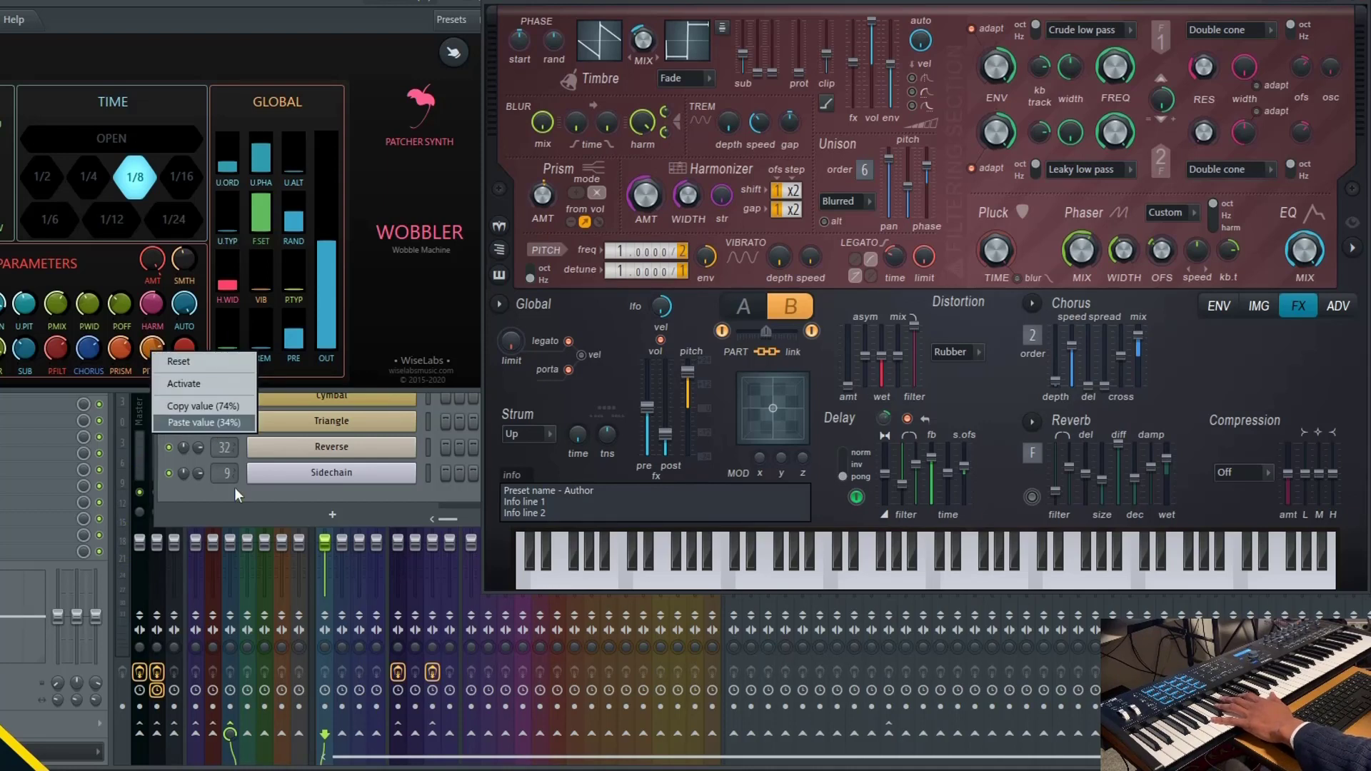
{"action": "left_click", "coordinate": [165, 382]}
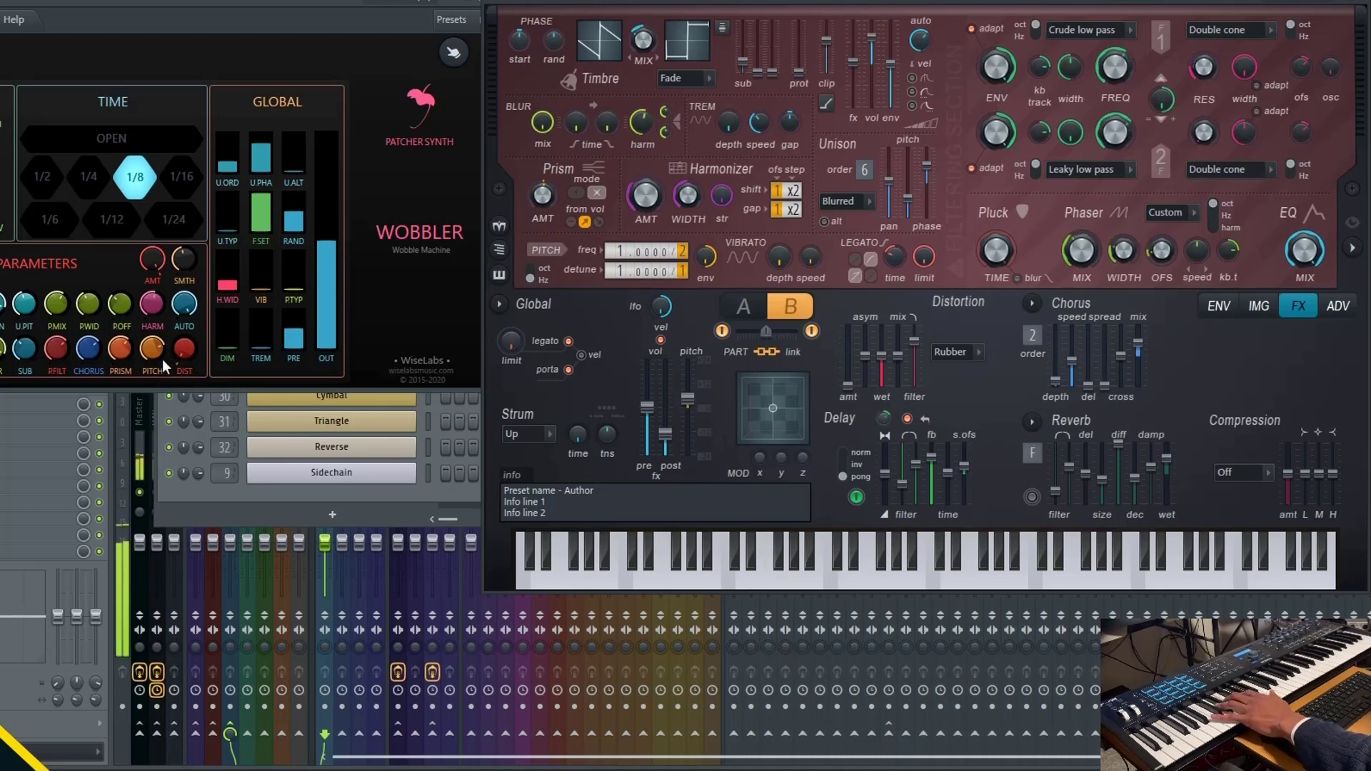
{"action": "right_click", "coordinate": [156, 353]}
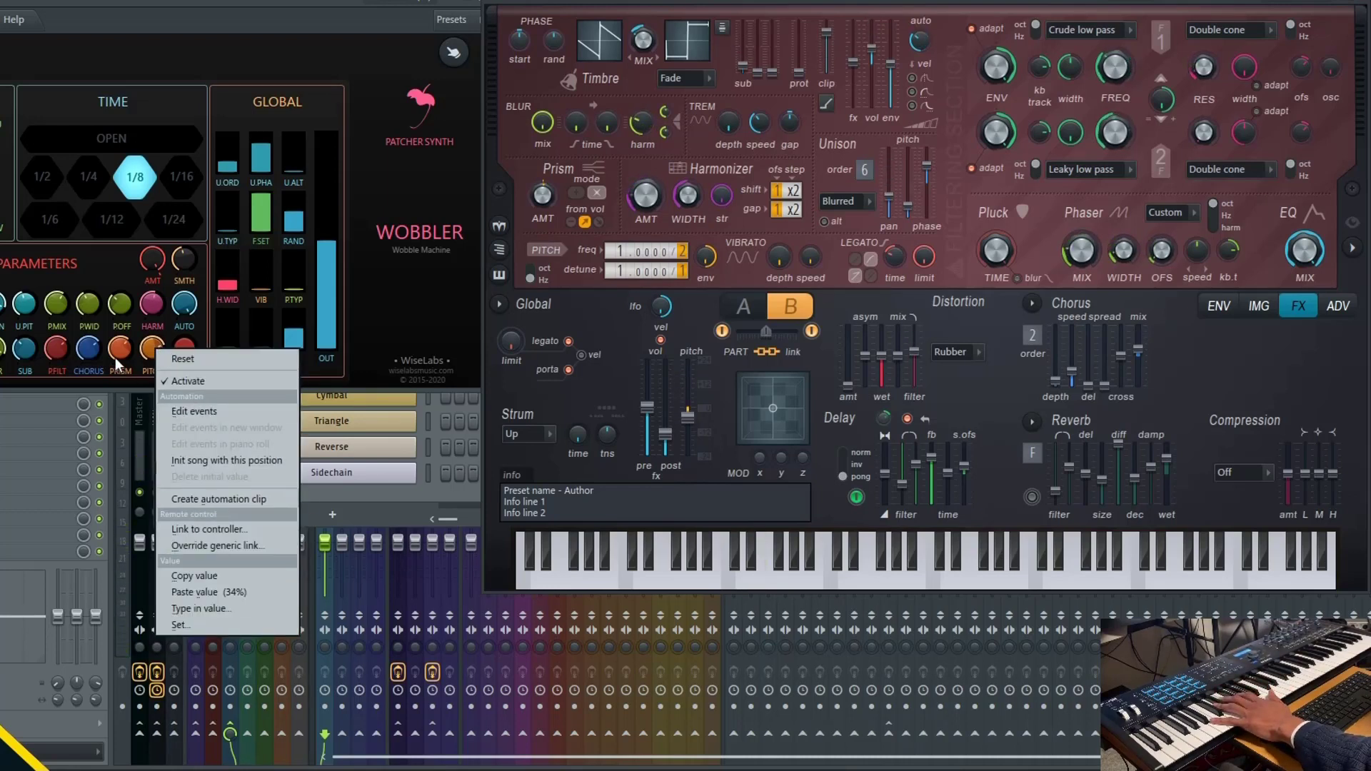
{"action": "left_click", "coordinate": [187, 379]}
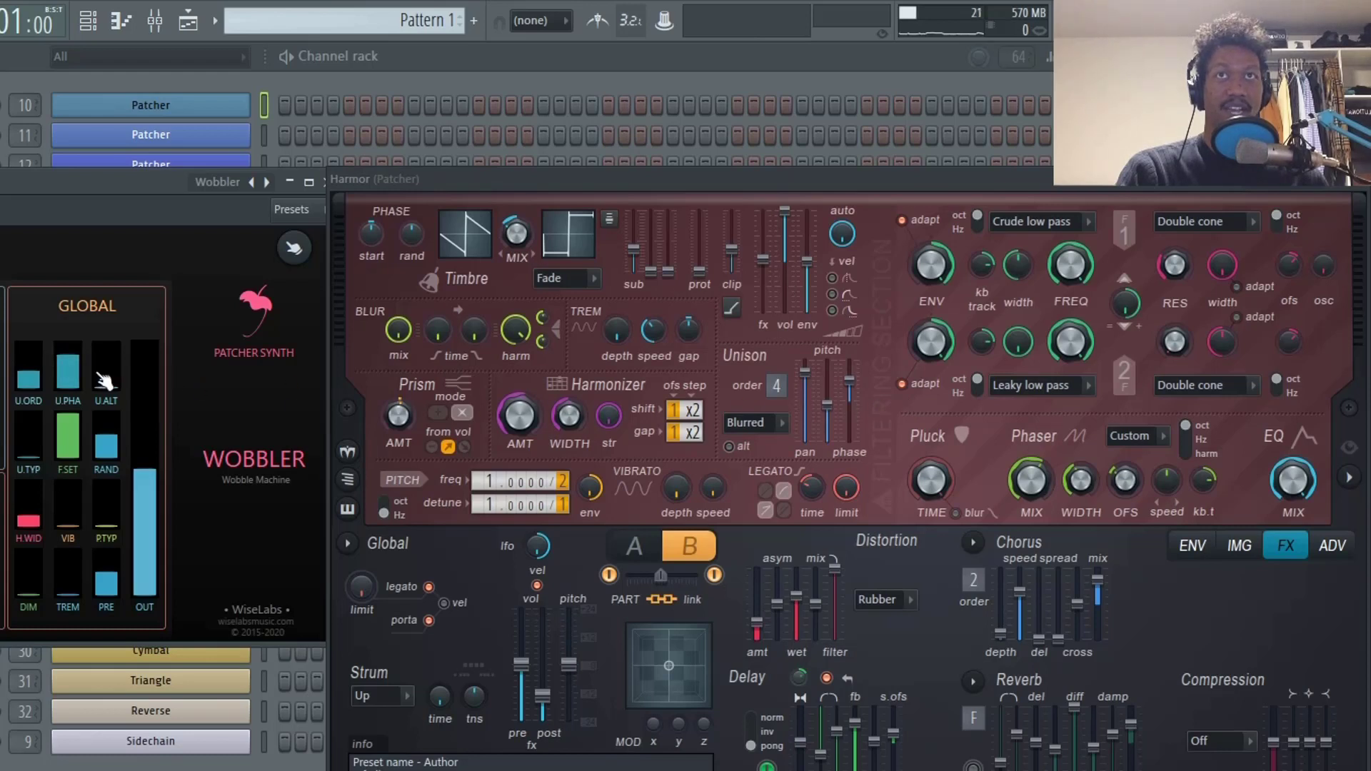
- Try the U.PHA and U.ALT parameters, return U.ALT to its minimum, and lower U.TYP to the Classic unison type
{"action": "mouse_move", "coordinate": [67, 349]}
{"action": "left_mouse_down"}
{"action": "mouse_move", "coordinate": [67, 385]}
{"action": "mouse_move", "coordinate": [68, 354]}
{"action": "left_mouse_up"}
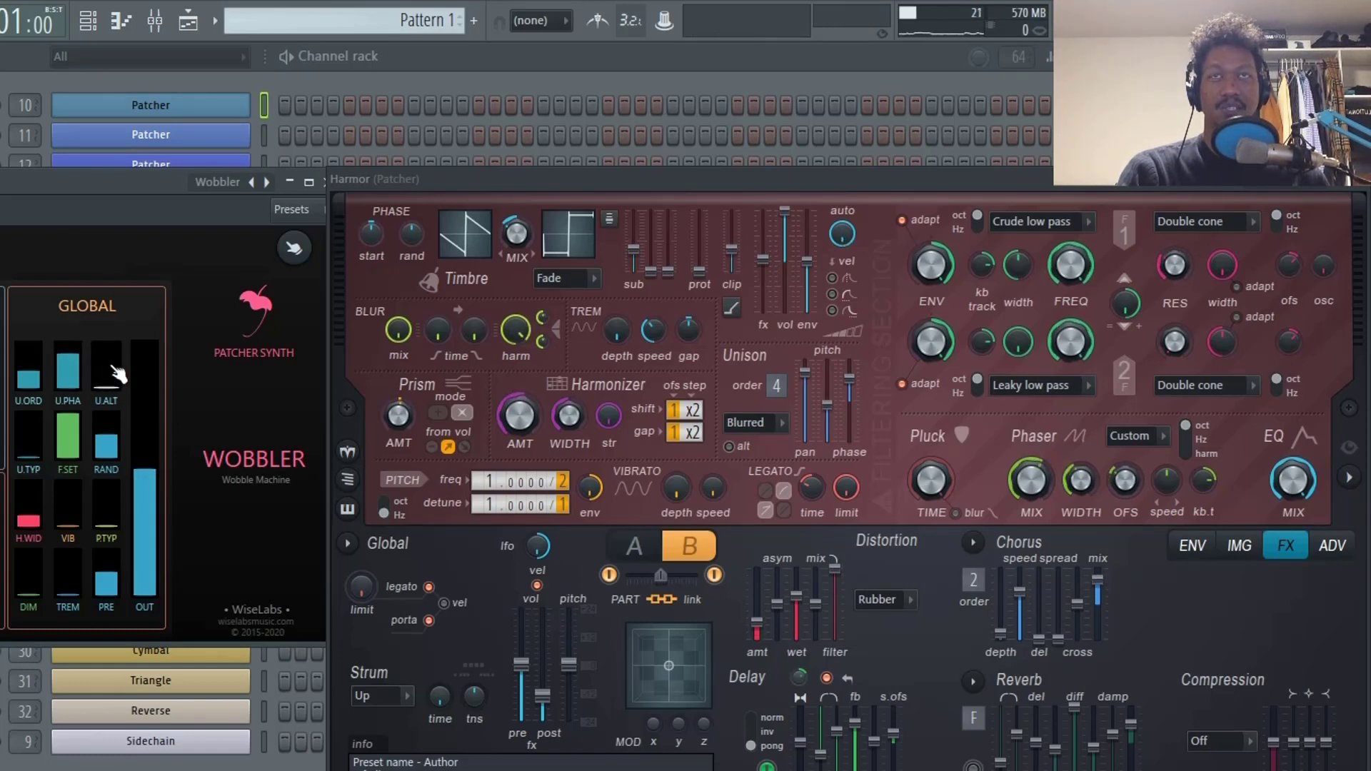
{"action": "left_click_drag", "start_coordinate": [123, 386], "coordinate": [122, 346]}
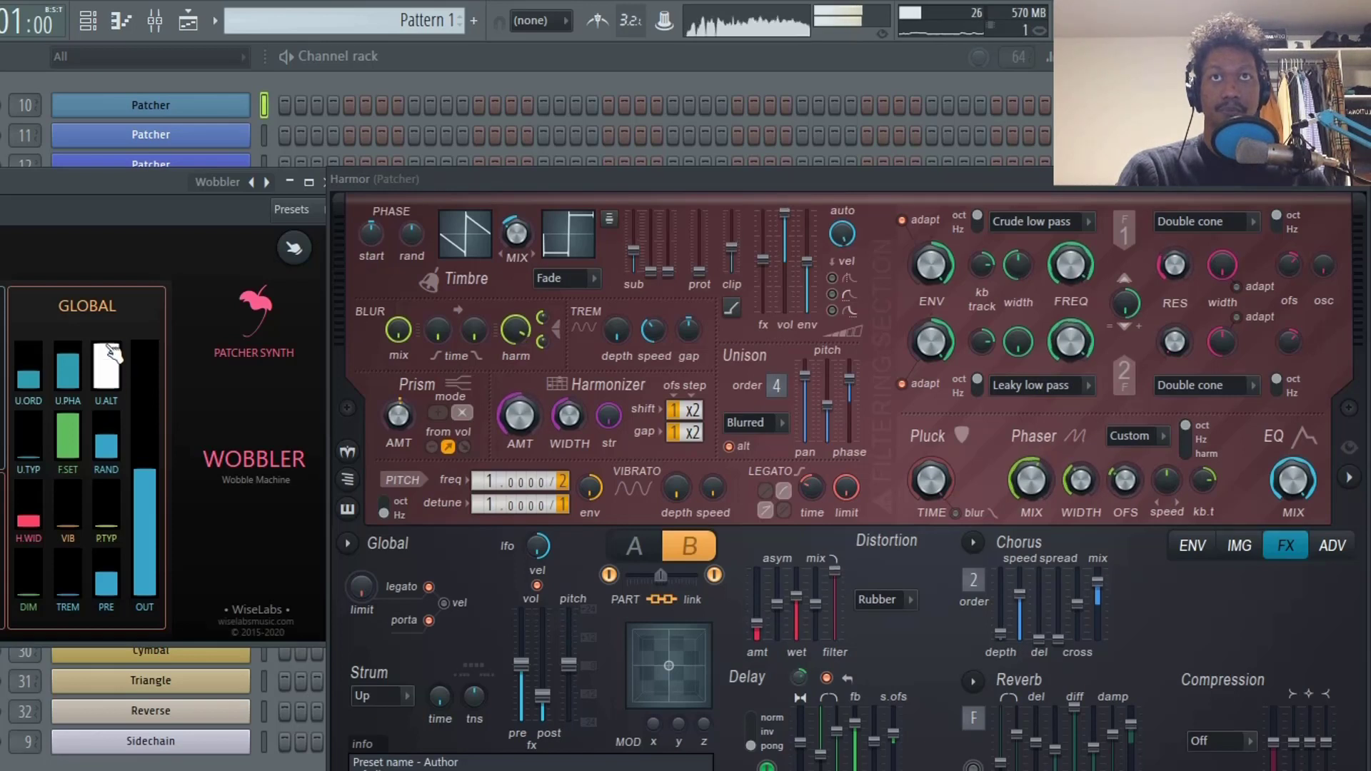
{"action": "left_click_drag", "start_coordinate": [109, 347], "coordinate": [123, 394]}
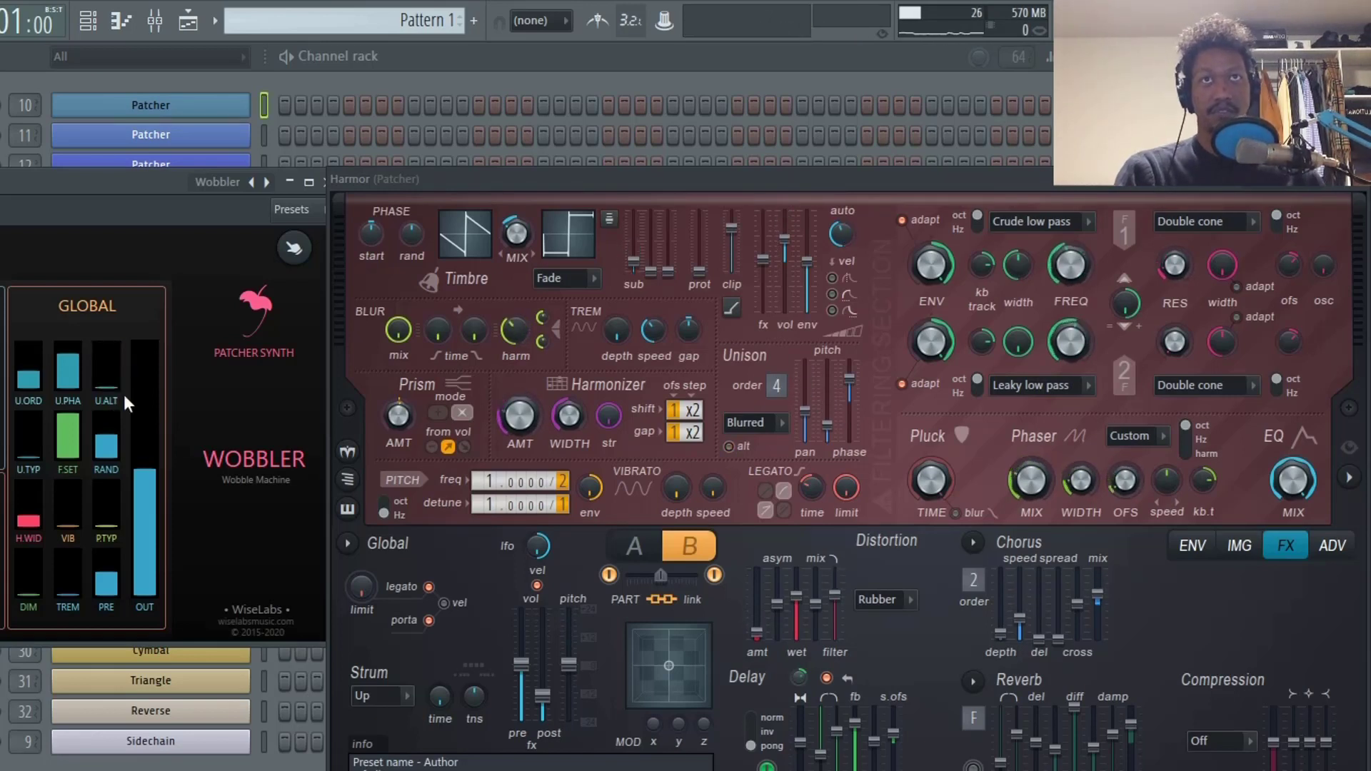
{"action": "left_click_drag", "start_coordinate": [39, 450], "coordinate": [37, 469]}
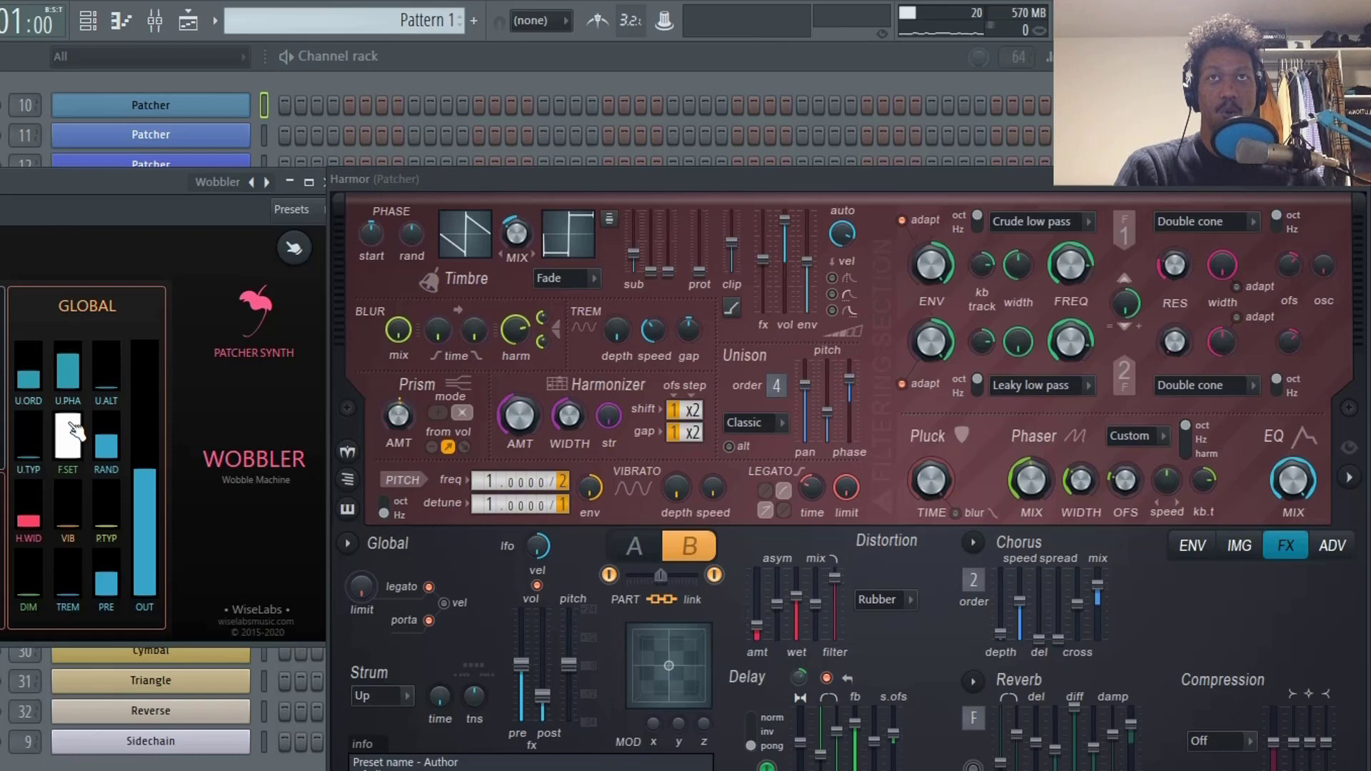
- Lower the F.SET parameter to about a third and raise RAND to a little over half
{"action": "mouse_move", "coordinate": [74, 432]}
{"action": "left_mouse_down"}
{"action": "mouse_move", "coordinate": [73, 461]}
{"action": "mouse_move", "coordinate": [74, 448]}
{"action": "left_mouse_up"}
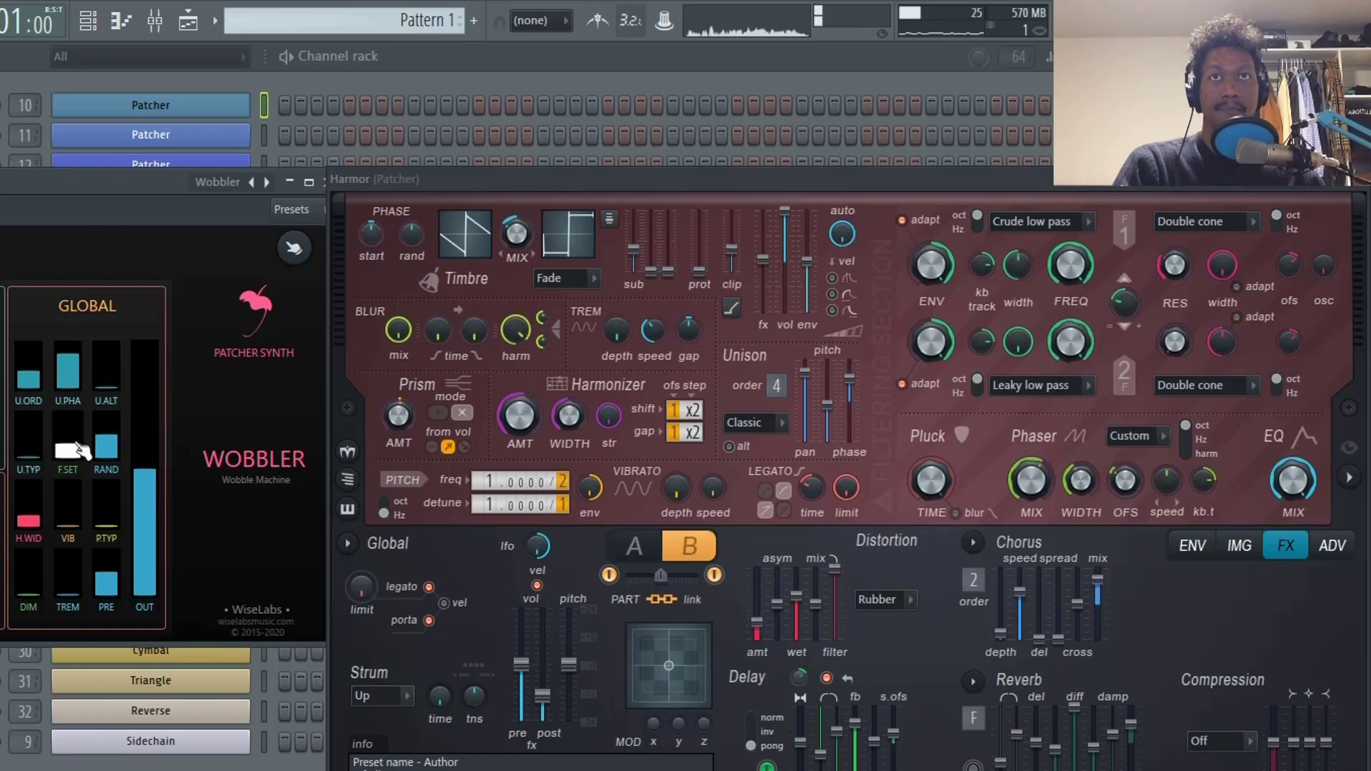
{"action": "left_click_drag", "start_coordinate": [106, 440], "coordinate": [121, 429]}
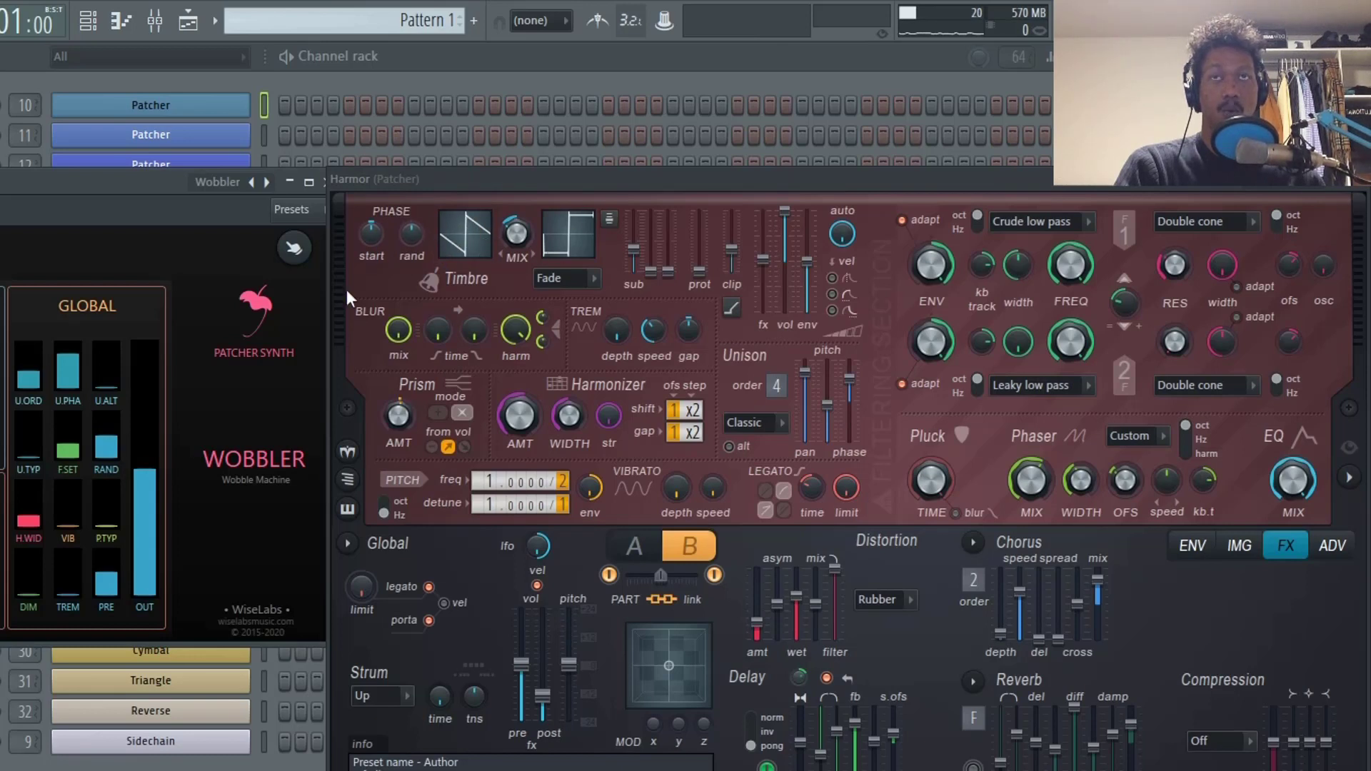
{"action": "left_click_drag", "start_coordinate": [104, 444], "coordinate": [105, 428]}
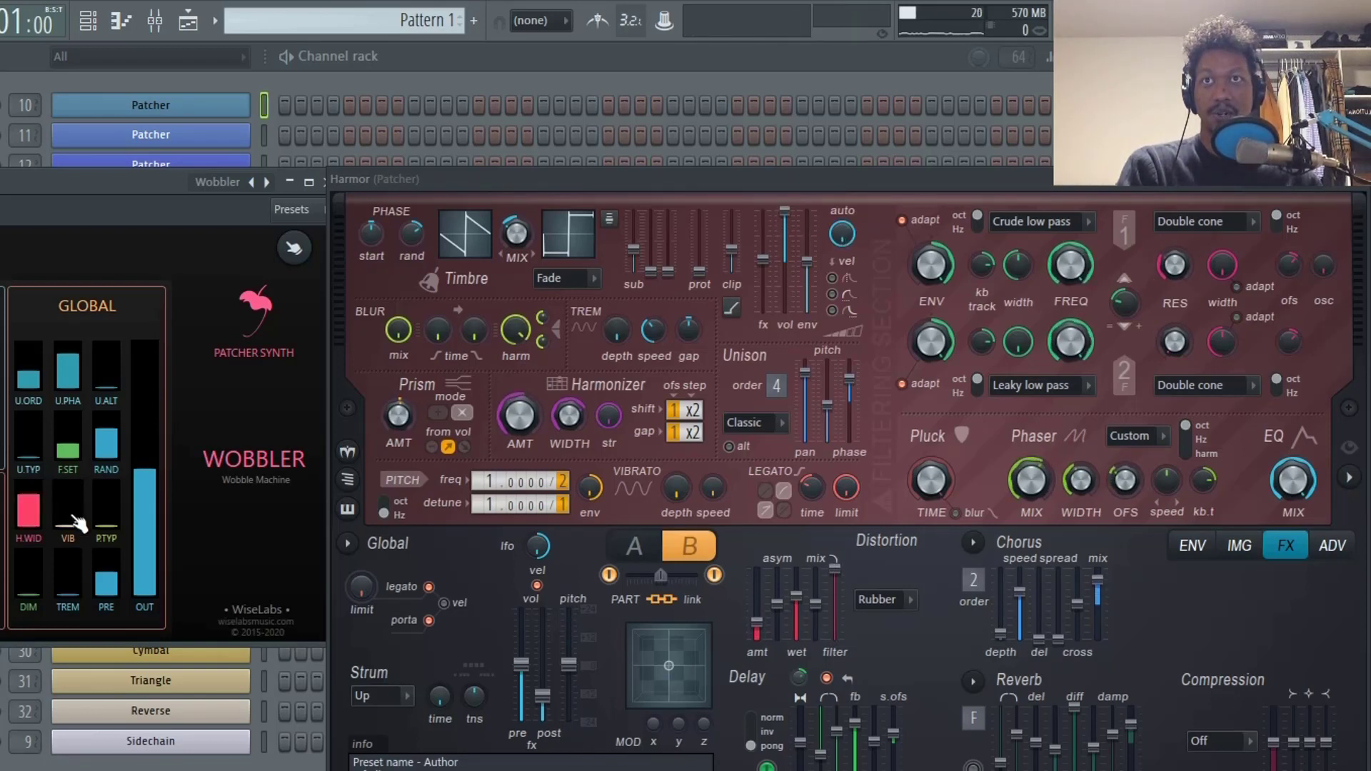
- Try the VIB parameter raised, return it to its minimum, and raise P.TYP to about half
{"action": "left_click_drag", "start_coordinate": [72, 516], "coordinate": [72, 513]}
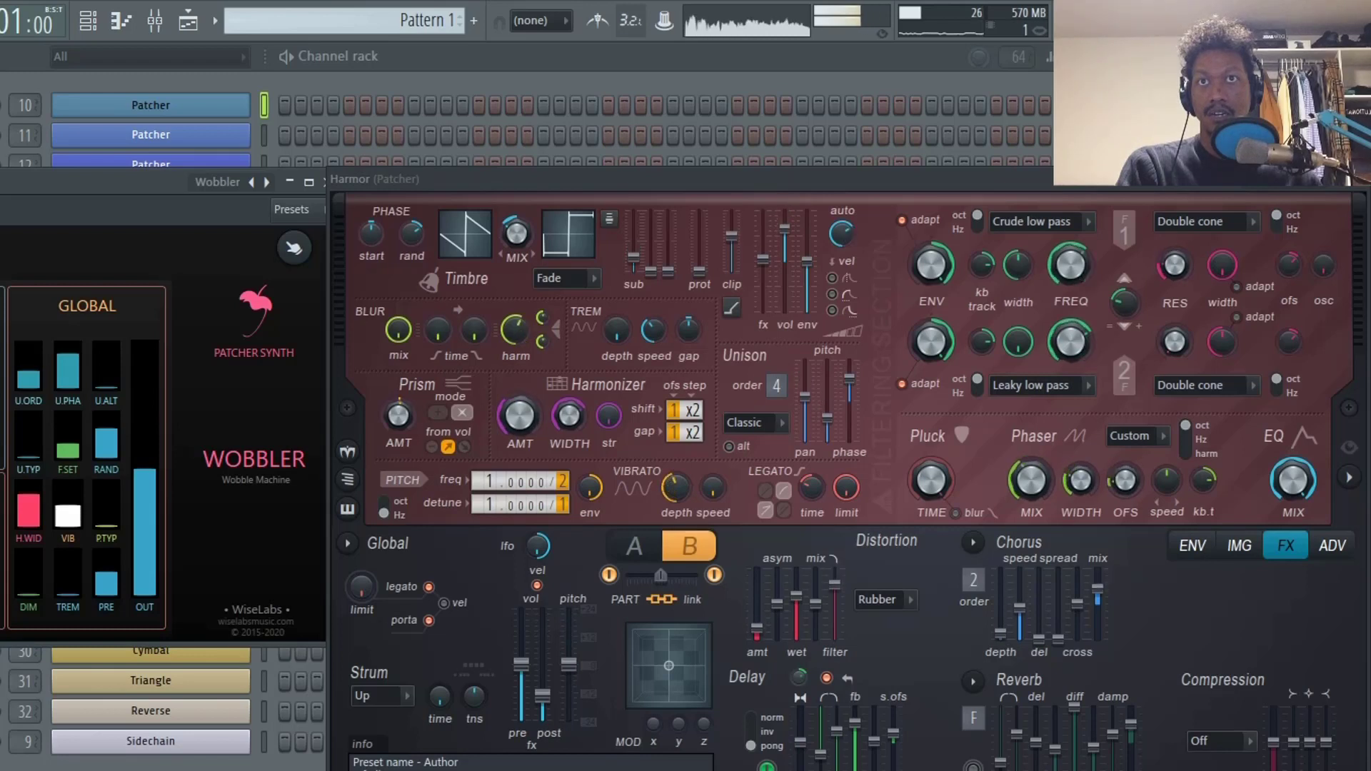
{"action": "left_click_drag", "start_coordinate": [69, 492], "coordinate": [69, 527]}
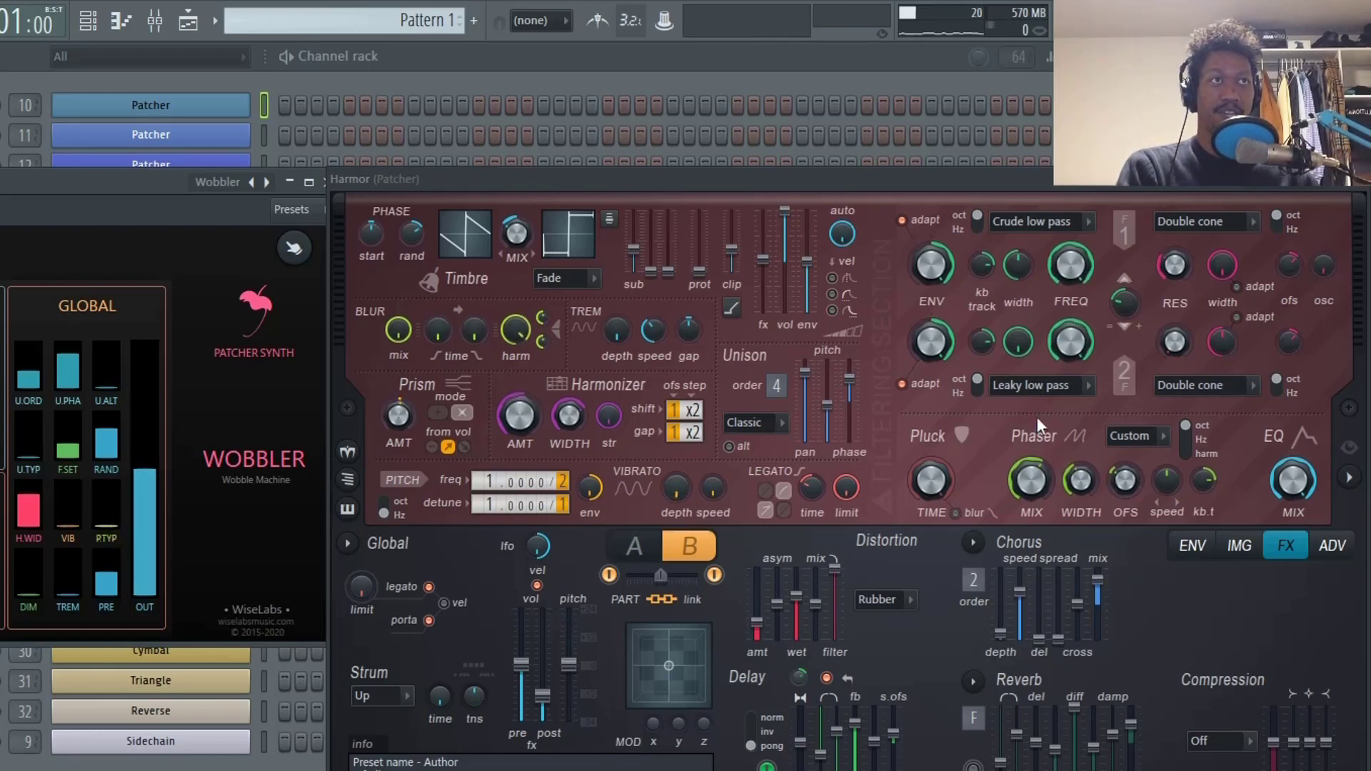
{"action": "mouse_move", "coordinate": [106, 519]}
{"action": "left_mouse_down"}
{"action": "mouse_move", "coordinate": [107, 482]}
{"action": "mouse_move", "coordinate": [106, 503]}
{"action": "left_mouse_up"}
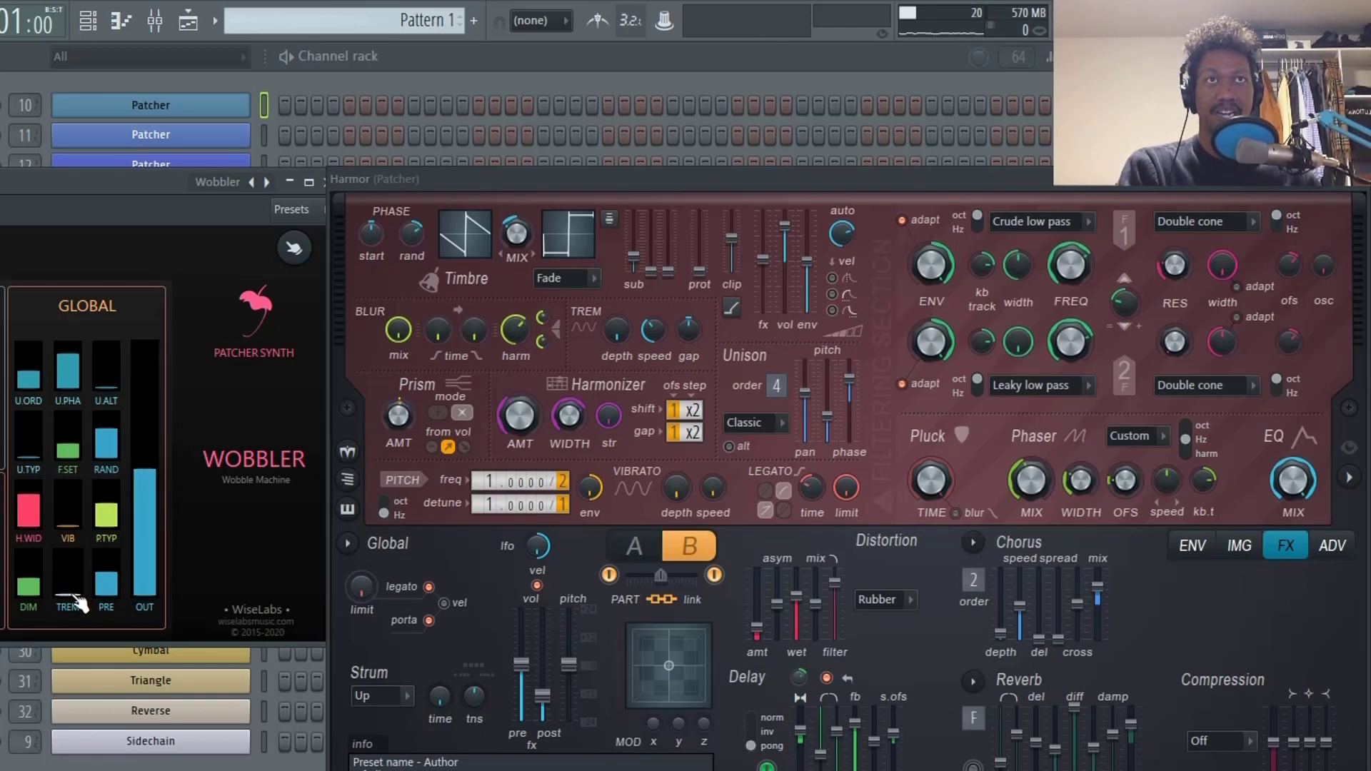
- Raise the TREM parameter to a little over half and try Harmor's tremolo gap and depth knobs
{"action": "mouse_move", "coordinate": [77, 603]}
{"action": "left_mouse_down"}
{"action": "mouse_move", "coordinate": [75, 555]}
{"action": "mouse_move", "coordinate": [77, 580]}
{"action": "left_mouse_up"}
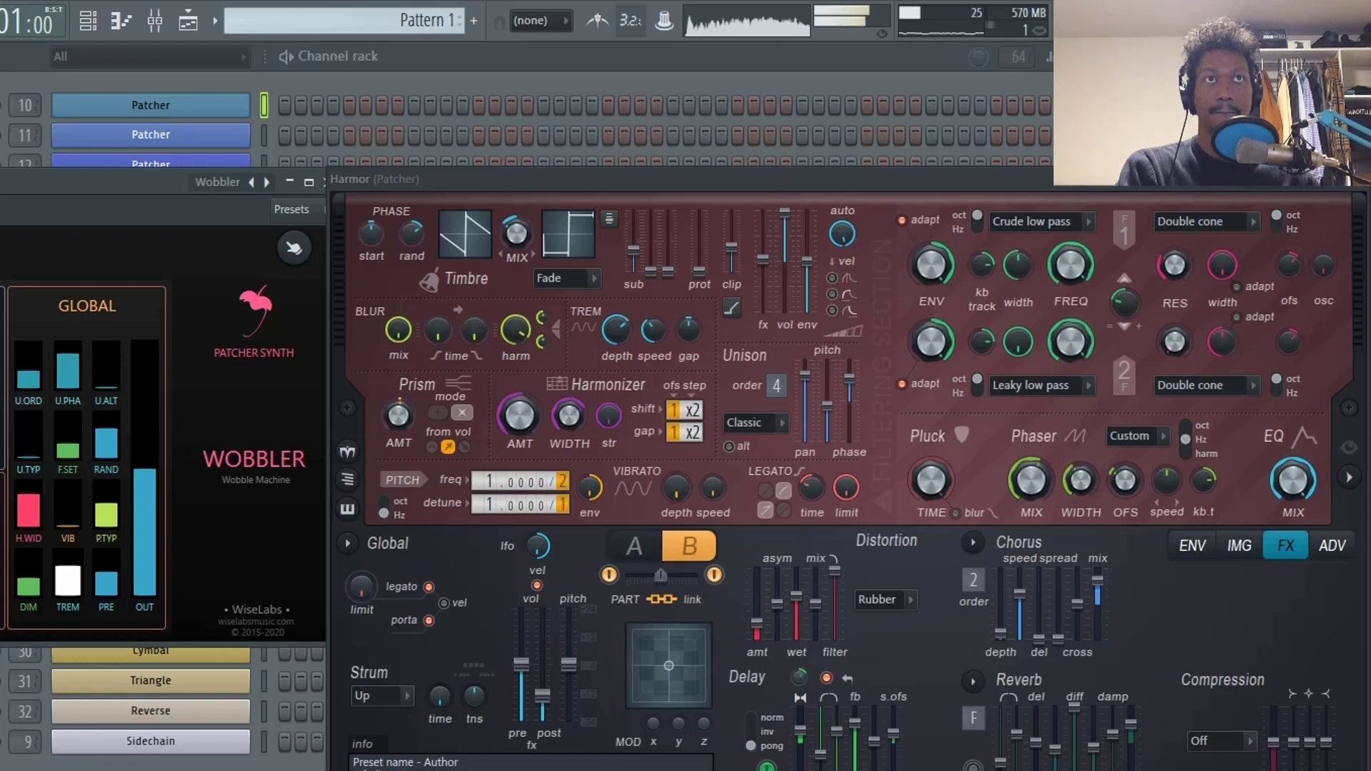
{"action": "left_click_drag", "start_coordinate": [686, 326], "coordinate": [686, 317]}
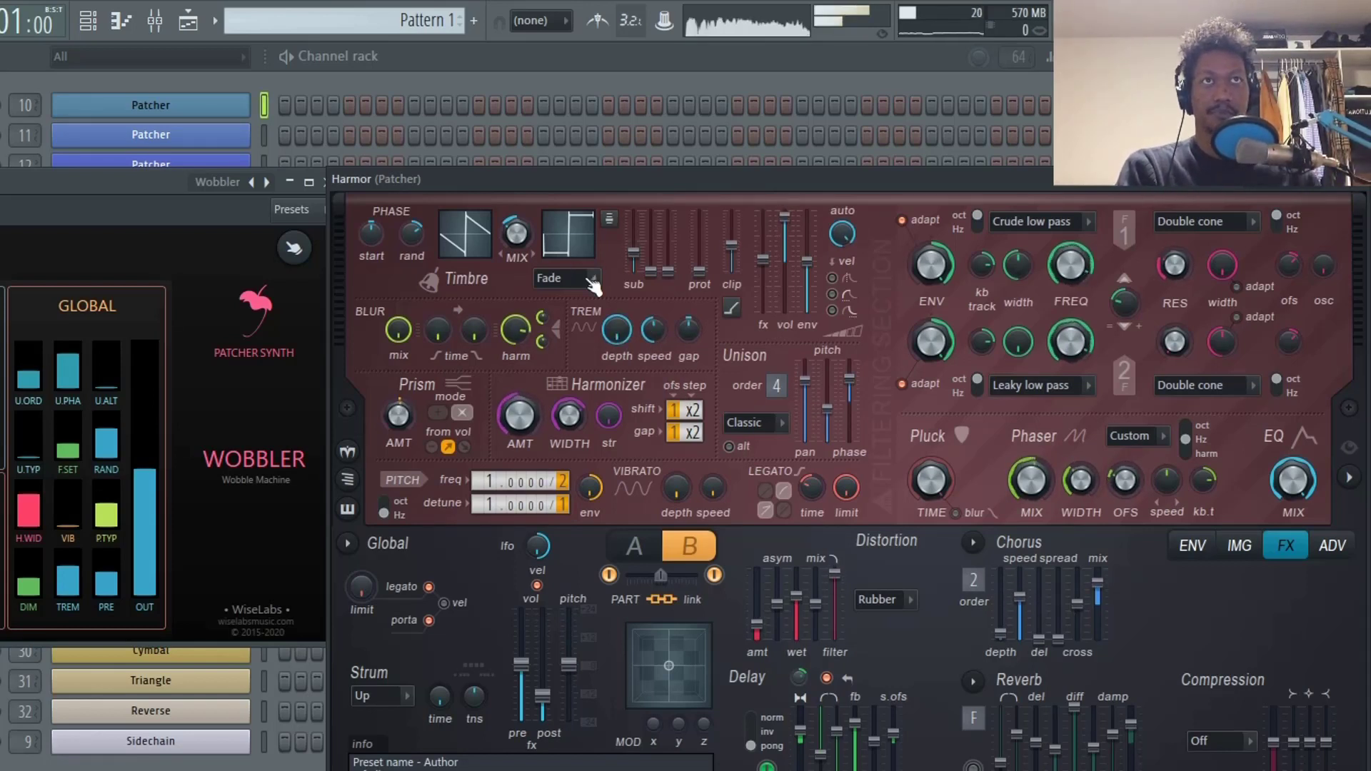
{"action": "left_click_drag", "start_coordinate": [628, 327], "coordinate": [628, 402]}
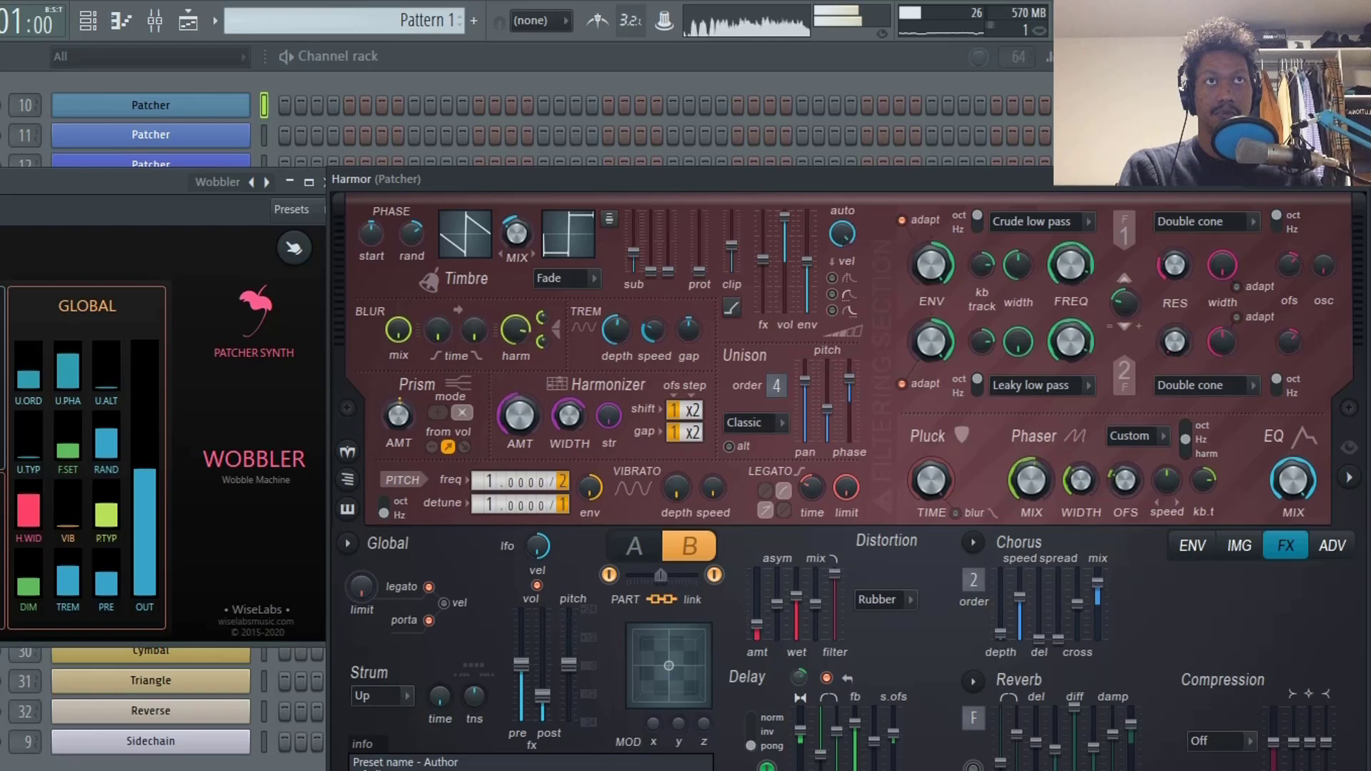
- Try the PRE volume at different amounts, leave it below half, and adjust the OUT level slightly
{"action": "left_click_drag", "start_coordinate": [106, 572], "coordinate": [106, 566]}
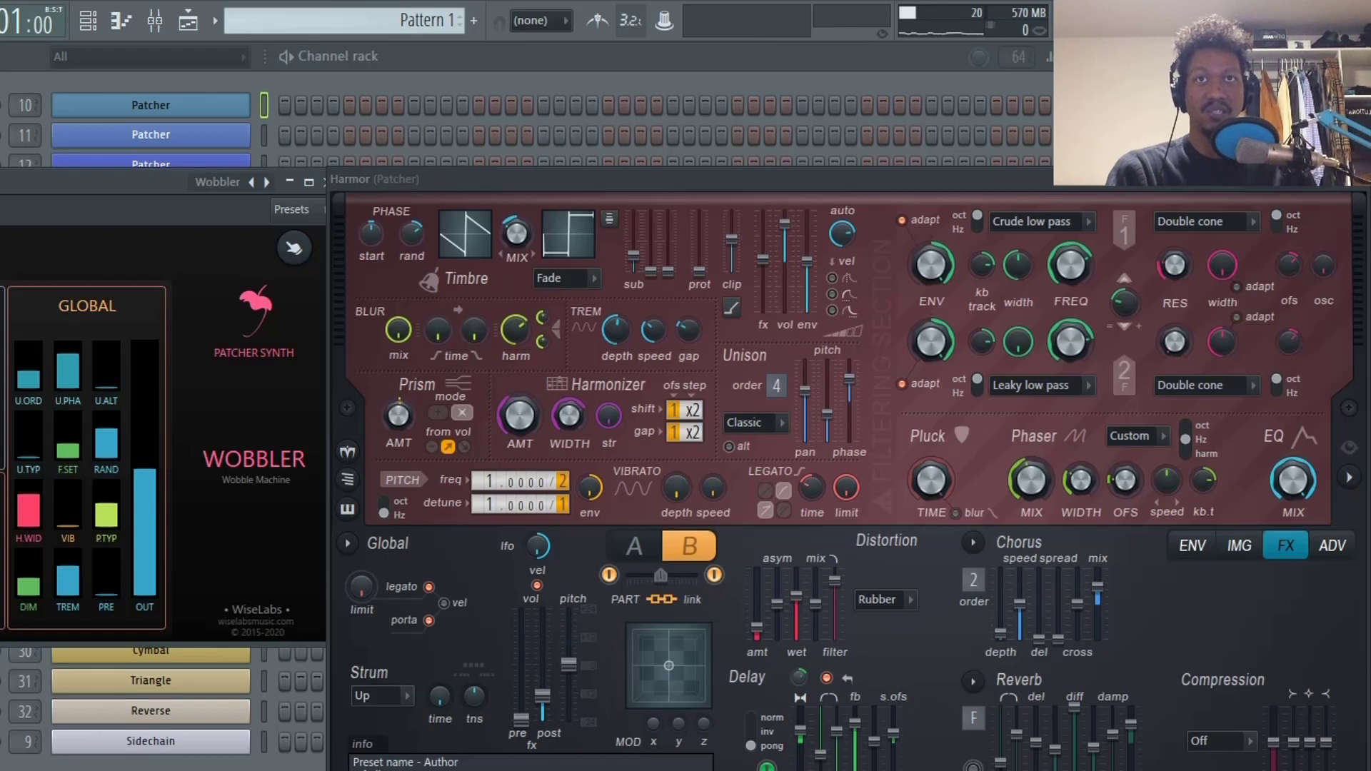
{"action": "left_click", "coordinate": [95, 577]}
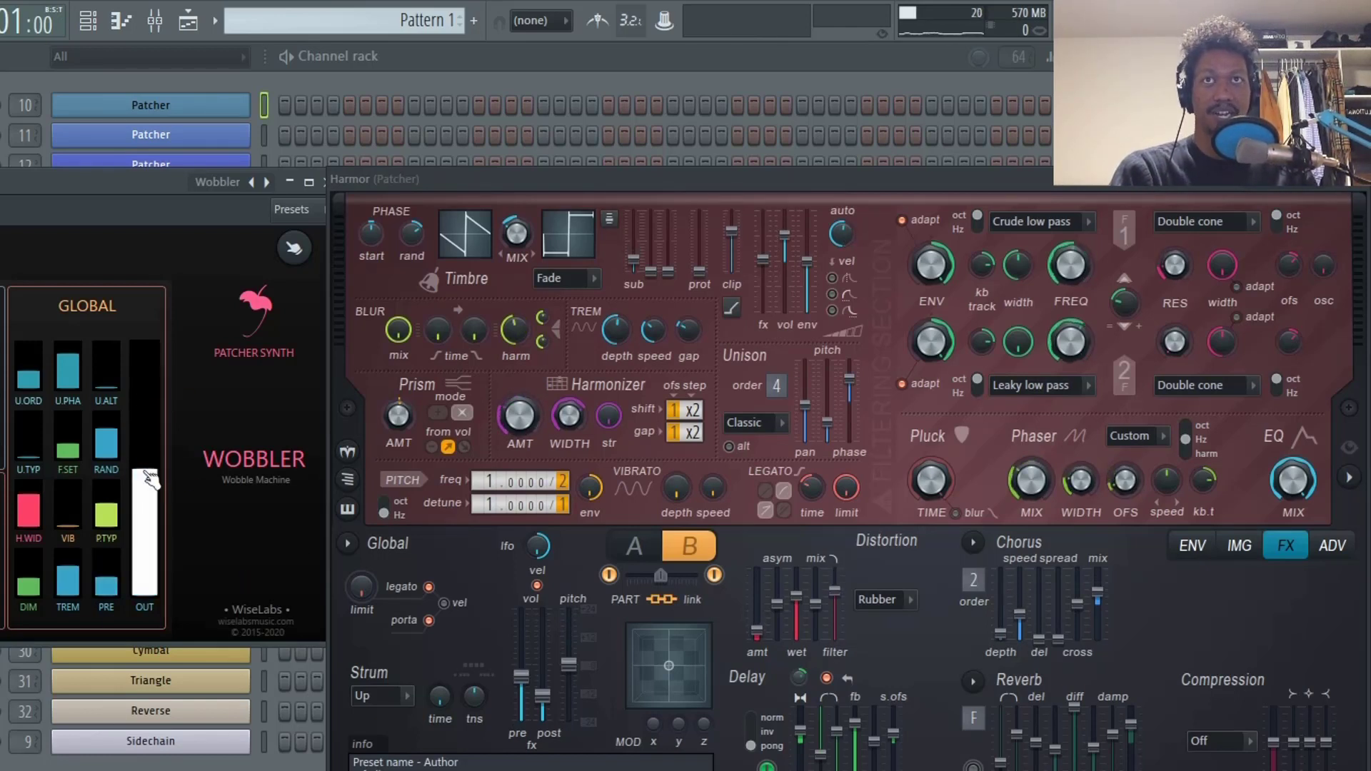
{"action": "mouse_move", "coordinate": [148, 478]}
{"action": "left_mouse_down"}
{"action": "mouse_move", "coordinate": [148, 560]}
{"action": "mouse_move", "coordinate": [147, 456]}
{"action": "mouse_move", "coordinate": [147, 486]}
{"action": "mouse_move", "coordinate": [148, 469]}
{"action": "left_mouse_up"}
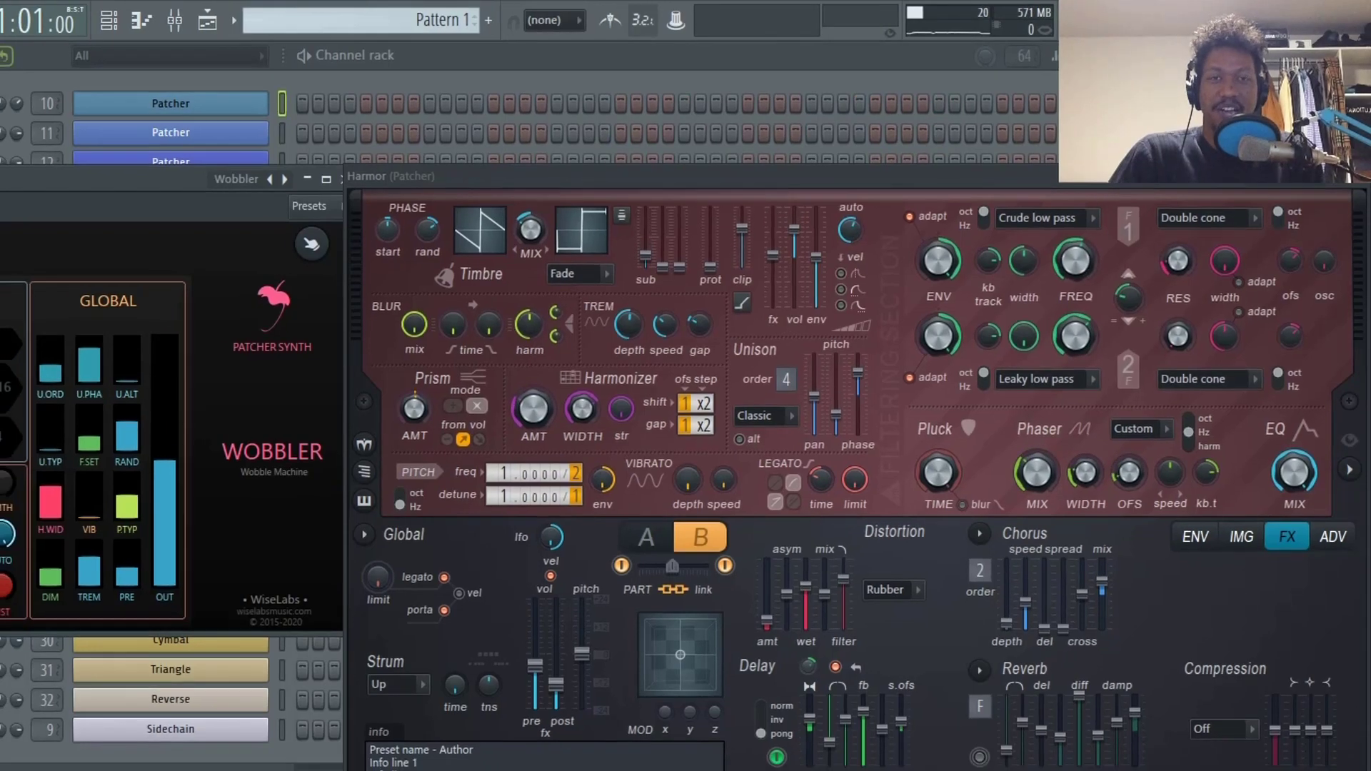